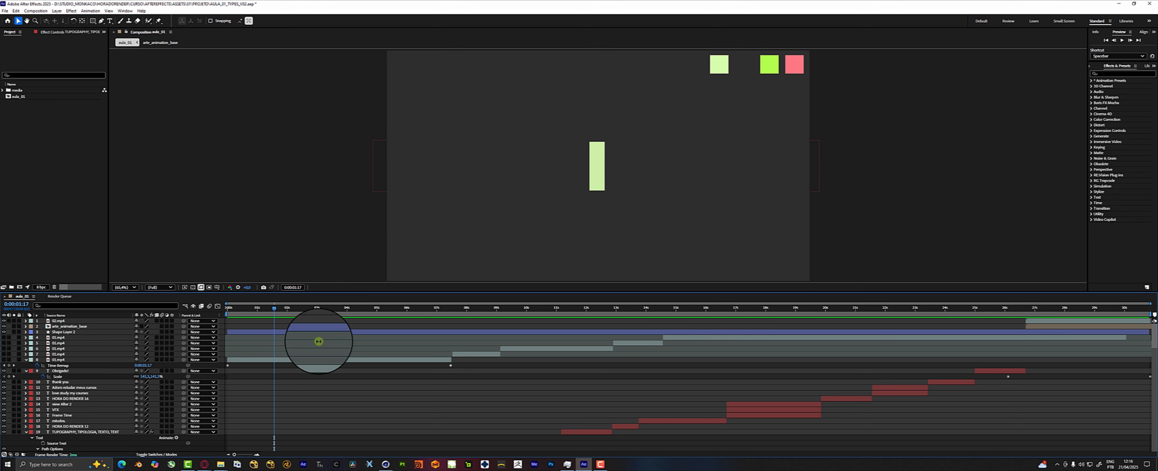
# Preview the opening title animation of the aula_01 composition.
pyautogui.click(241, 309)
pyautogui.moveTo(240, 311); pyautogui.dragTo(270, 322)
pyautogui.press('space')
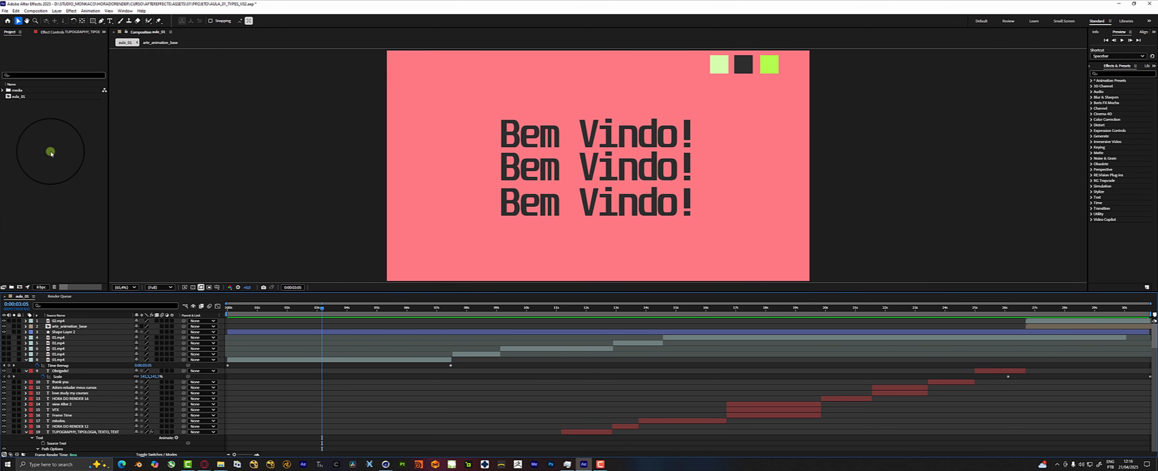
# Create a 10-second composition with the HD 1920x1080 24 fps preset and add the skate_pulo.mov clip to it.
pyautogui.click(19, 288)
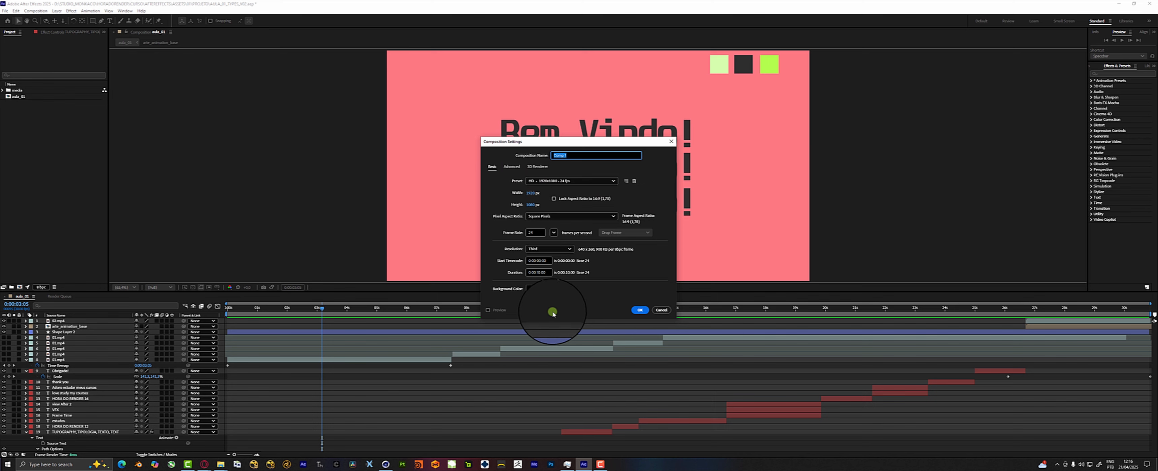
pyautogui.moveTo(562, 141); pyautogui.dragTo(502, 142)
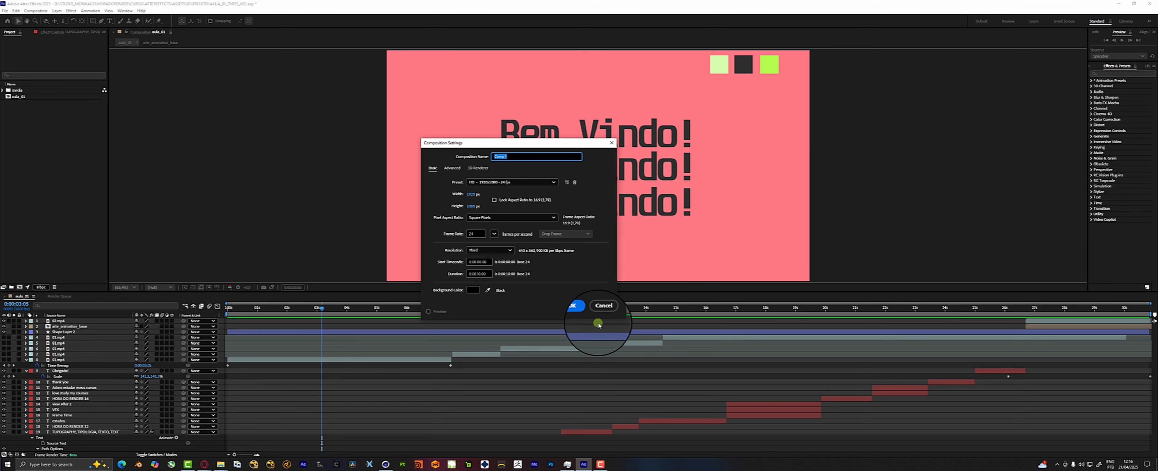
pyautogui.click(584, 311)
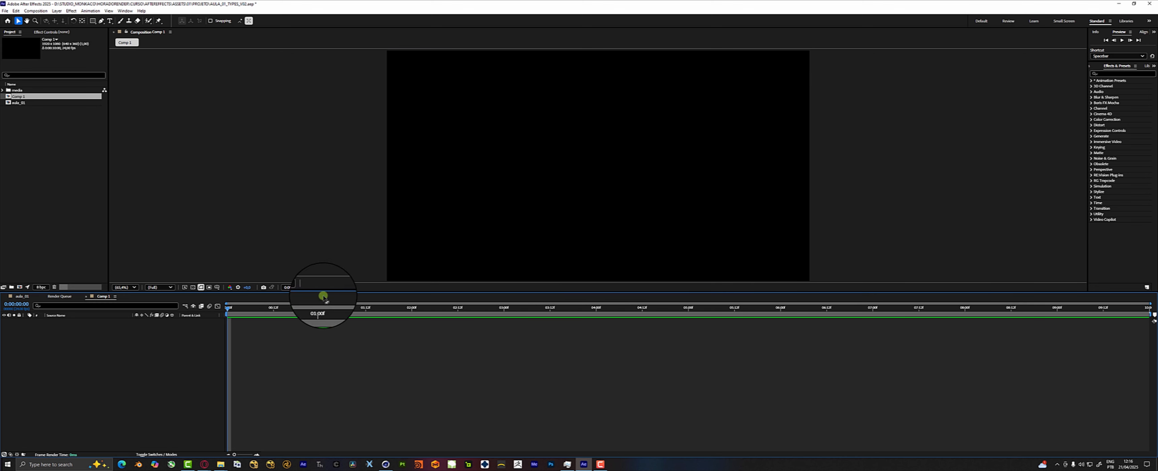
pyautogui.click(57, 142)
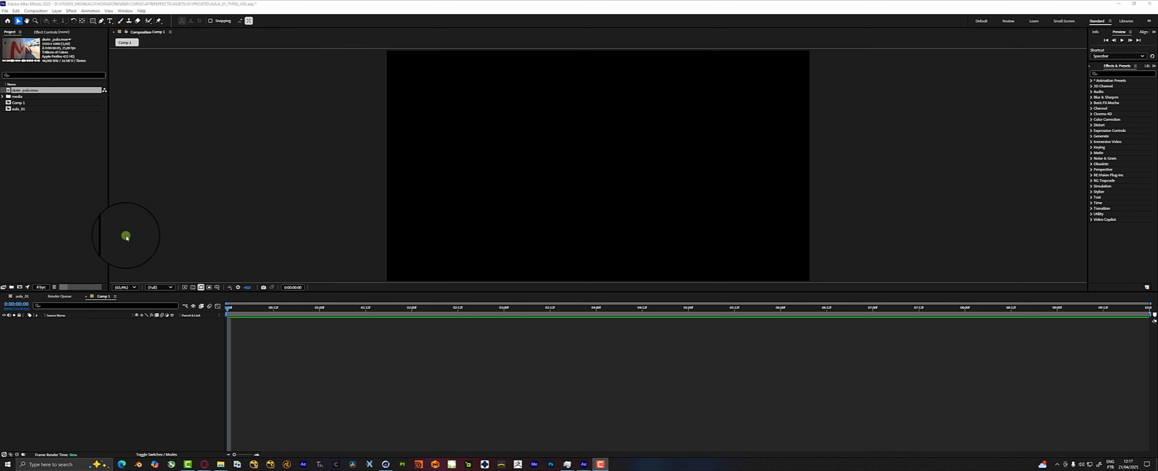
pyautogui.moveTo(27, 90); pyautogui.dragTo(135, 362)
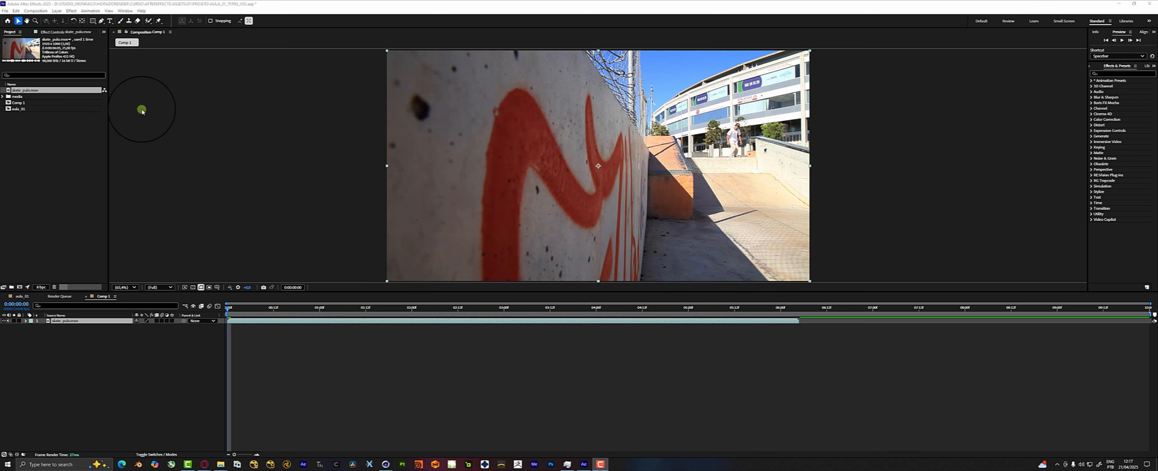
# Set the work area of Comp 1 to run from 0:00:01:00 to just past three seconds.
pyautogui.moveTo(794, 308); pyautogui.dragTo(318, 311)
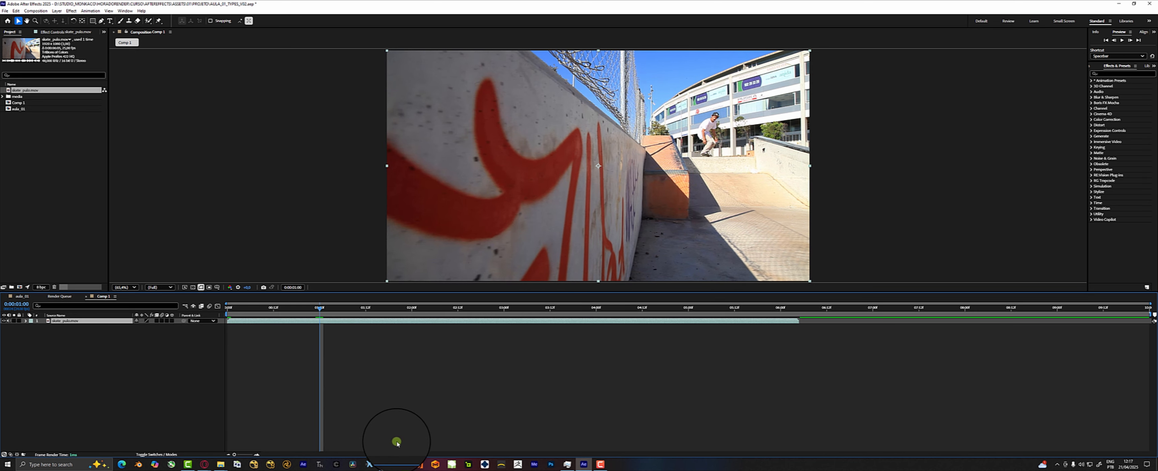
pyautogui.click(318, 309)
pyautogui.moveTo(318, 313)
pyautogui.mouseDown()
pyautogui.moveTo(293, 312)
pyautogui.moveTo(319, 314)
pyautogui.mouseUp()
pyautogui.moveTo(1150, 313); pyautogui.dragTo(521, 314)
# Play the work area with the skate clip's audio muted and place the playhead at 0:00:02:02.
pyautogui.click(446, 309)
pyautogui.press('space')
pyautogui.click(8, 321)
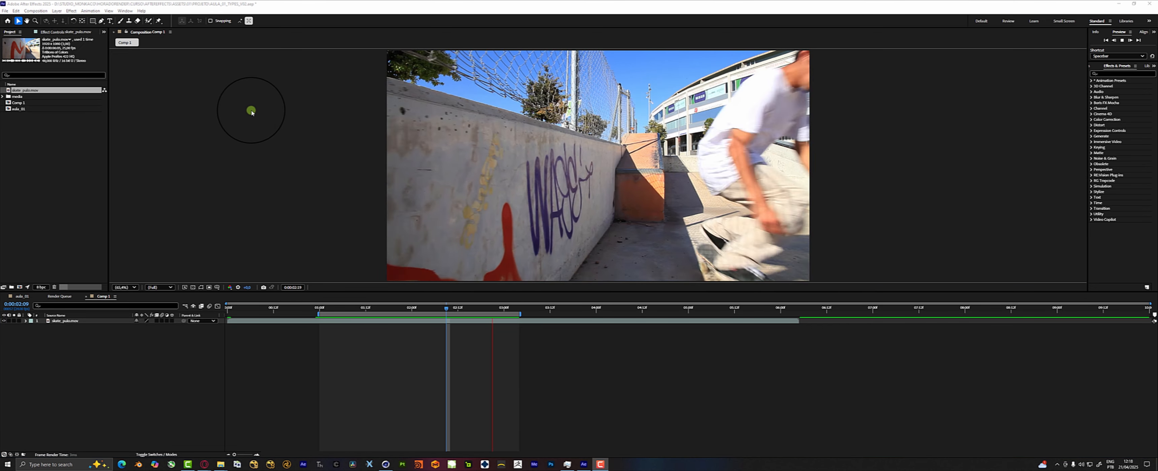
pyautogui.click(424, 308)
pyautogui.moveTo(423, 307); pyautogui.dragTo(422, 315)
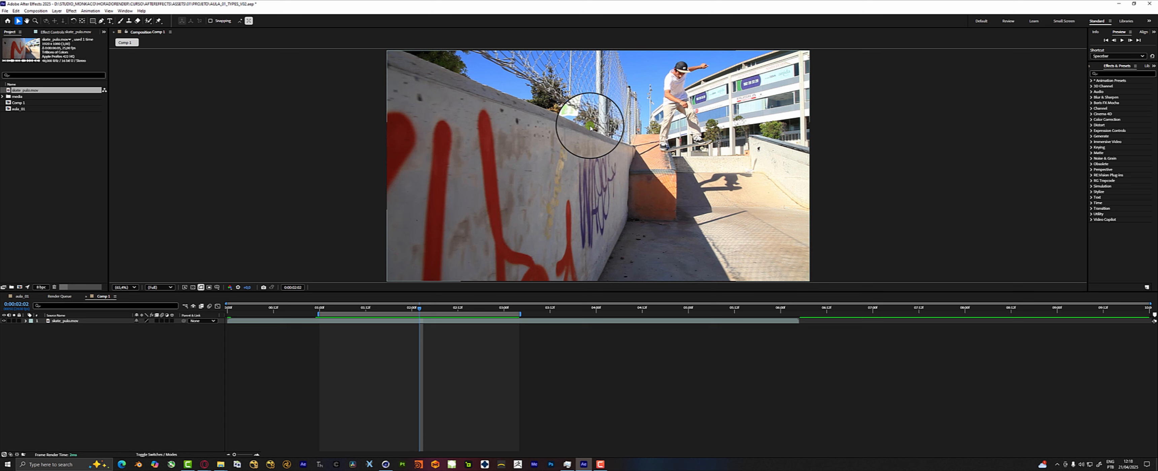
# Select the skate_pulo.mov layer in the composition view.
pyautogui.click(590, 125)
pyautogui.click(366, 109)
pyautogui.moveTo(469, 110); pyautogui.dragTo(528, 159)
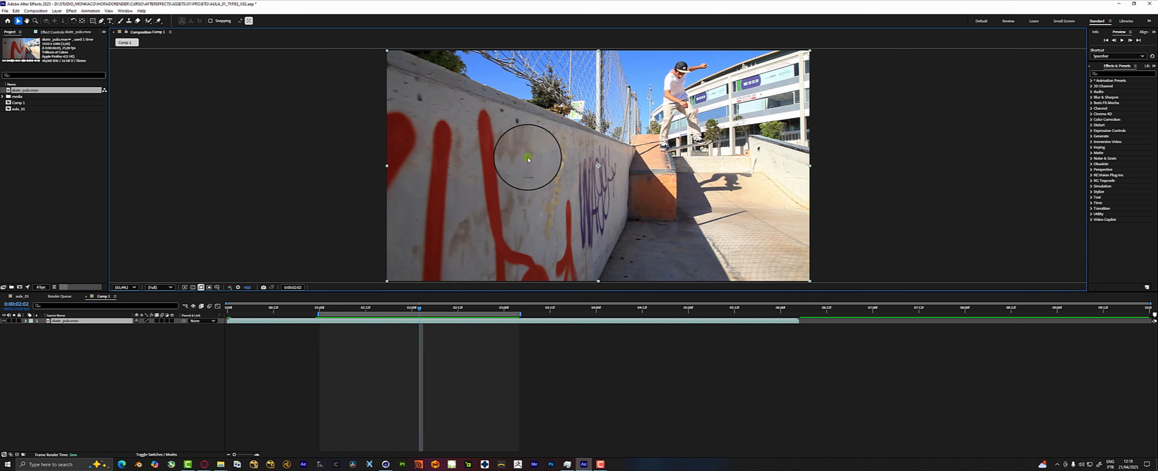
# Examine the Home screen's Learn tutorials and recent projects, and return to the open project.
pyautogui.click(8, 22)
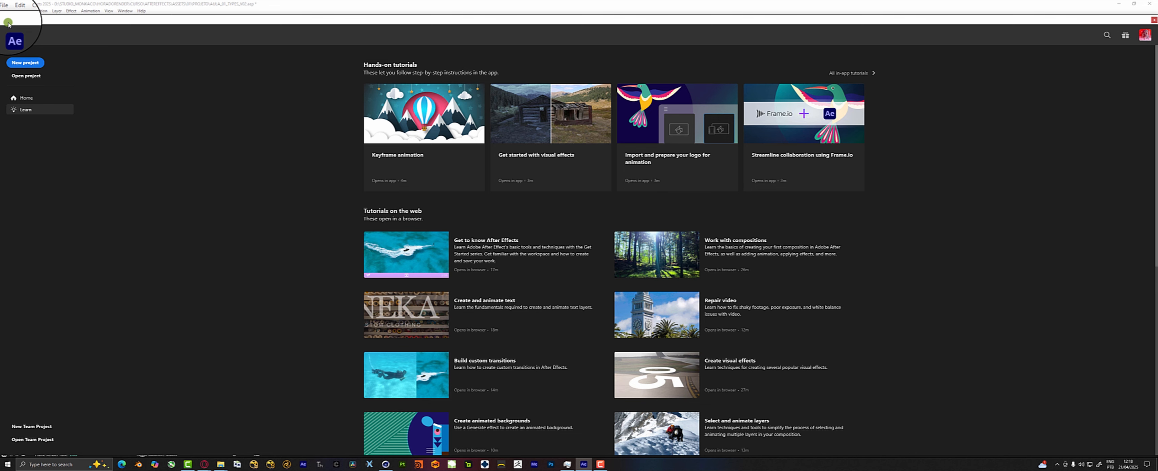
pyautogui.scroll(-2, 542, 282)
pyautogui.scroll(2, 232, 200)
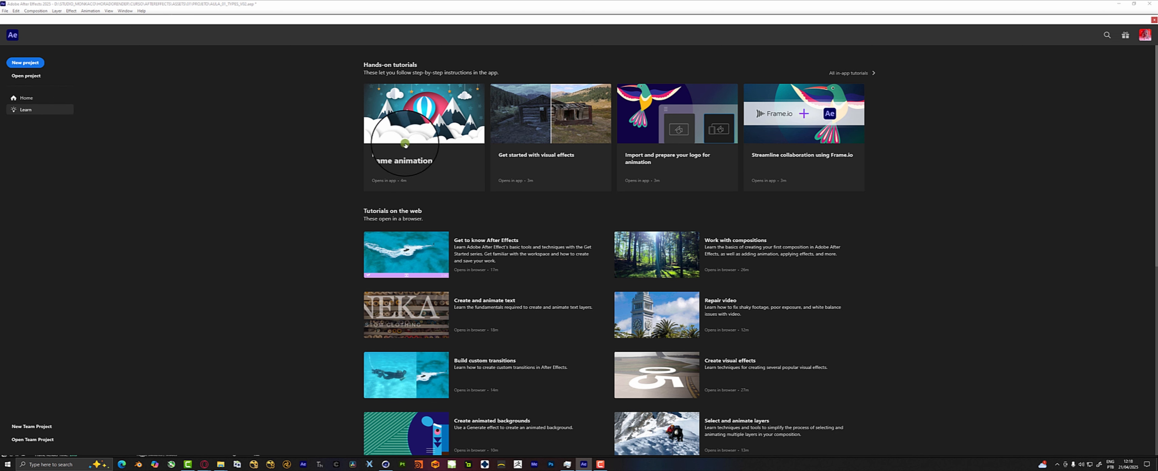
pyautogui.scroll(-2, 502, 176)
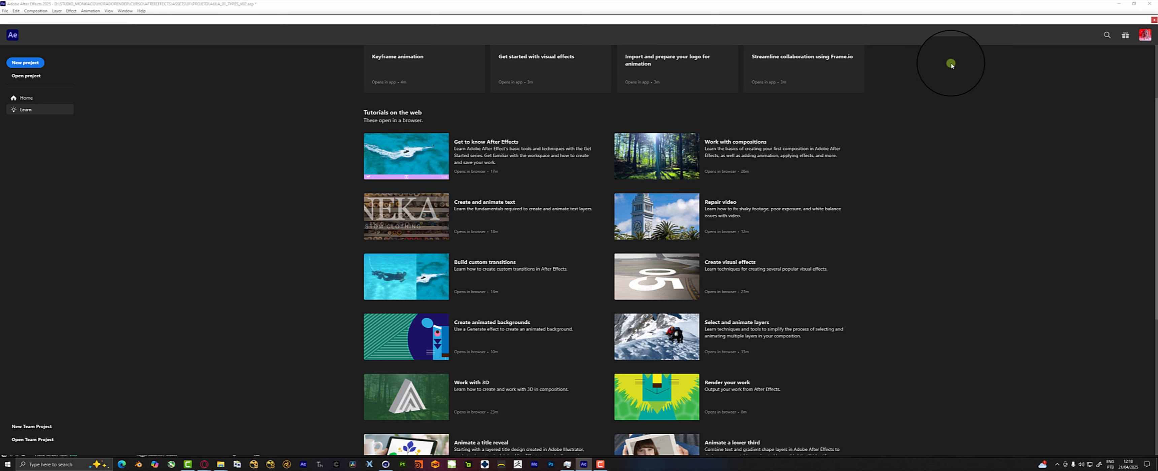
pyautogui.scroll(1, 205, 125)
pyautogui.click(26, 97)
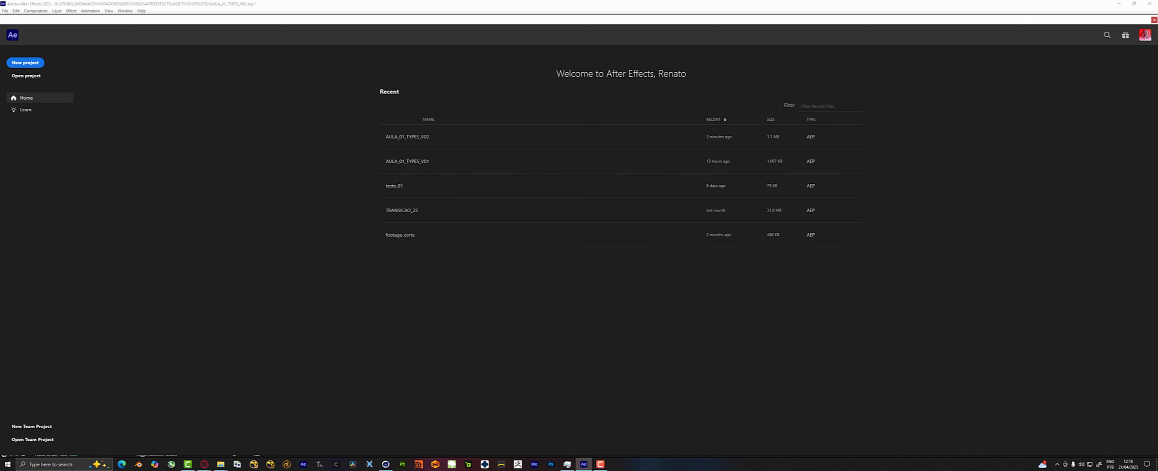
pyautogui.click(1154, 20)
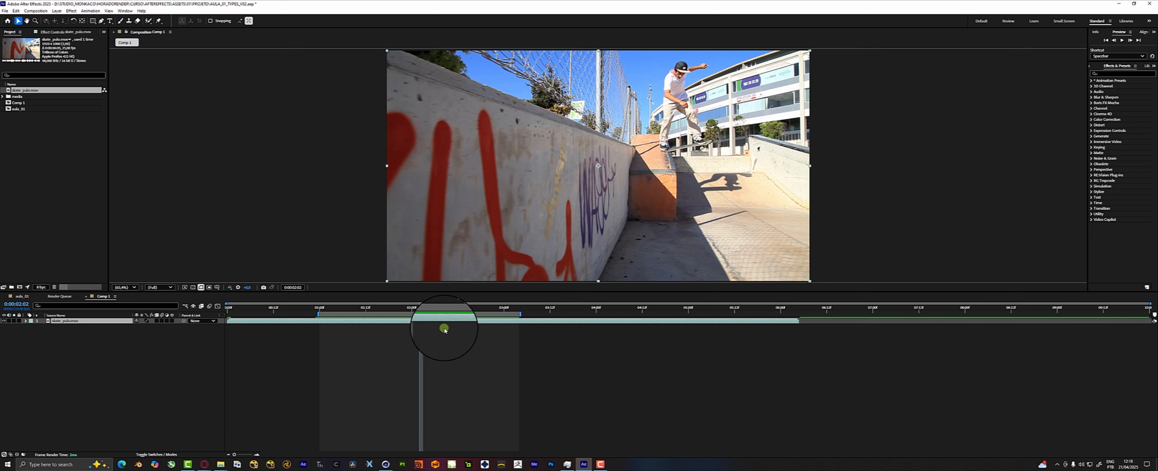
# Deselect the skate clip and play the work area, stopping at 0:00:01:23.
pyautogui.click(372, 347)
pyautogui.press('space')
pyautogui.press('space')
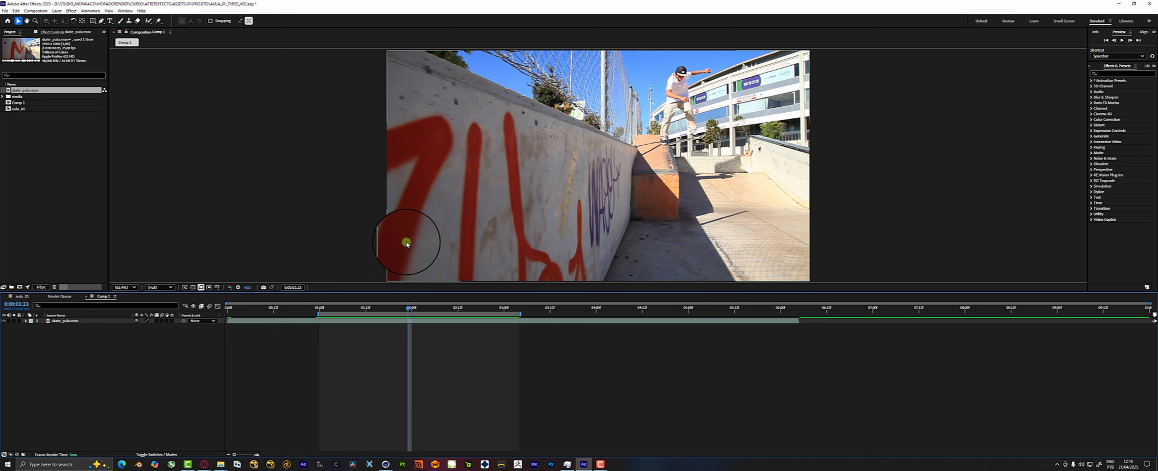
# Pan around the composition view with the Hand tool and return to the Selection tool.
pyautogui.click(27, 21)
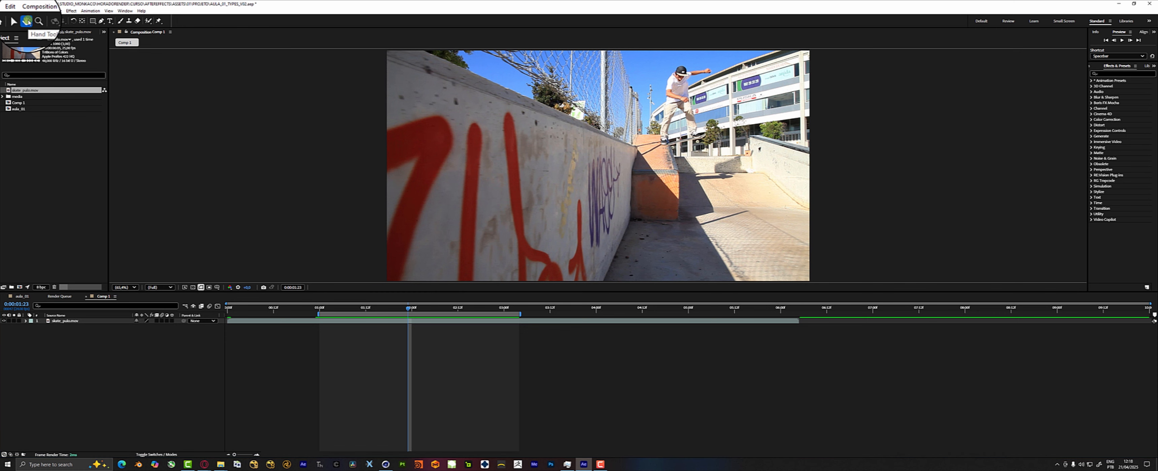
pyautogui.moveTo(517, 98); pyautogui.dragTo(488, 90)
pyautogui.click(18, 22)
pyautogui.click(26, 21)
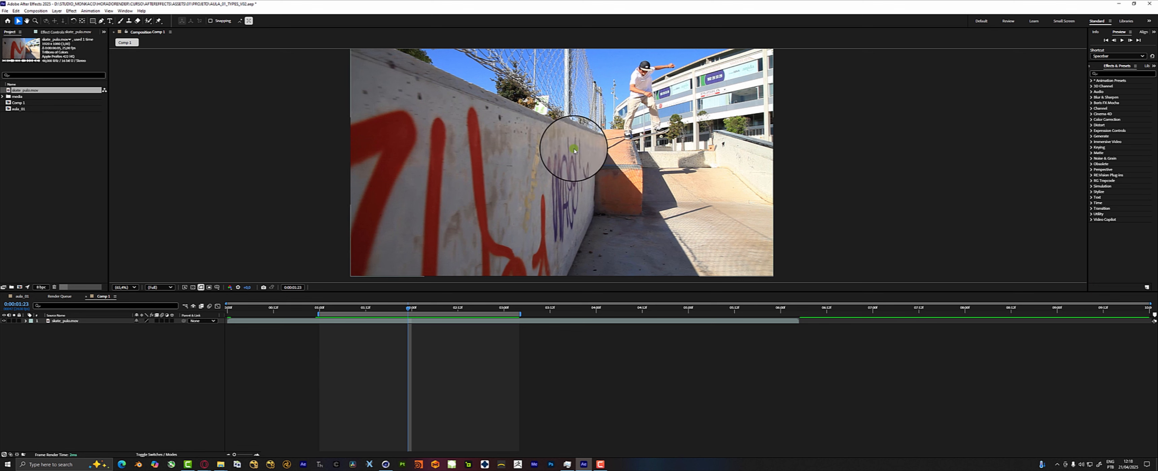
pyautogui.moveTo(560, 153); pyautogui.dragTo(558, 130)
pyautogui.press('v')
# Zoom in on the graffiti wall and ramp, pan across them, and fit the composition back into the viewer.
pyautogui.scroll(2, 562, 138)
pyautogui.moveTo(562, 140); pyautogui.dragTo(459, 114)
pyautogui.scroll(-2, 563, 139)
pyautogui.scroll(2, 563, 141)
pyautogui.scroll(1, 563, 140)
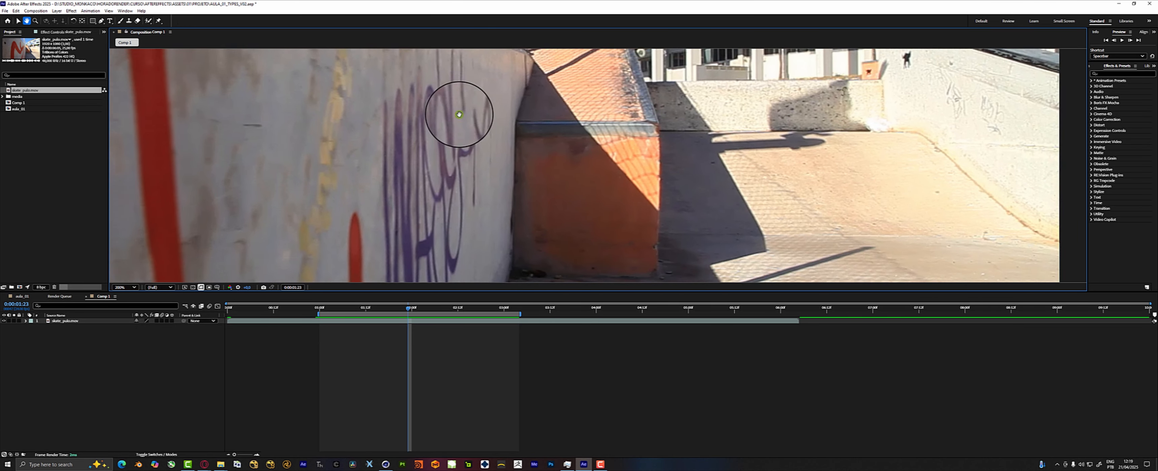
pyautogui.scroll(-1, 501, 162)
pyautogui.hotkey('shift', '/')
# Magnify the skater and the building behind him with the Zoom tool, and fit the frame to the view again.
pyautogui.click(26, 20)
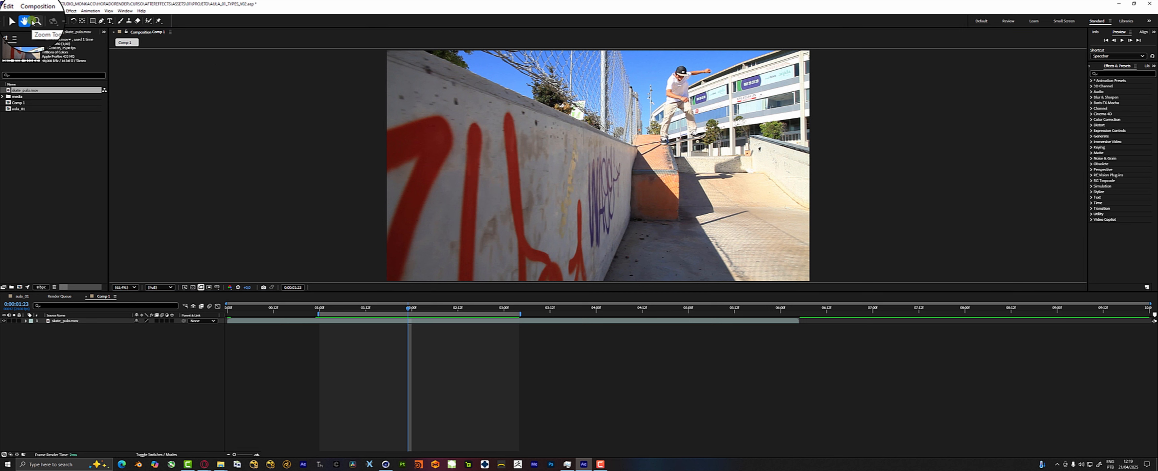
pyautogui.click(36, 21)
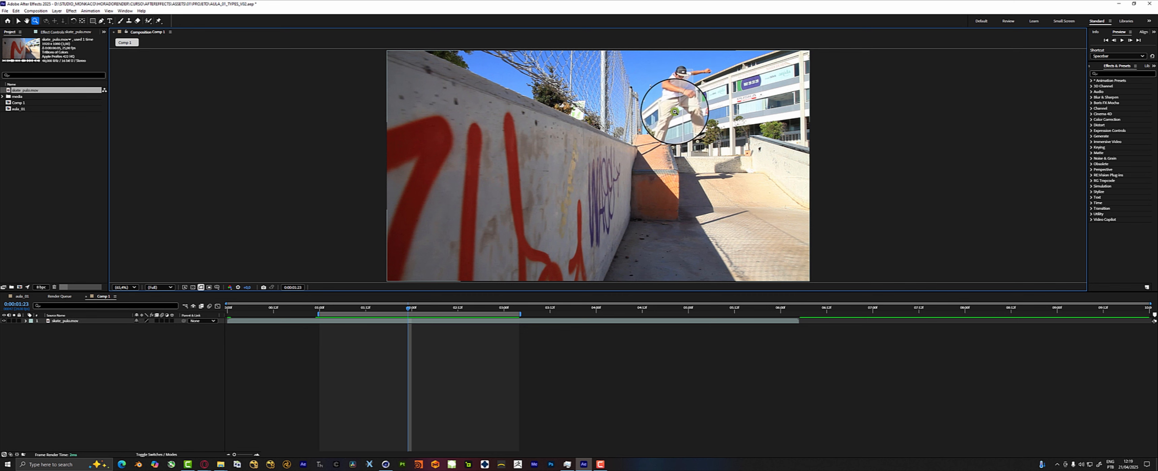
pyautogui.click(660, 139)
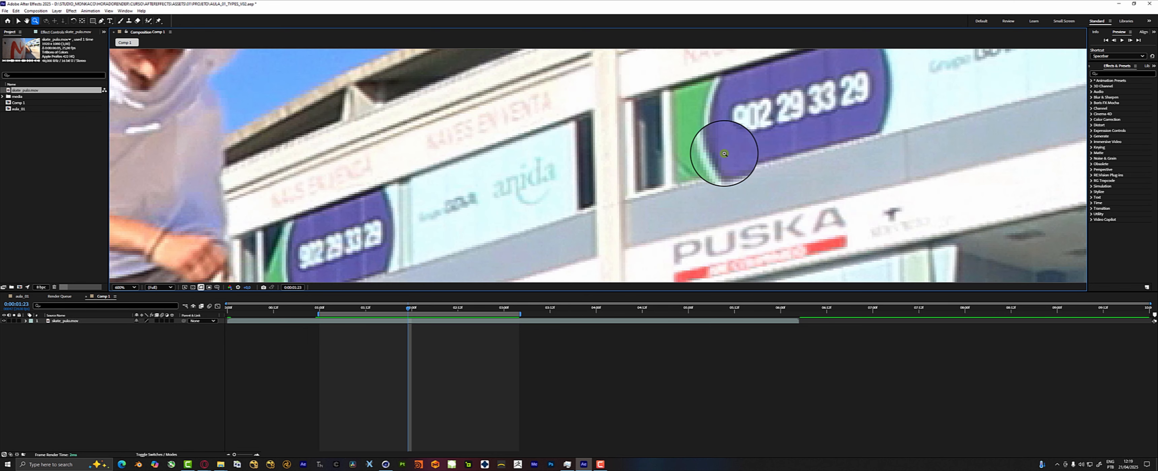
pyautogui.click(725, 145)
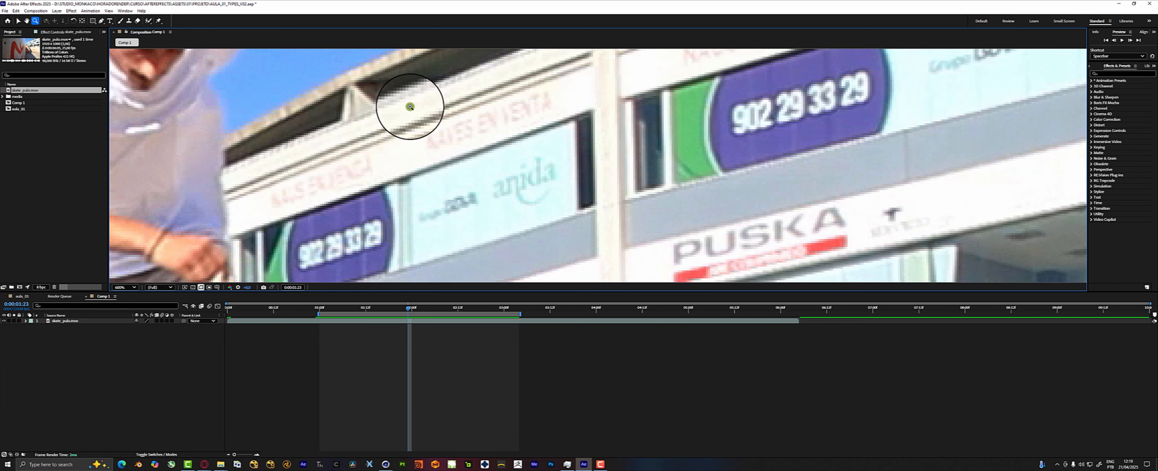
pyautogui.scroll(-5, 410, 108)
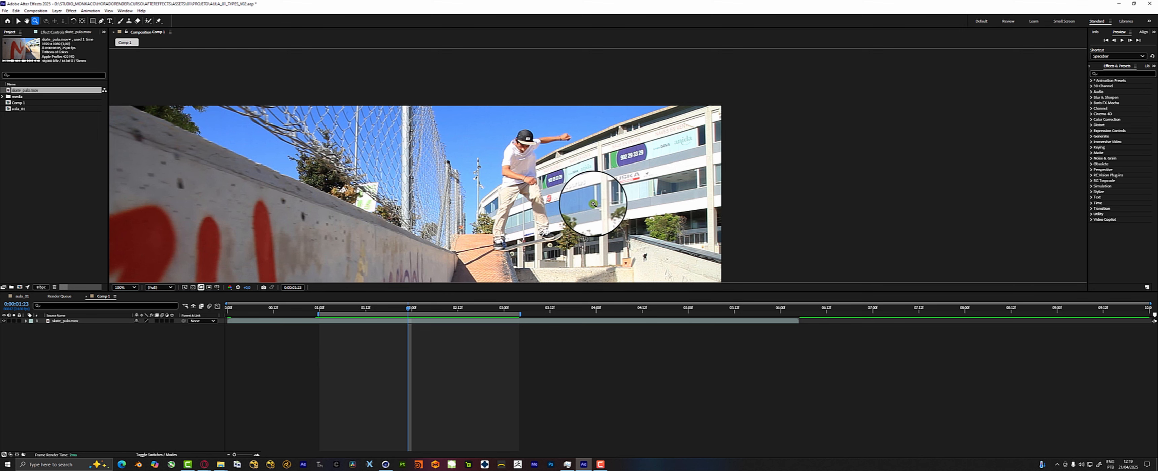
pyautogui.hotkey('shift', '/')
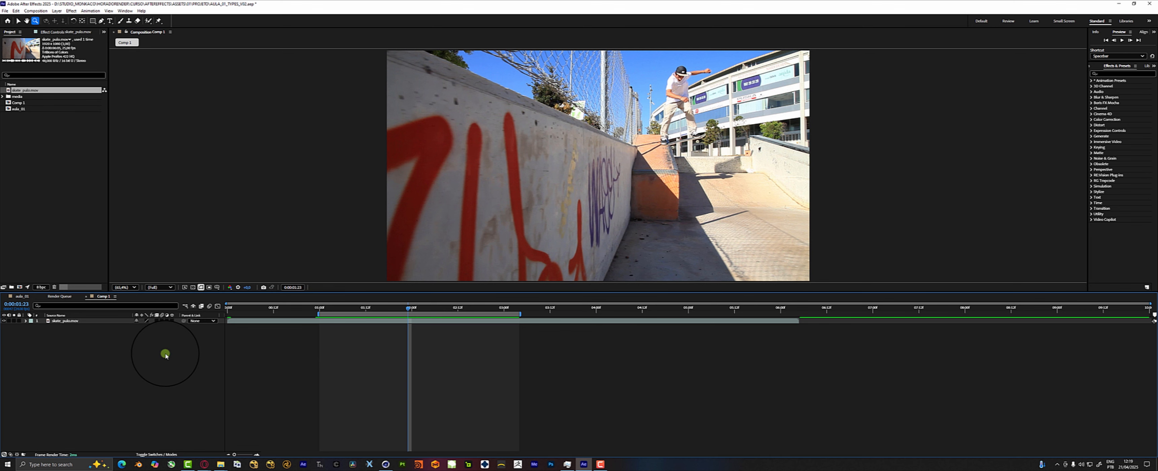
# Make the skate_pulo.mov layer 3D and add a new camera layer with its default settings.
pyautogui.click(172, 321)
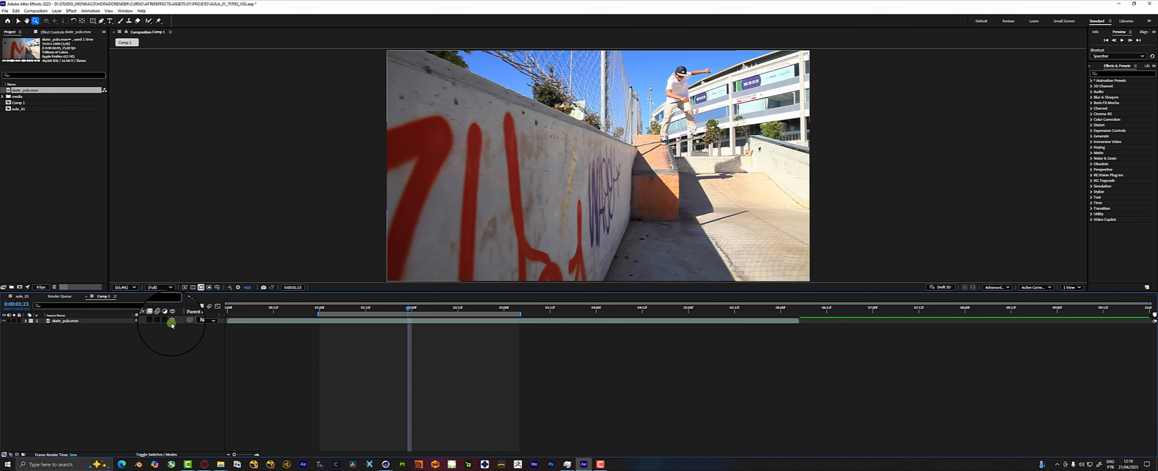
pyautogui.click(92, 321)
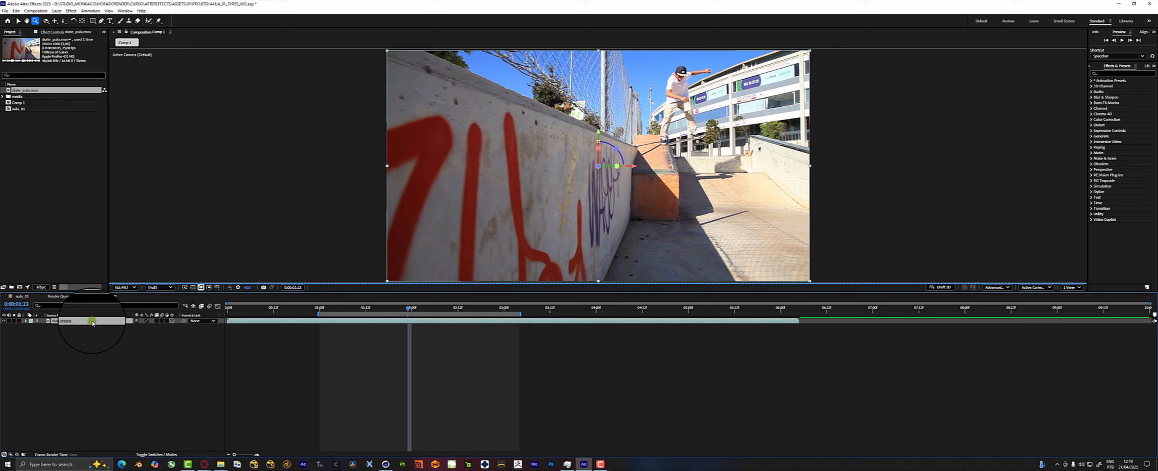
pyautogui.rightClick(63, 377)
pyautogui.moveTo(86, 301)
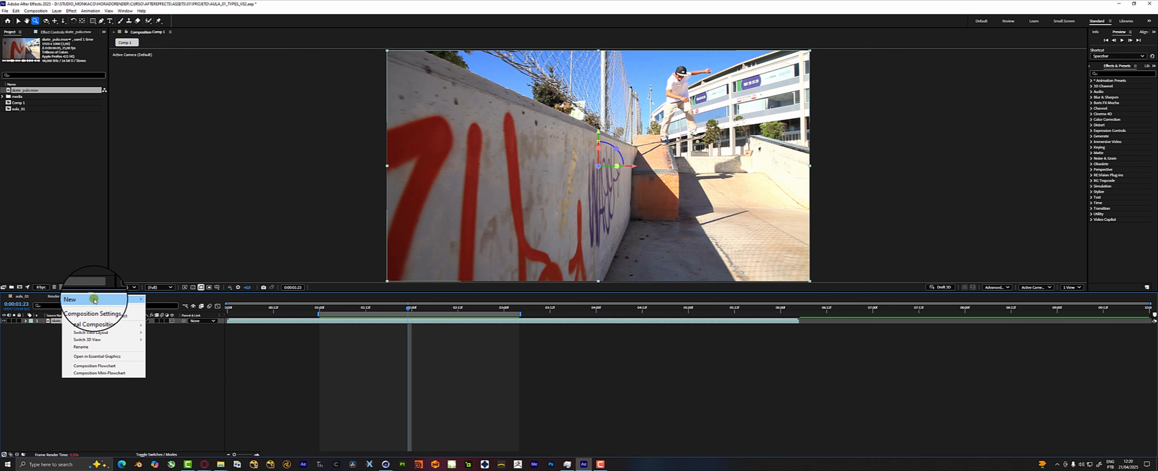
pyautogui.moveTo(96, 299)
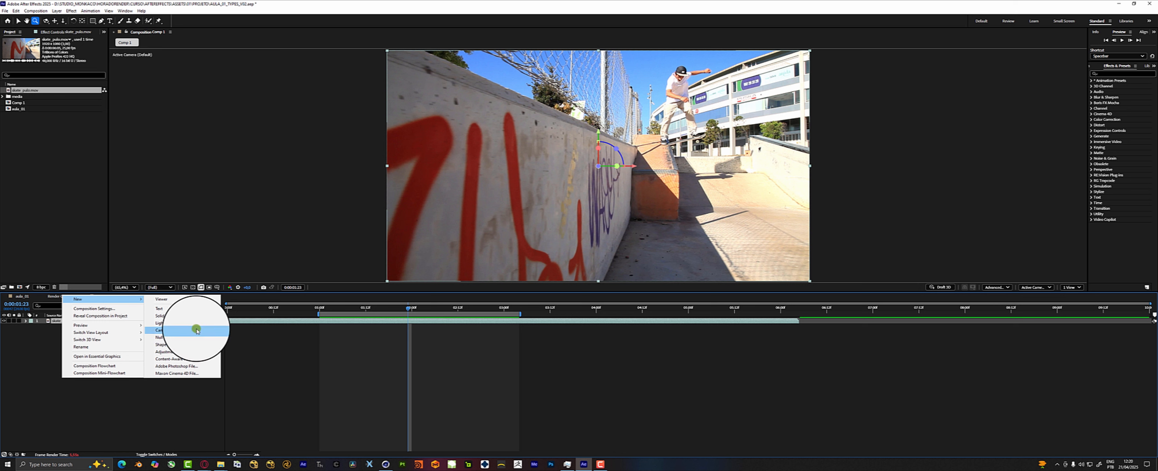
pyautogui.click(155, 328)
pyautogui.click(664, 299)
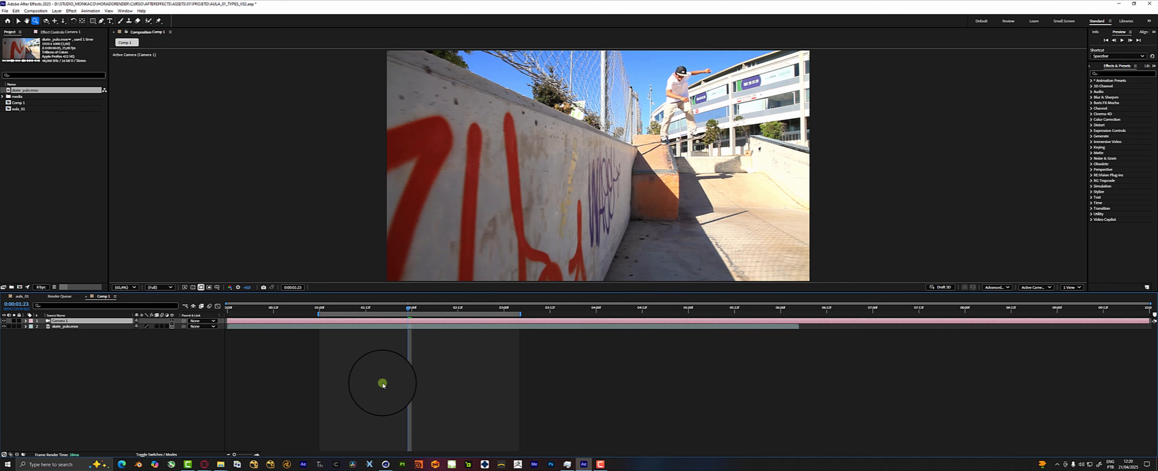
# Try orbiting the new camera around the skate clip and undo the movement.
pyautogui.click(106, 322)
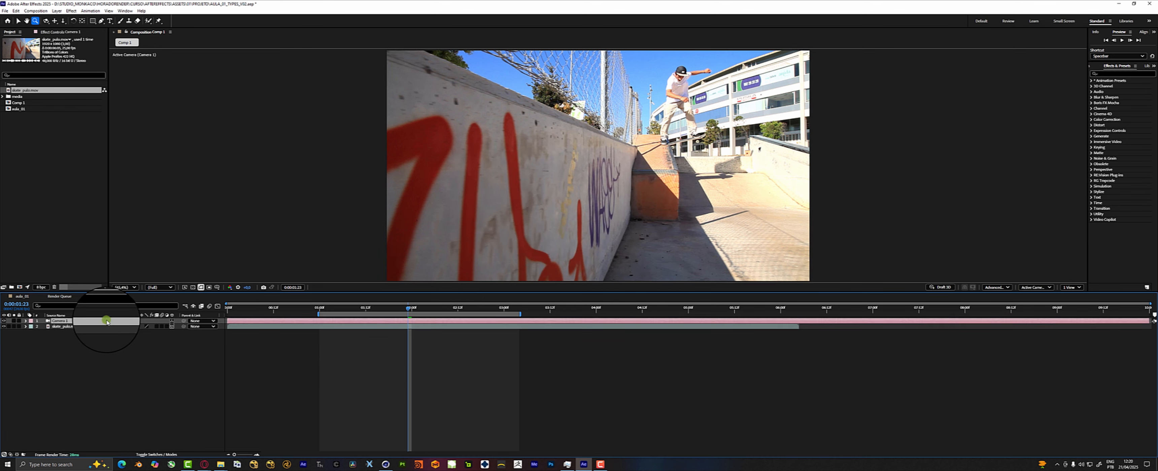
pyautogui.click(45, 21)
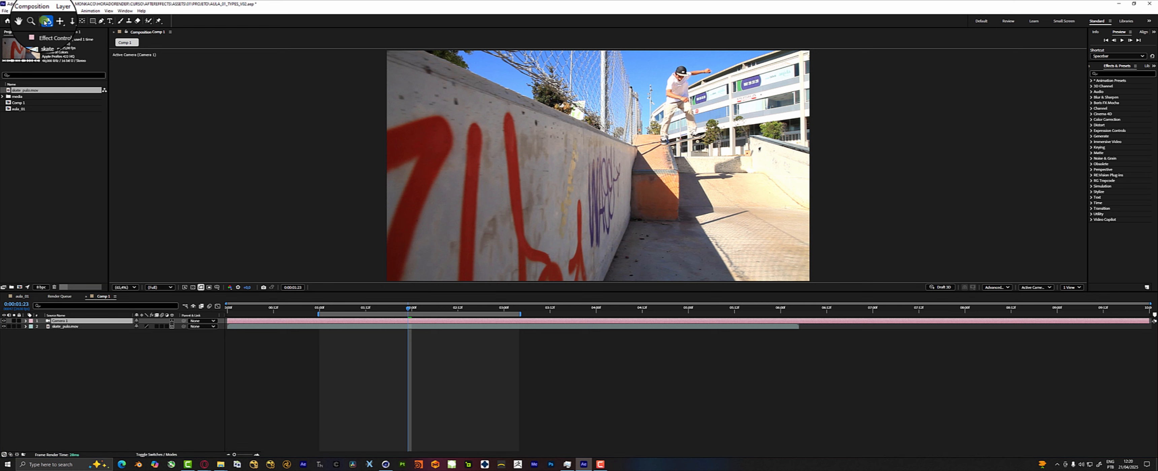
pyautogui.moveTo(655, 184); pyautogui.dragTo(728, 133)
pyautogui.hotkey('ctrl', 'z')
# Try panning the camera across the skate clip and undo the movement.
pyautogui.click(55, 20)
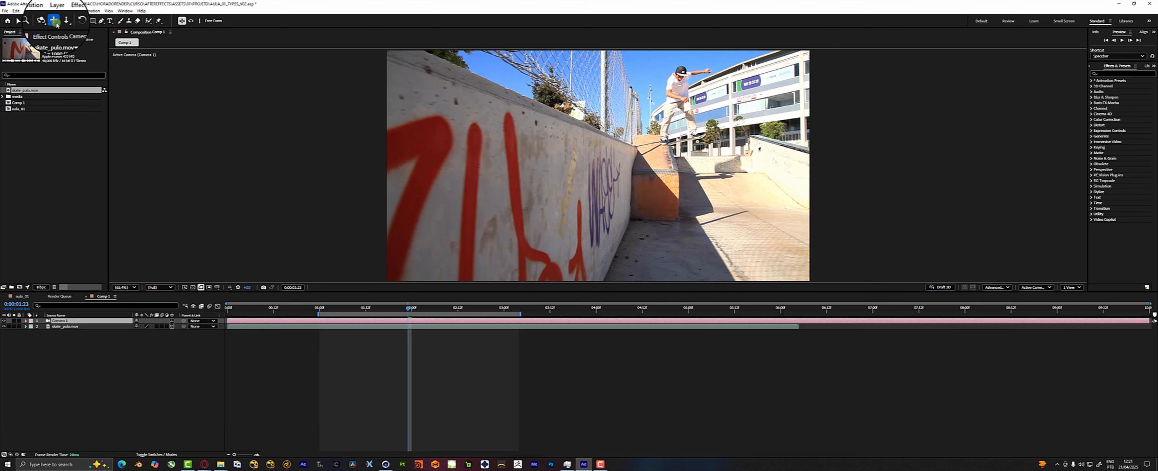
pyautogui.moveTo(551, 85); pyautogui.dragTo(760, 113)
pyautogui.hotkey('ctrl', 'z')
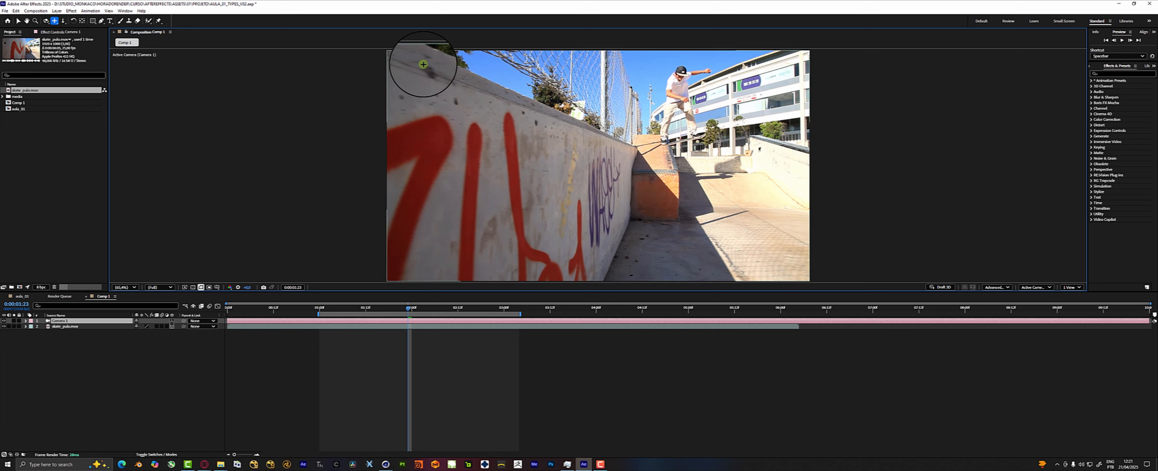
# Dolly the camera in towards the ramp and the skater's feet.
pyautogui.click(63, 20)
pyautogui.moveTo(685, 146); pyautogui.dragTo(609, 291)
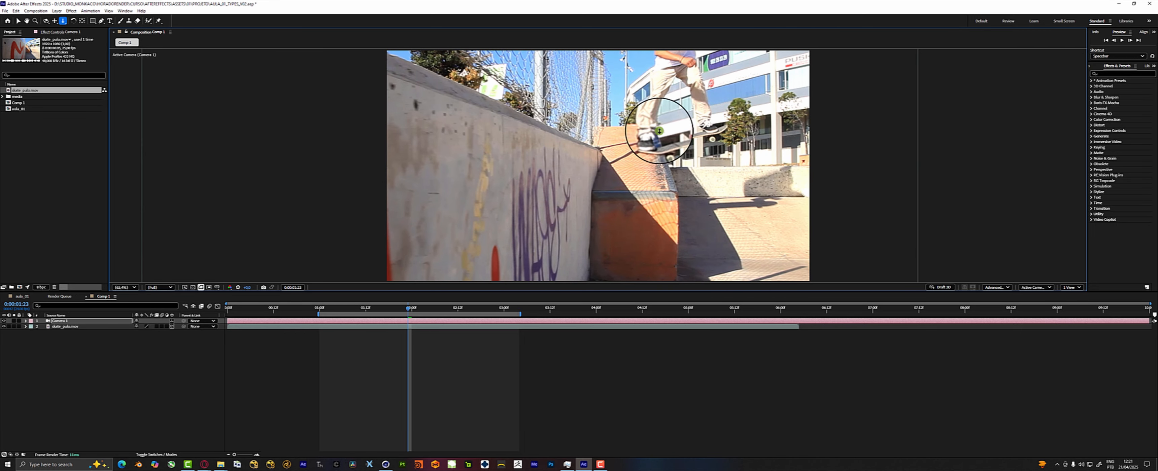
# Undo the last camera dolly movement and delete the camera layer from the composition.
pyautogui.hotkey('ctrl', 'z')
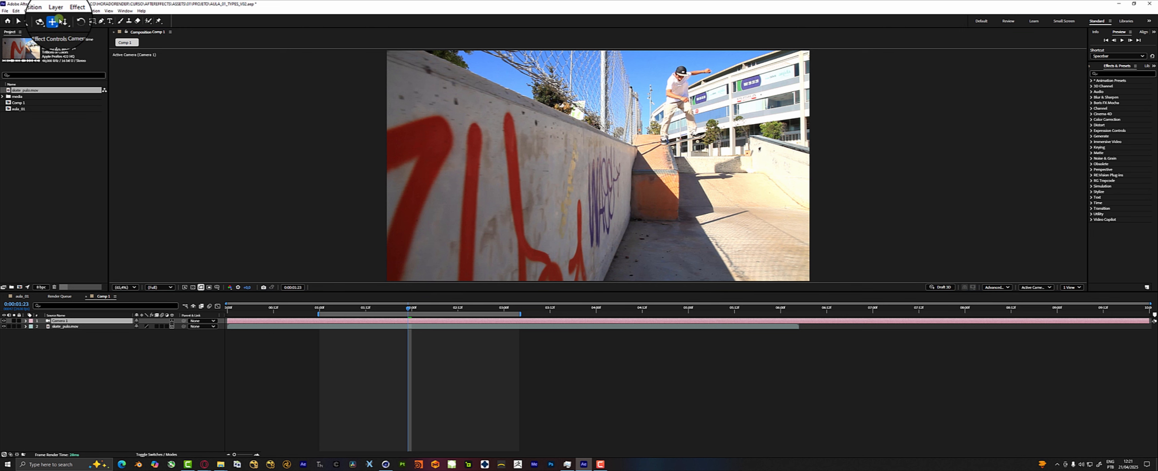
pyautogui.click(59, 358)
pyautogui.click(69, 322)
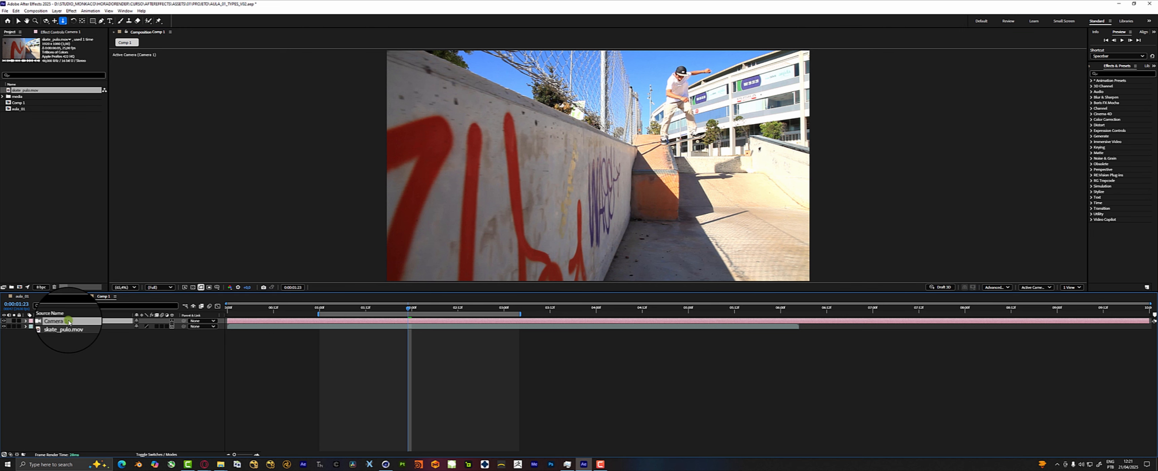
pyautogui.press('Delete')
# Try rotating the skate clip with the Rotation tool twice, undoing each rotation.
pyautogui.click(74, 21)
pyautogui.moveTo(562, 87); pyautogui.dragTo(570, 185)
pyautogui.hotkey('ctrl', 'z')
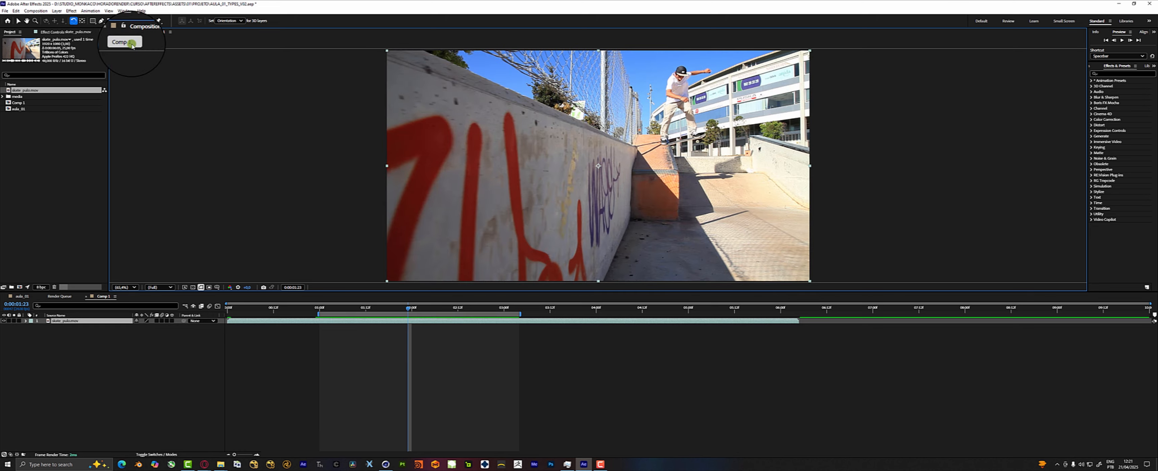
pyautogui.moveTo(602, 97); pyautogui.dragTo(552, 114)
pyautogui.hotkey('ctrl', 'z')
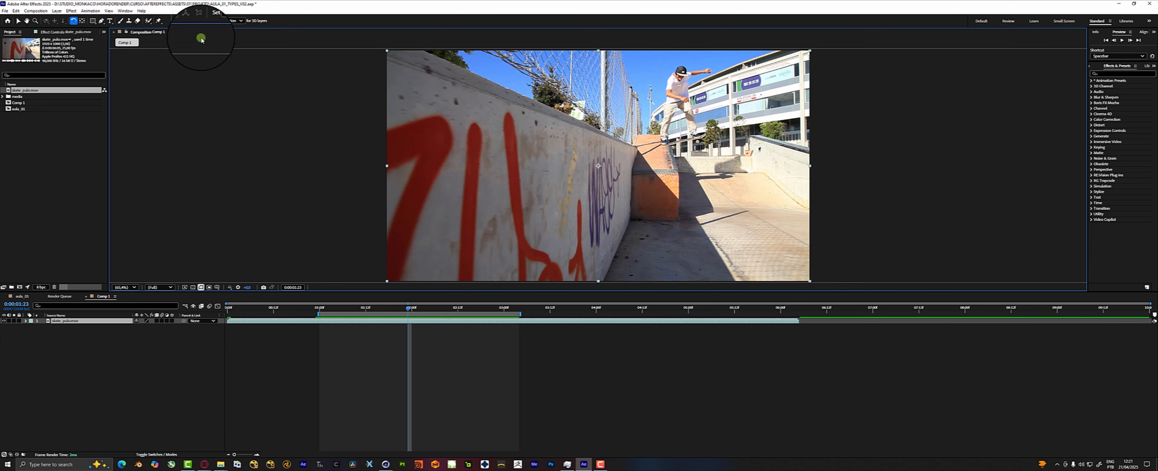
# Move the skate clip's anchor point to the skater's feet with the Pan Behind tool, then try rotating the clip around it and undo the rotation.
pyautogui.click(82, 21)
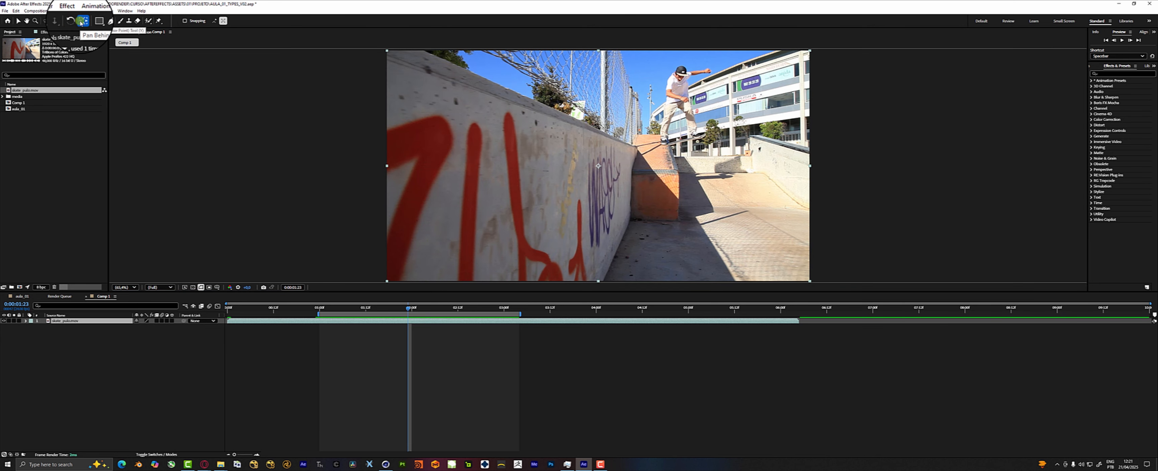
pyautogui.moveTo(602, 192); pyautogui.dragTo(666, 144)
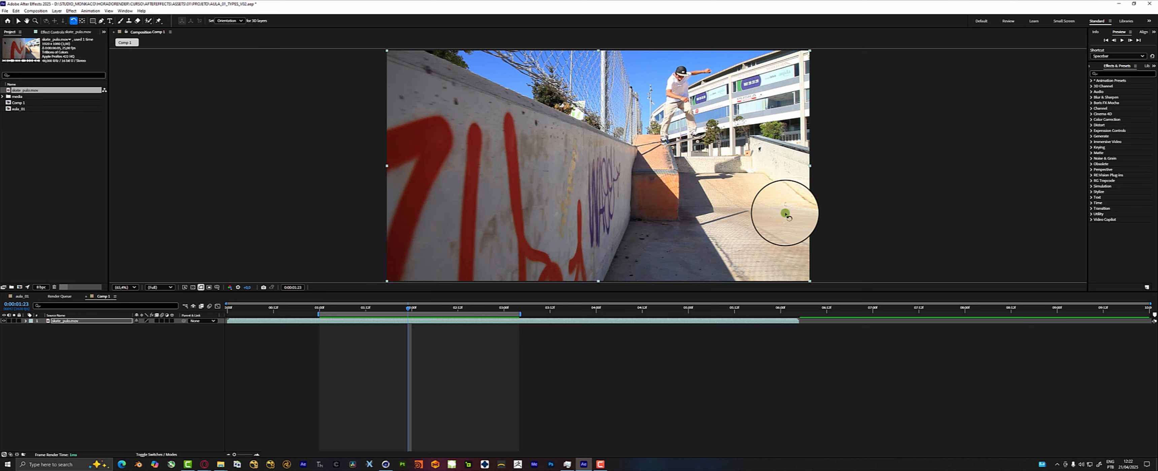
pyautogui.press('w')
pyautogui.moveTo(721, 90); pyautogui.dragTo(703, 150)
pyautogui.hotkey('ctrl', 'z')
pyautogui.scroll(1, 699, 145)
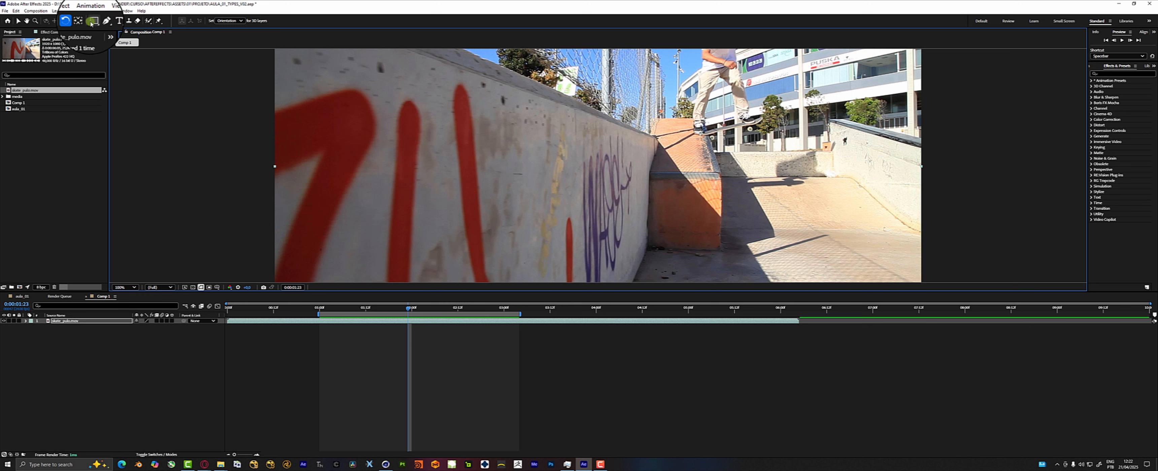
# With no layer selected, draw a light green rectangle shape over the concrete wall using the Rectangle tool.
pyautogui.click(91, 20)
pyautogui.moveTo(92, 22); pyautogui.dragTo(128, 58)
pyautogui.click(223, 355)
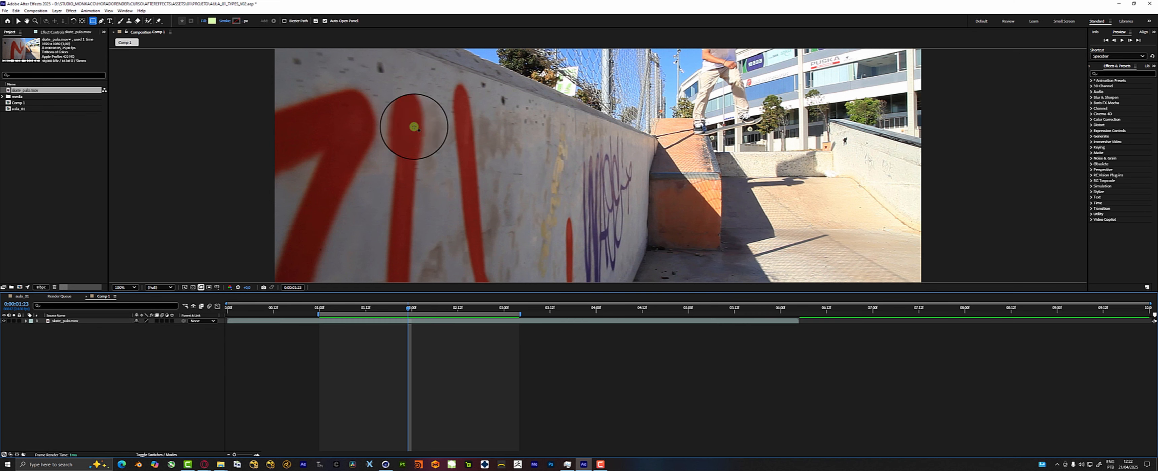
pyautogui.moveTo(464, 91); pyautogui.dragTo(573, 181)
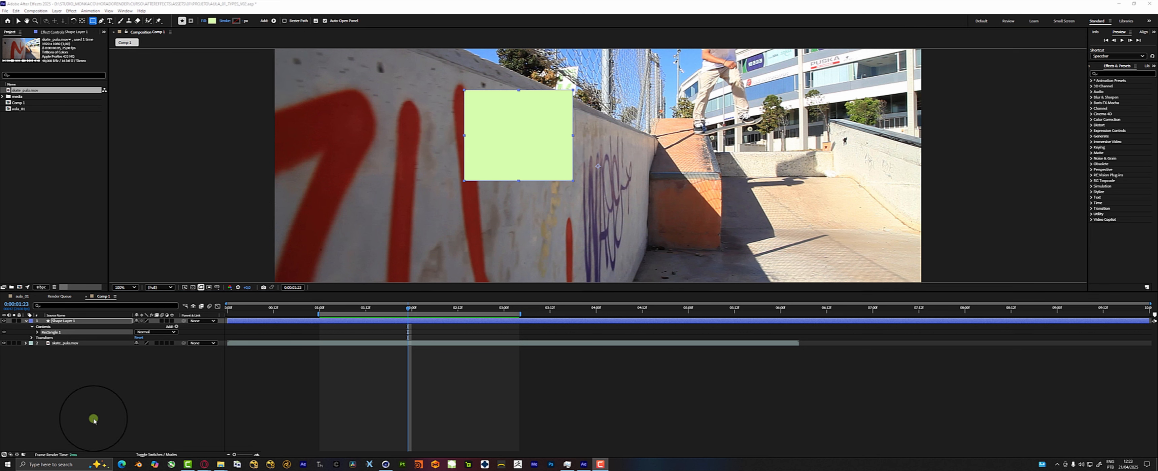
pyautogui.click(344, 357)
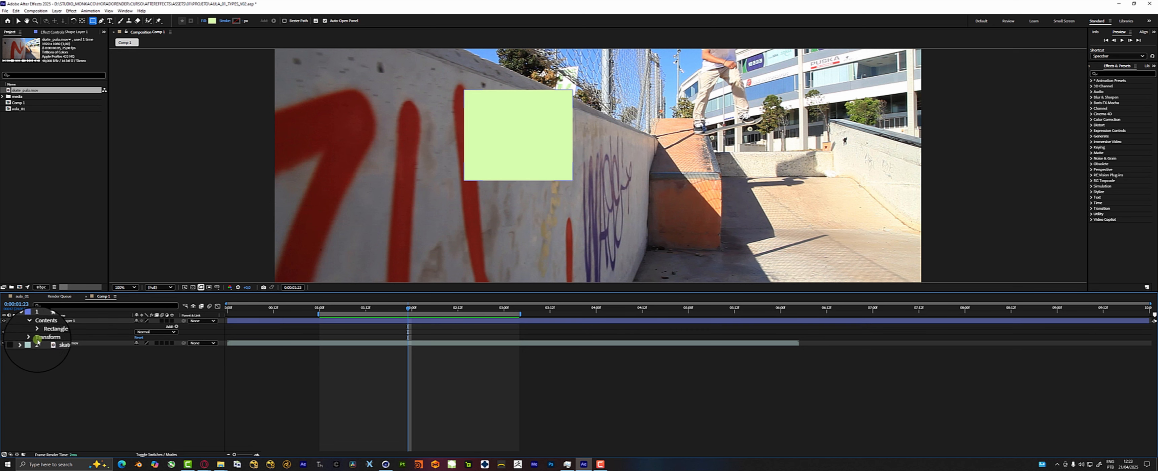
# Try a rectangular mask around the skater's feet on the skate_pulo.mov layer and undo it.
pyautogui.click(77, 348)
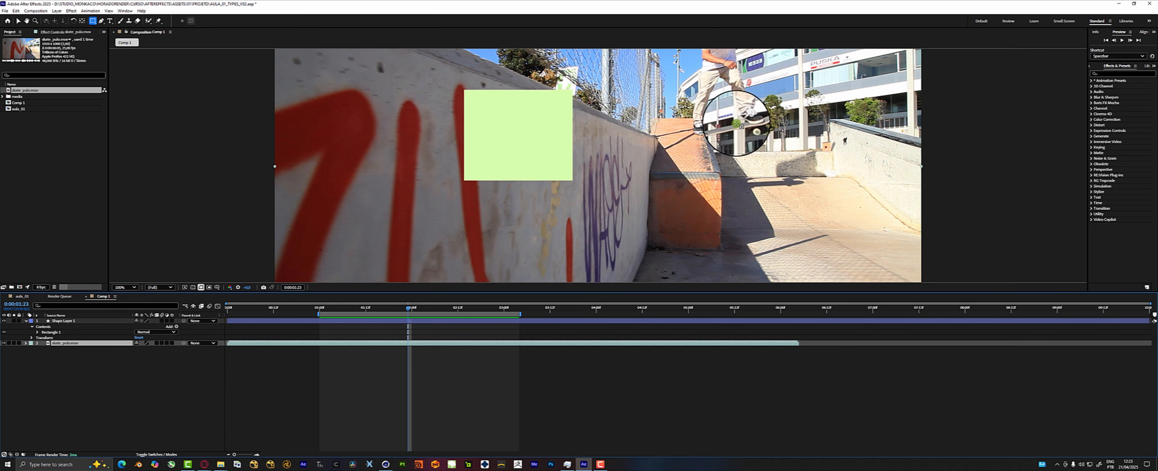
pyautogui.moveTo(784, 82); pyautogui.dragTo(648, 191)
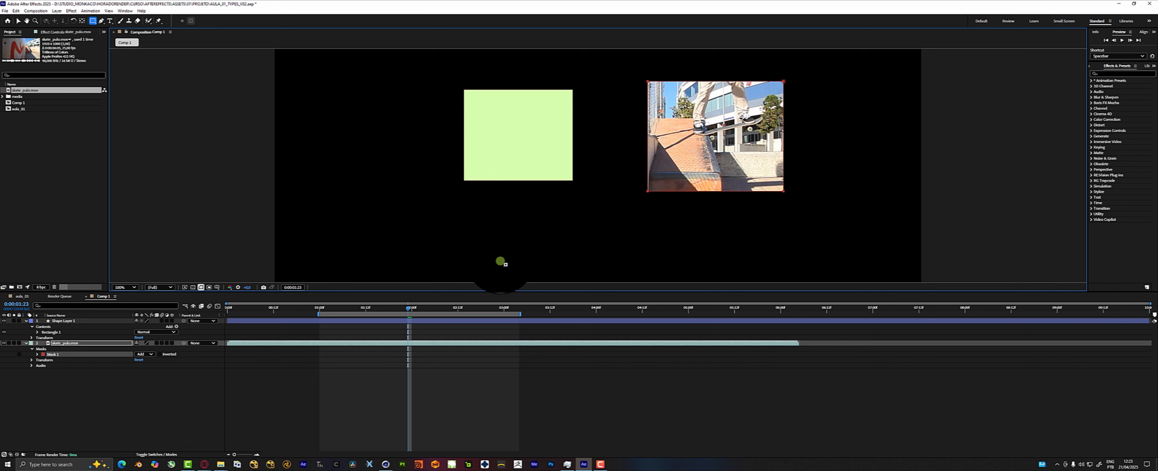
pyautogui.hotkey('ctrl', 'z')
# Try a rounded rectangle mask and an ellipse mask over the building area of the skate clip, undoing each.
pyautogui.moveTo(93, 21); pyautogui.dragTo(110, 33)
pyautogui.moveTo(867, 115); pyautogui.dragTo(798, 195)
pyautogui.hotkey('ctrl', 'z')
pyautogui.moveTo(94, 23)
pyautogui.mouseDown()
pyautogui.moveTo(132, 56)
pyautogui.moveTo(126, 41)
pyautogui.mouseUp()
pyautogui.moveTo(874, 55); pyautogui.dragTo(792, 145)
pyautogui.hotkey('ctrl', 'z')
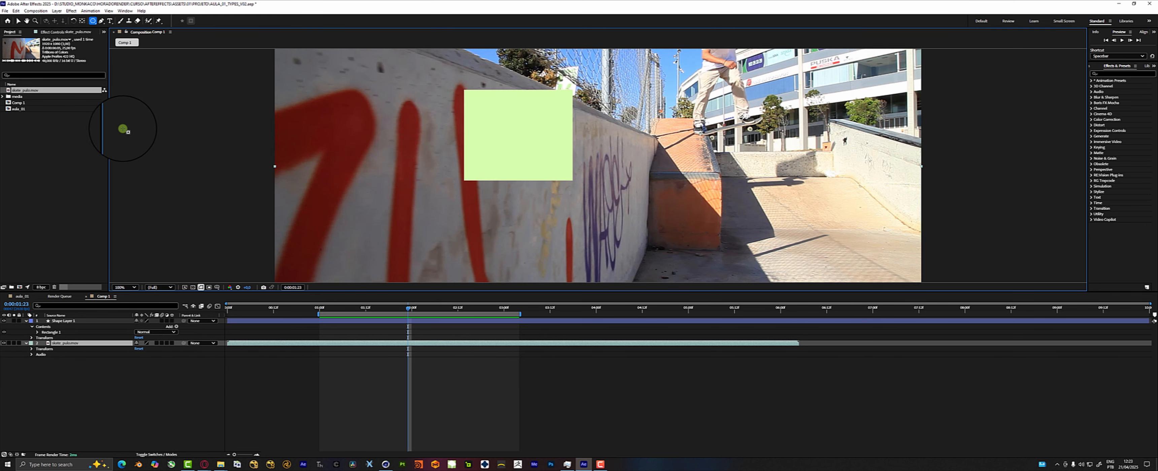
# Try a curved closed mask around the skateboard with the Pen tool and undo its closing point.
pyautogui.moveTo(94, 22); pyautogui.dragTo(100, 22)
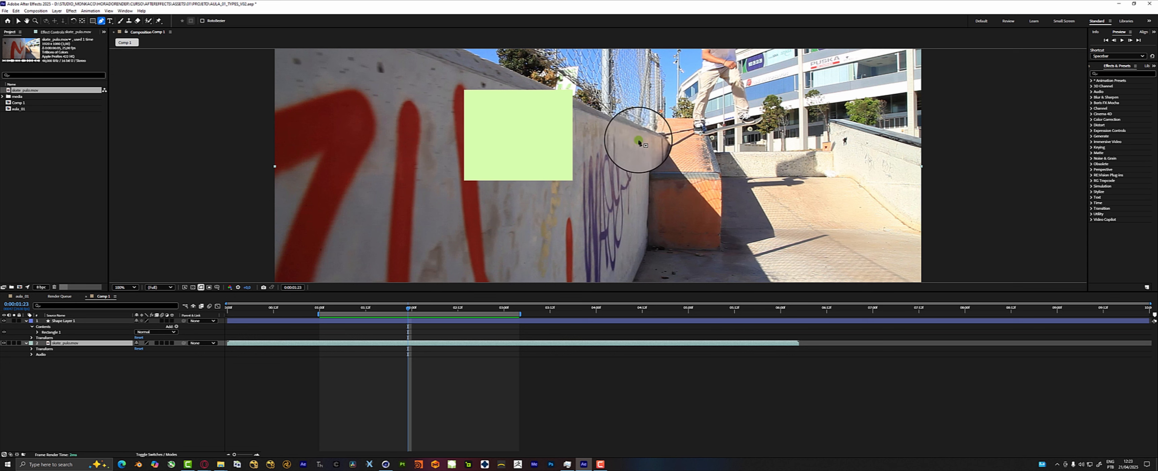
pyautogui.click(699, 147)
pyautogui.moveTo(688, 124); pyautogui.dragTo(760, 103)
pyautogui.moveTo(768, 132); pyautogui.dragTo(758, 138)
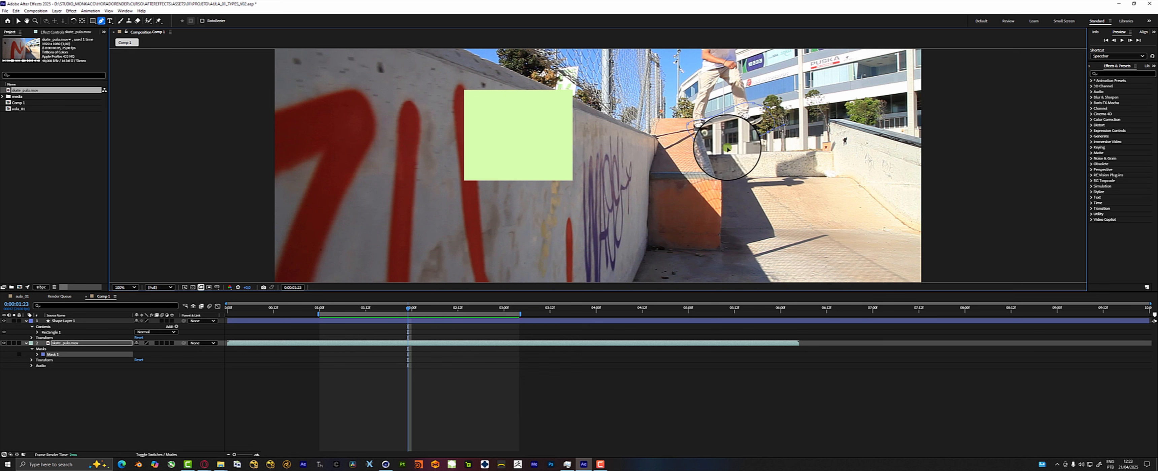
pyautogui.click(698, 146)
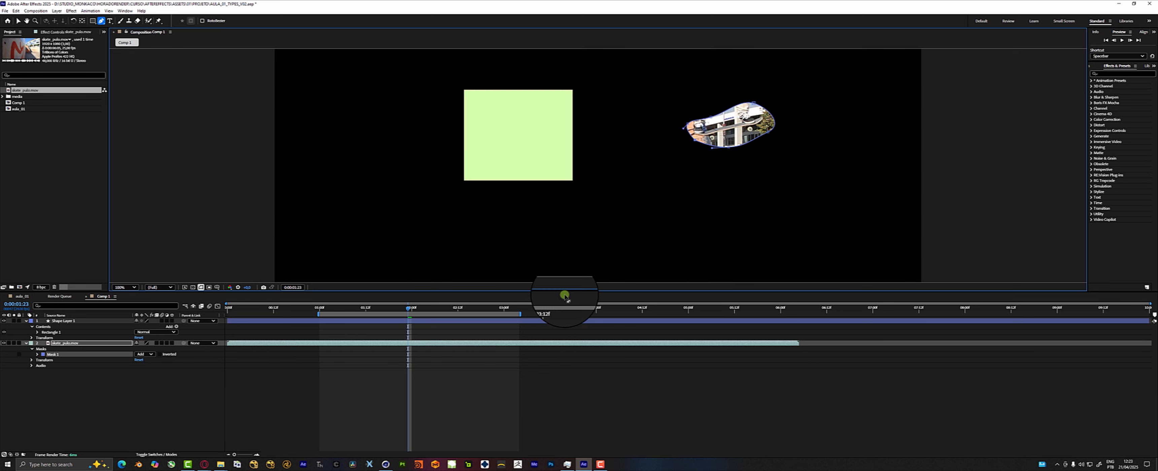
pyautogui.hotkey('ctrl', 'z')
# Delete the shape layer holding the green rectangle.
pyautogui.click(435, 373)
pyautogui.click(448, 322)
pyautogui.press('Delete')
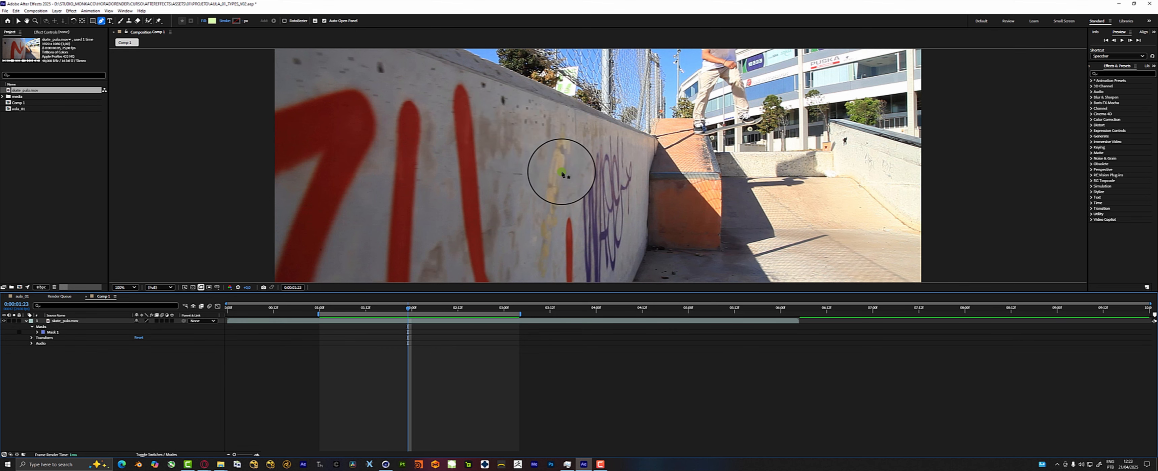
# Try drawing a freeform six-point shape across the wall with the Pen tool and delete its shape layer.
pyautogui.click(563, 175)
pyautogui.click(620, 143)
pyautogui.click(623, 207)
pyautogui.click(543, 135)
pyautogui.click(652, 167)
pyautogui.click(514, 207)
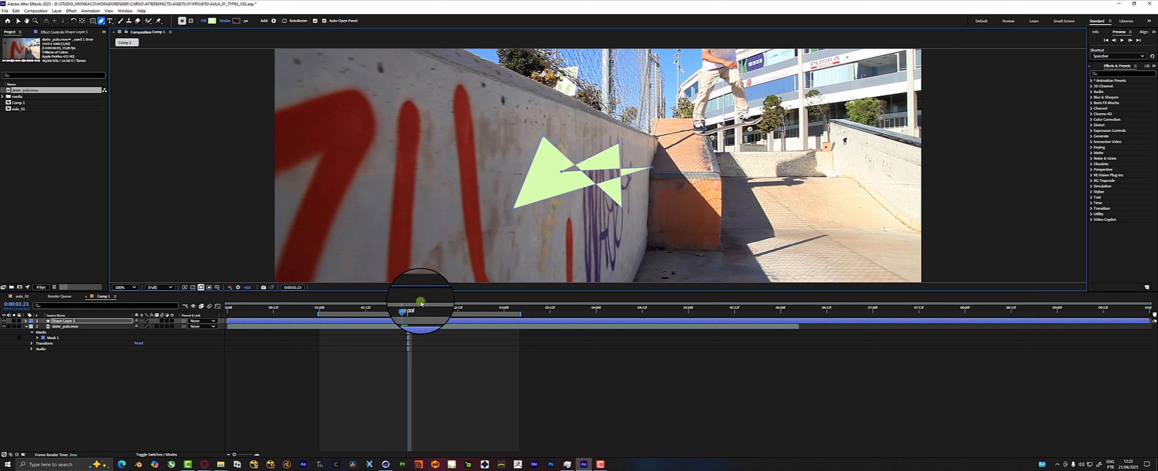
pyautogui.click(258, 320)
pyautogui.press('Delete')
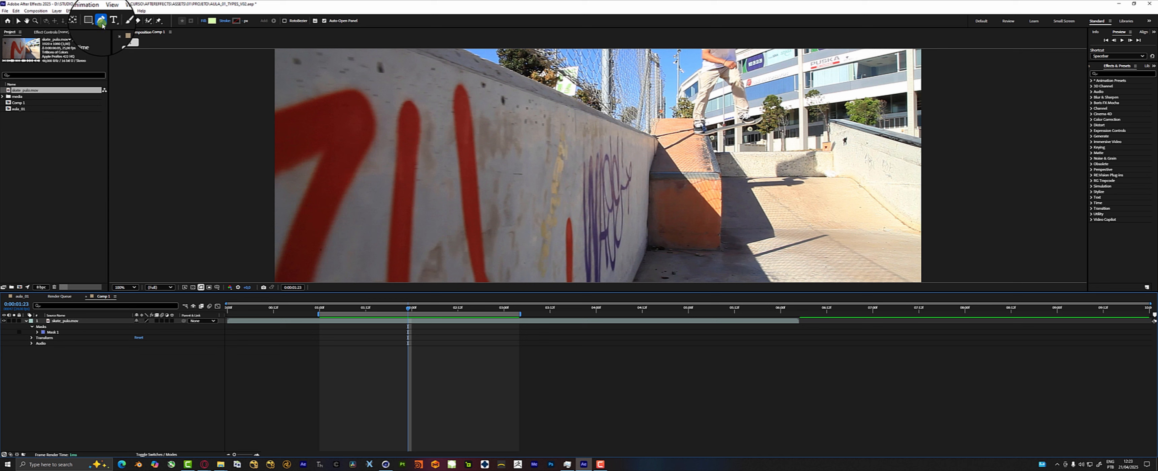
# Add the text "Skate" over the wall near the purple graffiti with the Type tool.
pyautogui.click(102, 20)
pyautogui.click(103, 22)
pyautogui.click(110, 21)
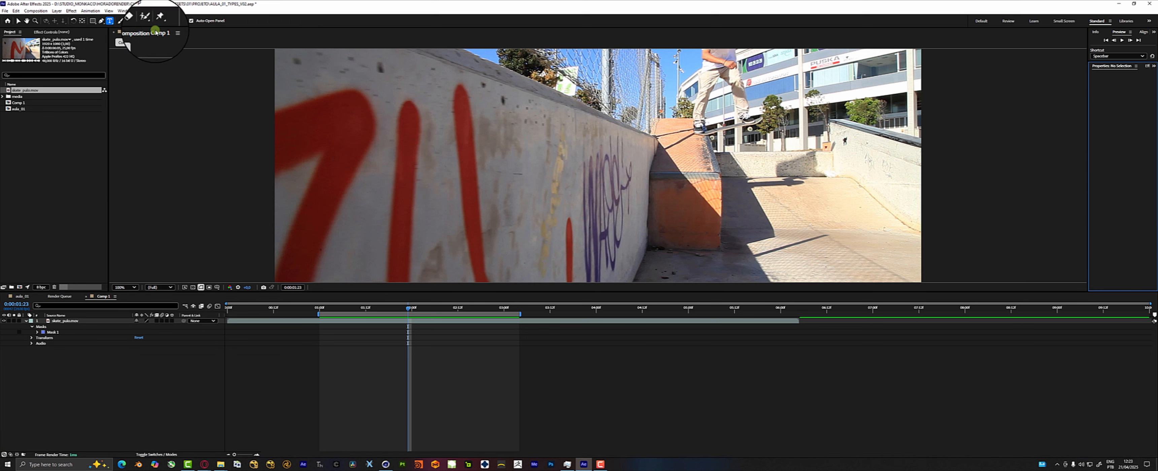
pyautogui.click(601, 157)
pyautogui.write('Skate')
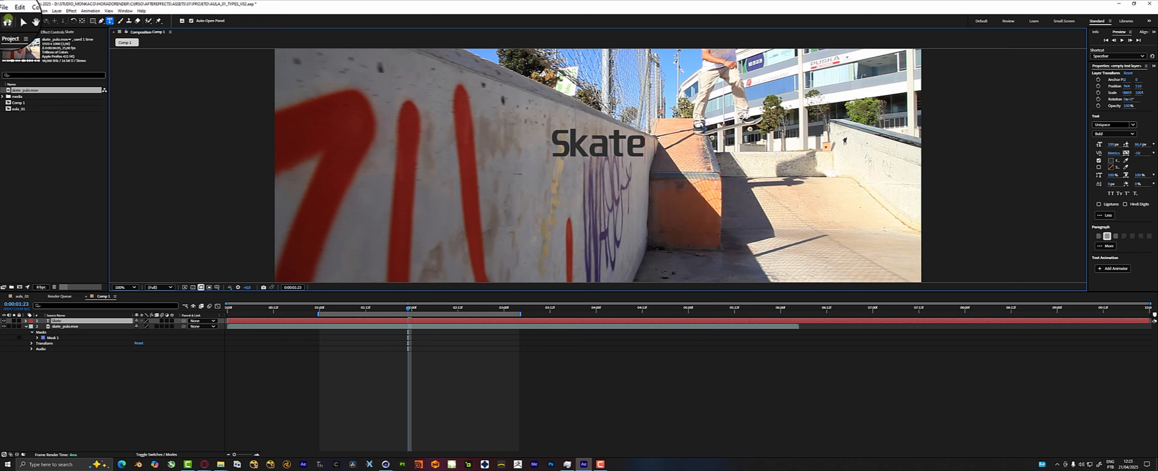
# Show and close the Home screen, and move the "Skate" text onto the concrete floor beside the orange ramp.
pyautogui.click(8, 20)
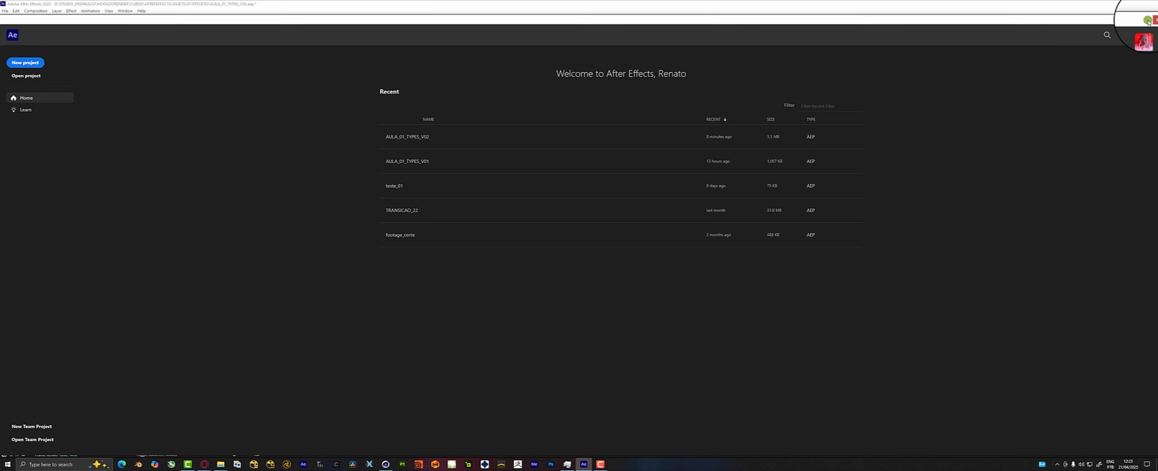
pyautogui.click(1154, 20)
pyautogui.click(18, 20)
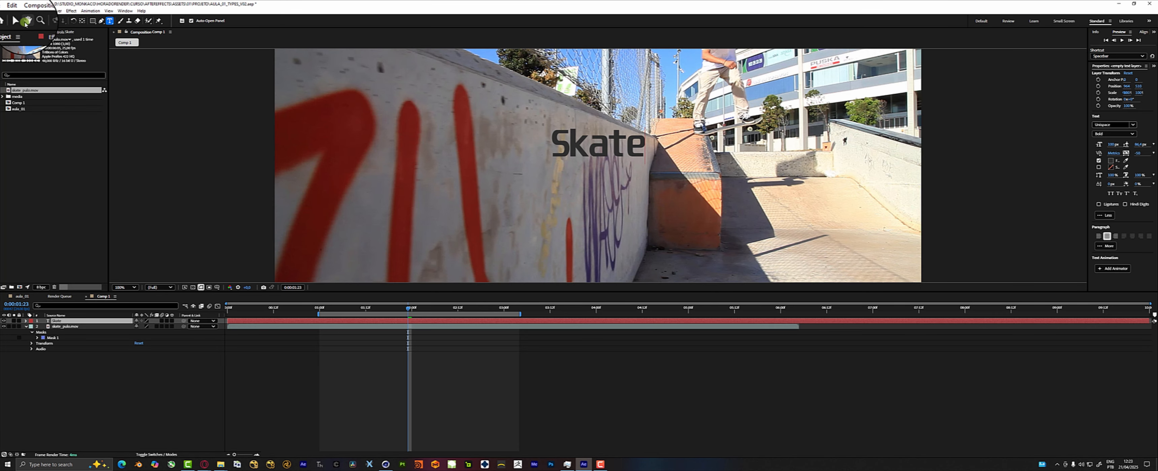
pyautogui.moveTo(588, 144); pyautogui.dragTo(766, 184)
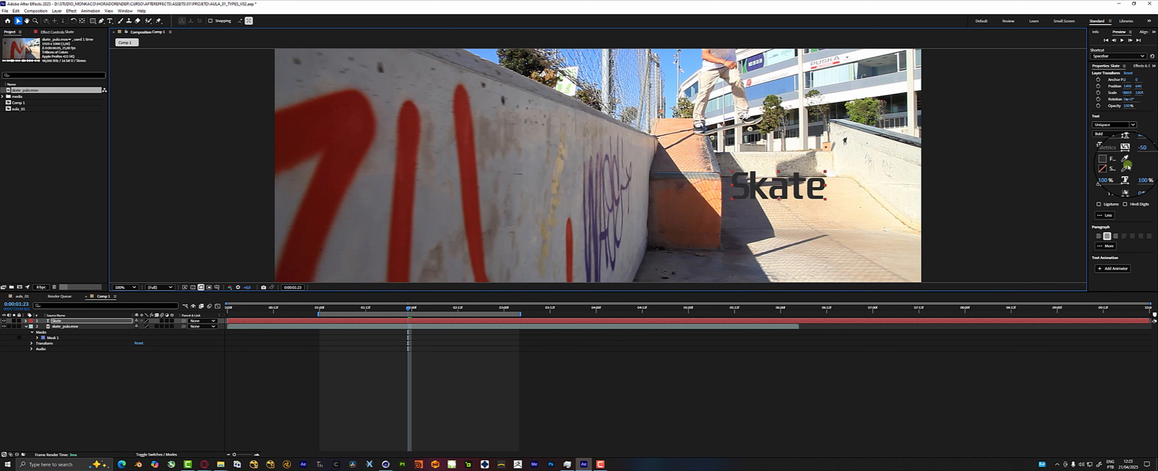
# Change the fill colour of the "Skate" text to a bright blue.
pyautogui.click(1110, 161)
pyautogui.click(1111, 164)
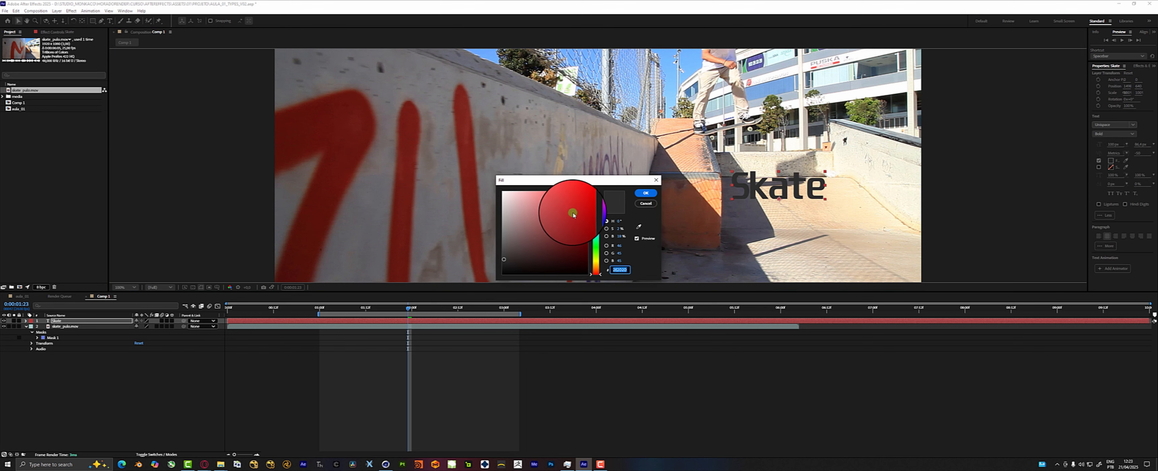
pyautogui.click(590, 192)
pyautogui.moveTo(595, 254); pyautogui.dragTo(593, 228)
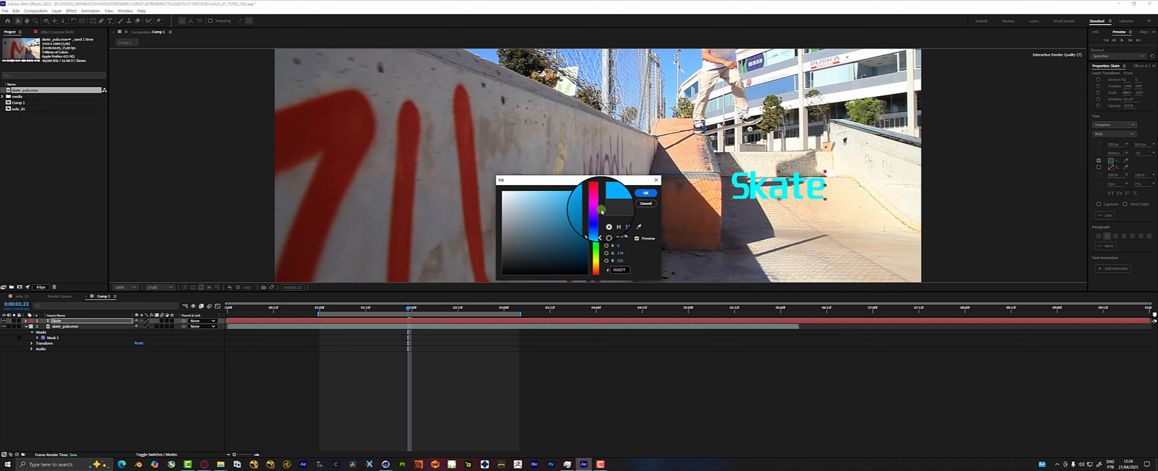
pyautogui.click(647, 192)
# Move the "Skate" text onto the graffiti wall, make its layer 3D and rotate it around Y to follow the wall's perspective.
pyautogui.moveTo(818, 193); pyautogui.dragTo(525, 160)
pyautogui.click(172, 321)
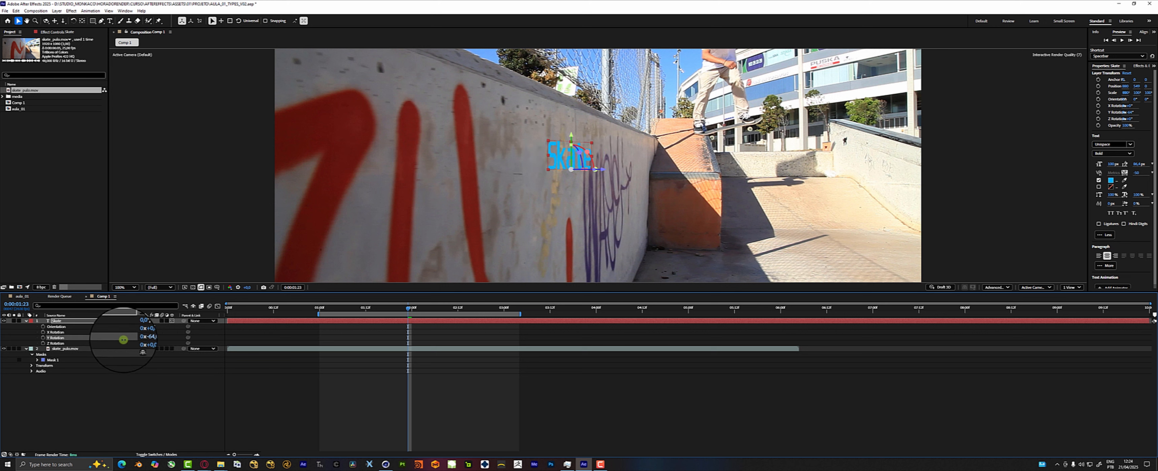
pyautogui.moveTo(123, 341); pyautogui.dragTo(124, 340)
pyautogui.click(384, 381)
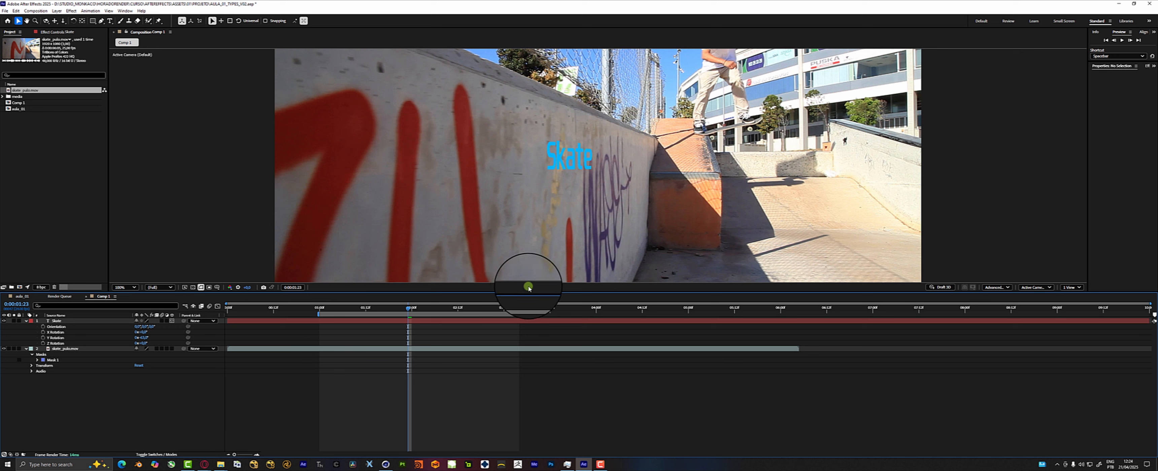
# Delete the "Skate" text layer.
pyautogui.click(422, 324)
pyautogui.press('Delete')
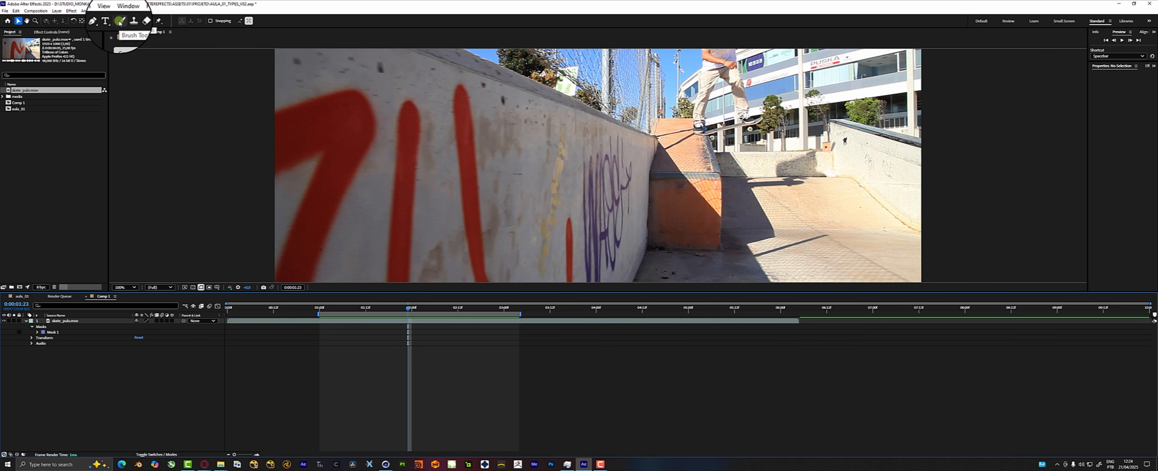
# Open the skate clip in a widened Layer view and paint freehand red strokes over the orange ramp with the Brush tool.
pyautogui.click(283, 321)
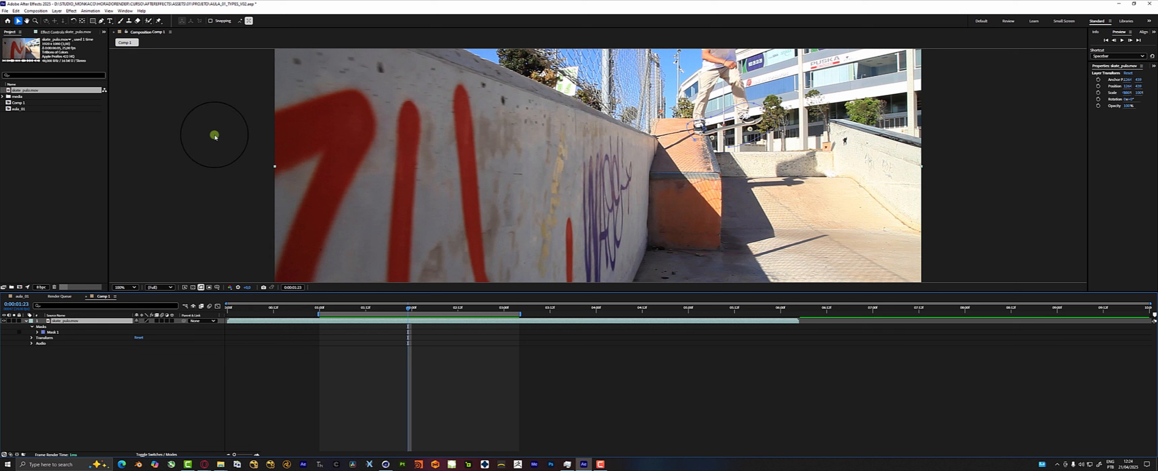
pyautogui.click(119, 23)
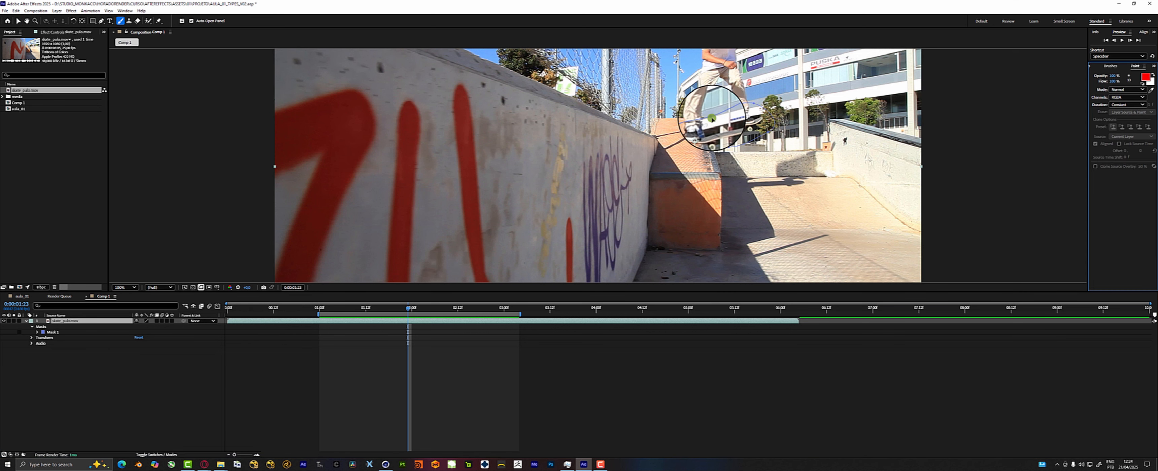
pyautogui.doubleClick(656, 143)
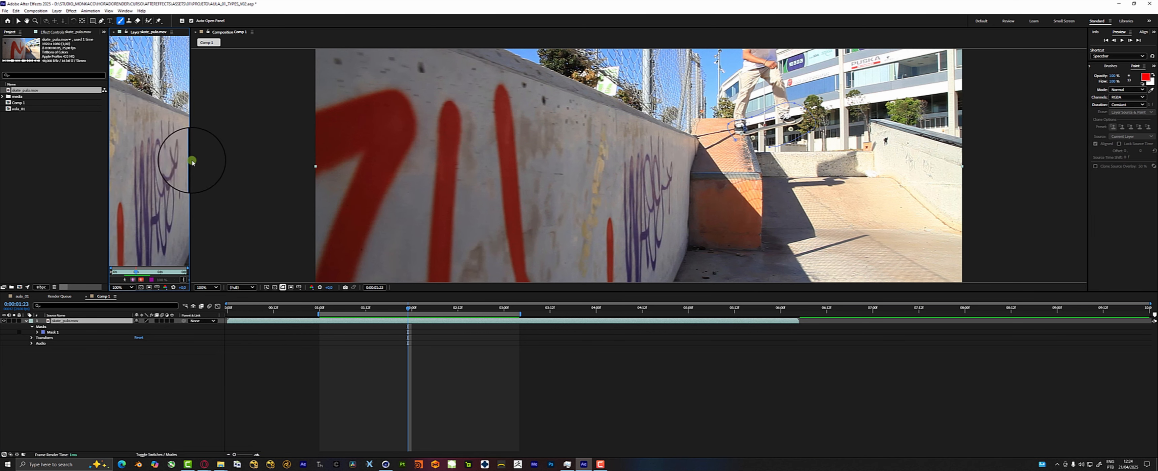
pyautogui.moveTo(188, 160); pyautogui.dragTo(459, 163)
pyautogui.moveTo(385, 67)
pyautogui.mouseDown()
pyautogui.moveTo(389, 147)
pyautogui.moveTo(298, 151)
pyautogui.moveTo(370, 184)
pyautogui.moveTo(382, 216)
pyautogui.moveTo(435, 188)
pyautogui.moveTo(429, 143)
pyautogui.mouseUp()
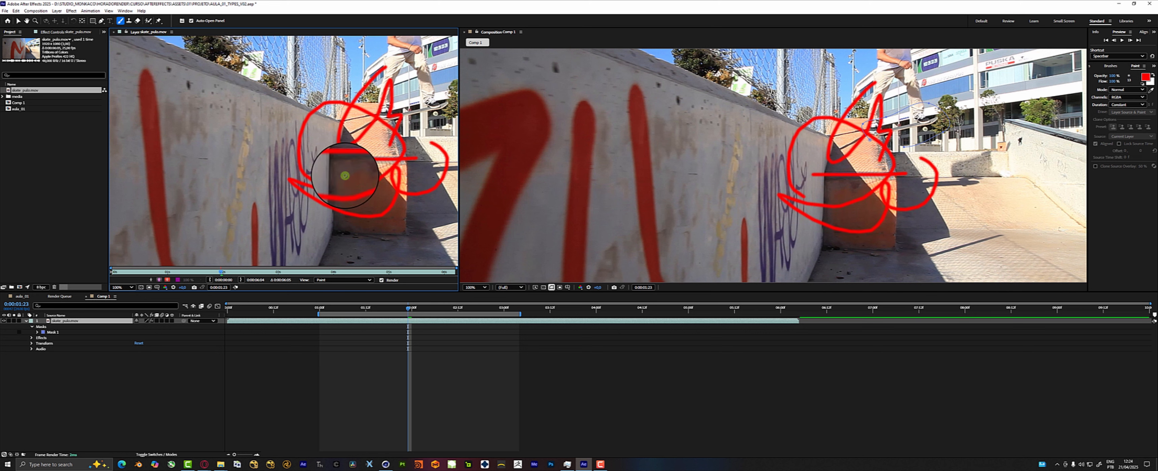
# Remove the leftover pen mask and the red paint strokes from the skate clip.
pyautogui.click(52, 332)
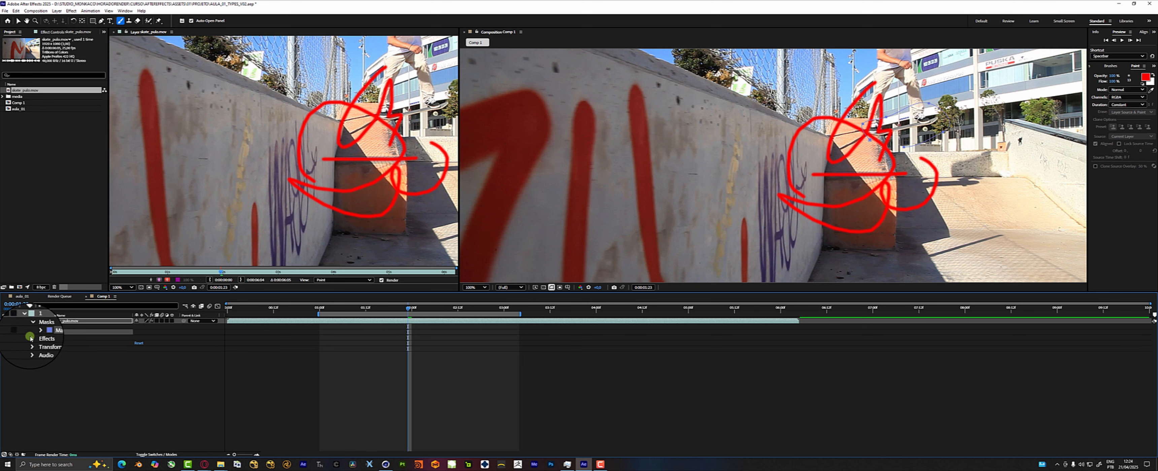
pyautogui.press('Delete')
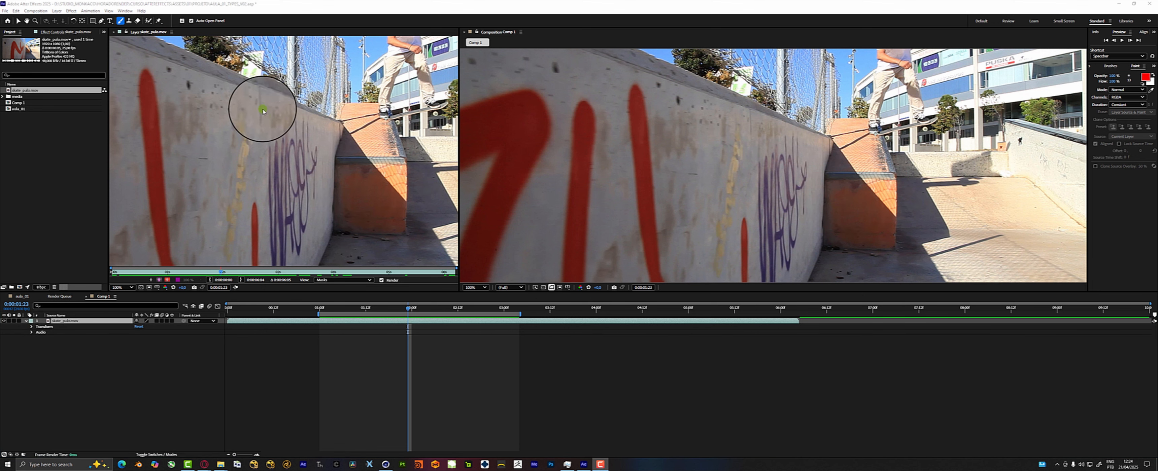
# Clone parts of the orange ramp over the skater in the Layer view with the Clone Stamp tool.
pyautogui.click(129, 21)
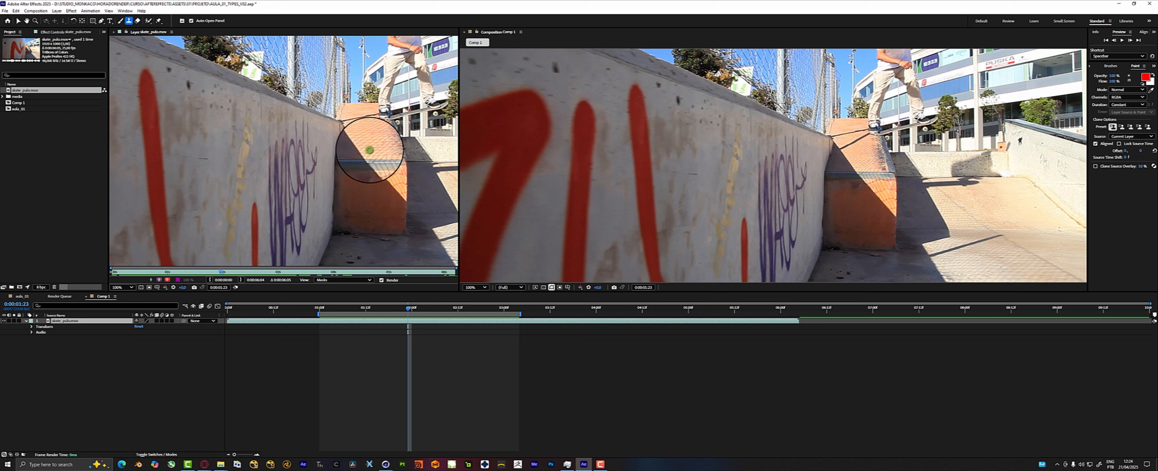
pyautogui.keyDown('alt'); pyautogui.click(381, 125); pyautogui.keyUp('alt')
pyautogui.moveTo(364, 149)
pyautogui.mouseDown()
pyautogui.moveTo(388, 107)
pyautogui.moveTo(380, 118)
pyautogui.moveTo(430, 105)
pyautogui.mouseUp()
pyautogui.keyDown('alt'); pyautogui.click(373, 128); pyautogui.keyUp('alt')
pyautogui.moveTo(387, 106)
pyautogui.mouseDown()
pyautogui.moveTo(391, 77)
pyautogui.moveTo(366, 118)
pyautogui.mouseUp()
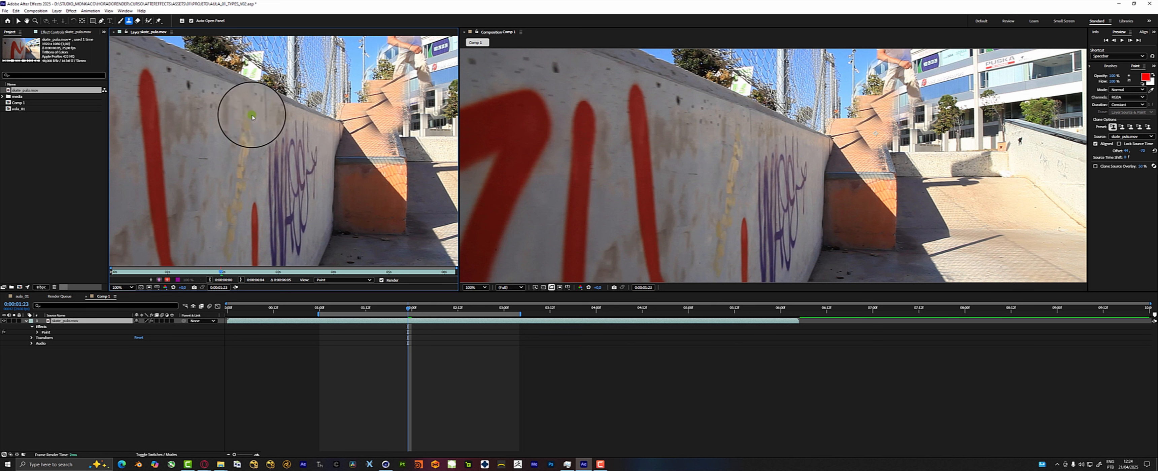
# Erase a freehand scribble through the footage above the orange ramp with the Eraser tool.
pyautogui.click(137, 20)
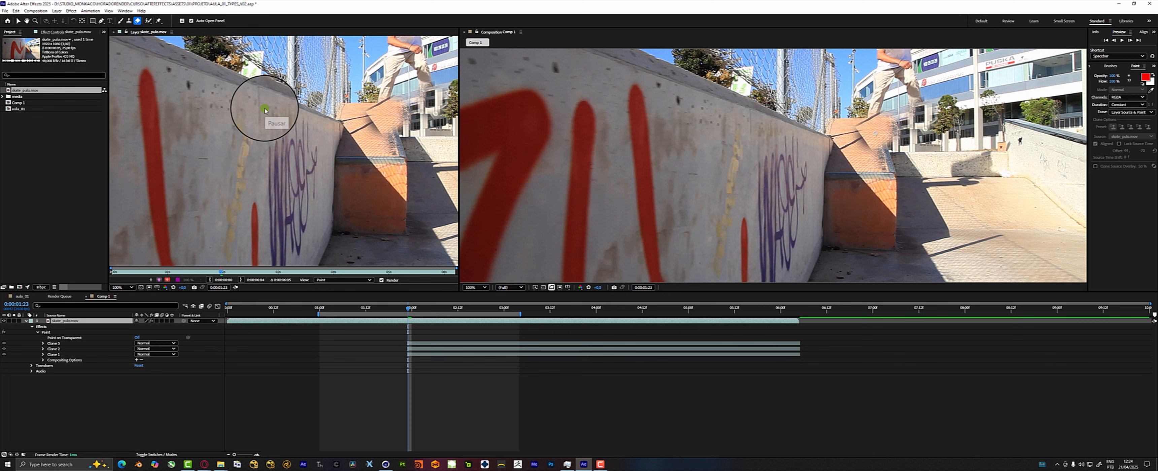
pyautogui.moveTo(385, 73); pyautogui.dragTo(406, 97)
pyautogui.moveTo(401, 45)
pyautogui.mouseDown()
pyautogui.moveTo(401, 69)
pyautogui.moveTo(377, 90)
pyautogui.mouseUp()
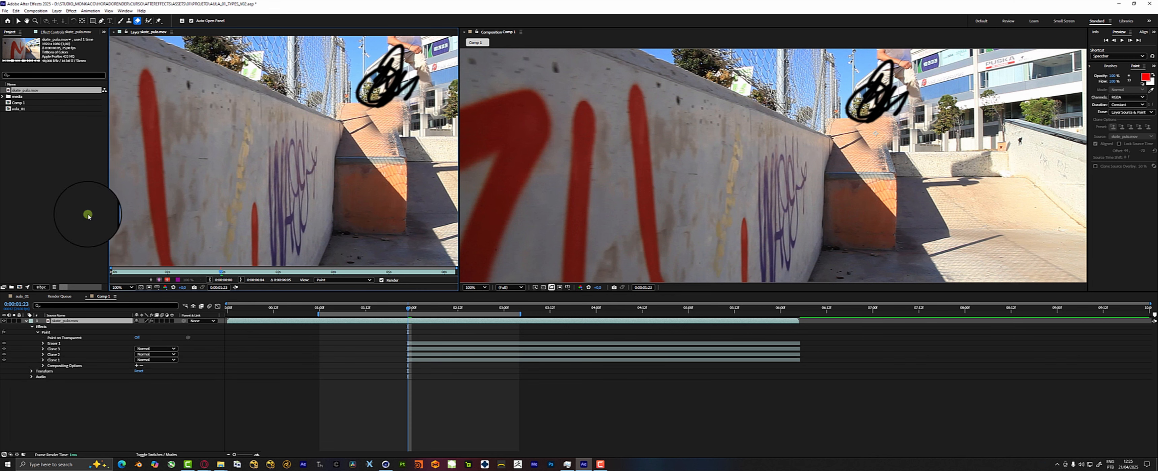
# Remove the clone and eraser strokes and any leftover effects from the skate clip.
pyautogui.click(149, 20)
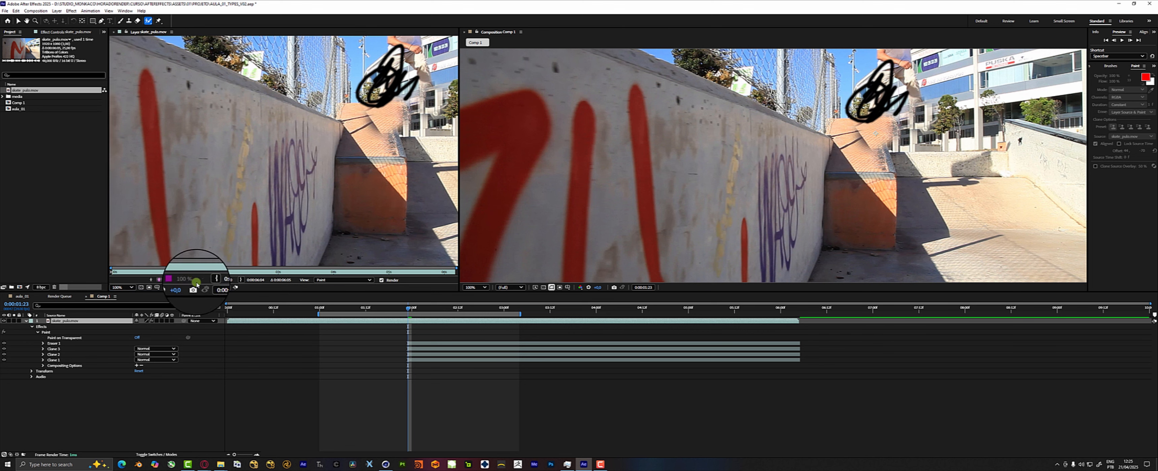
pyautogui.click(67, 350)
pyautogui.click(57, 344)
pyautogui.keyDown('shift'); pyautogui.click(59, 359); pyautogui.keyUp('shift')
pyautogui.press('Delete')
pyautogui.moveTo(407, 40)
pyautogui.mouseDown()
pyautogui.moveTo(385, 106)
pyautogui.moveTo(392, 58)
pyautogui.mouseUp()
pyautogui.click(16, 45)
pyautogui.press('Delete')
pyautogui.click(31, 46)
pyautogui.press('Delete')
# Try Roto Brush strokes over the skater's leg and torso in the Layer view, and undo them.
pyautogui.moveTo(387, 110); pyautogui.dragTo(390, 52)
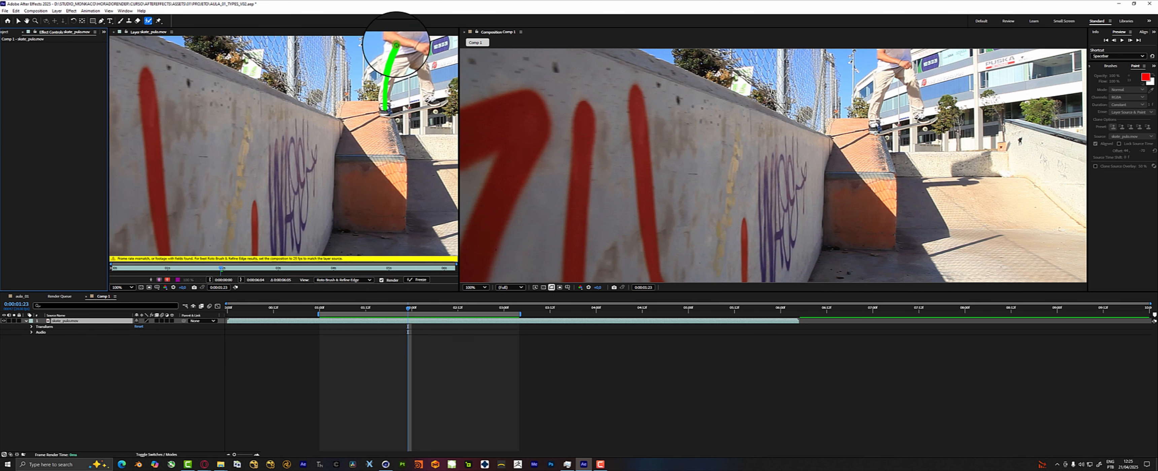
pyautogui.scroll(-2, 383, 77)
pyautogui.moveTo(355, 130); pyautogui.dragTo(296, 175)
pyautogui.scroll(2, 313, 155)
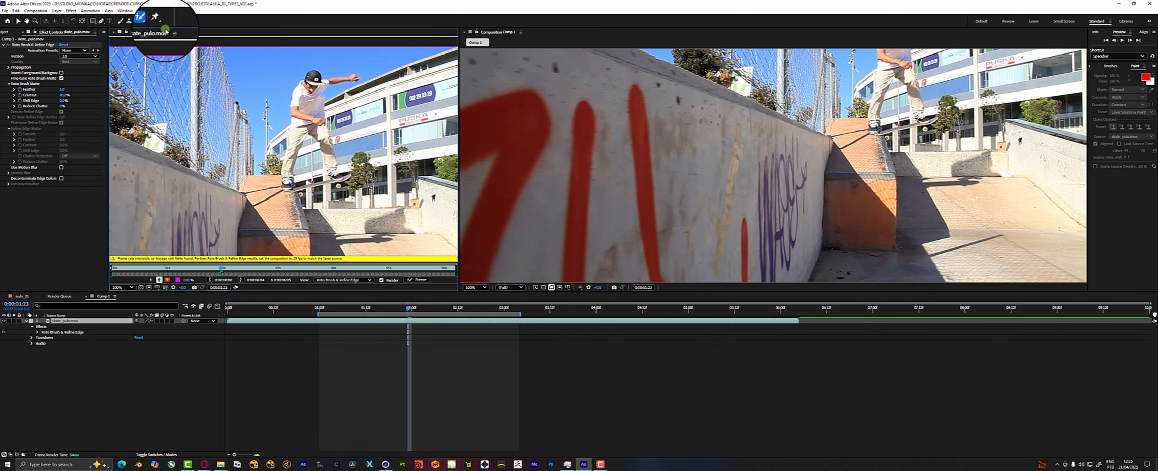
pyautogui.click(148, 20)
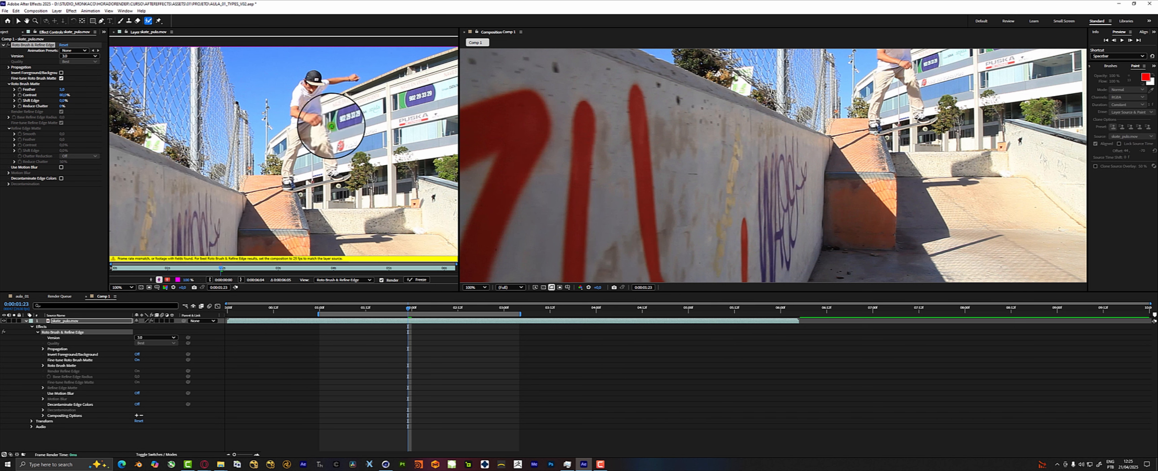
pyautogui.hotkey('ctrl', 'z')
pyautogui.moveTo(308, 82); pyautogui.dragTo(314, 96)
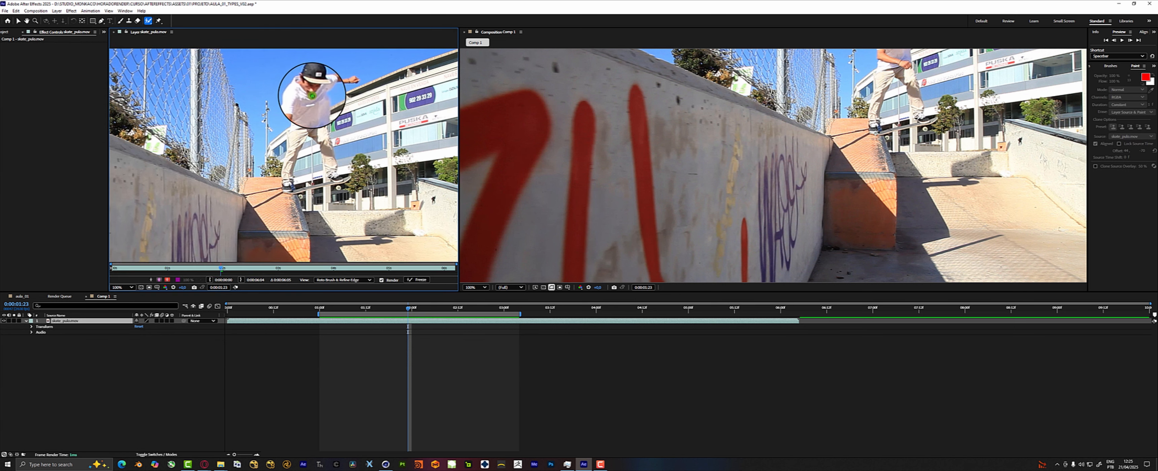
pyautogui.hotkey('ctrl', 'z')
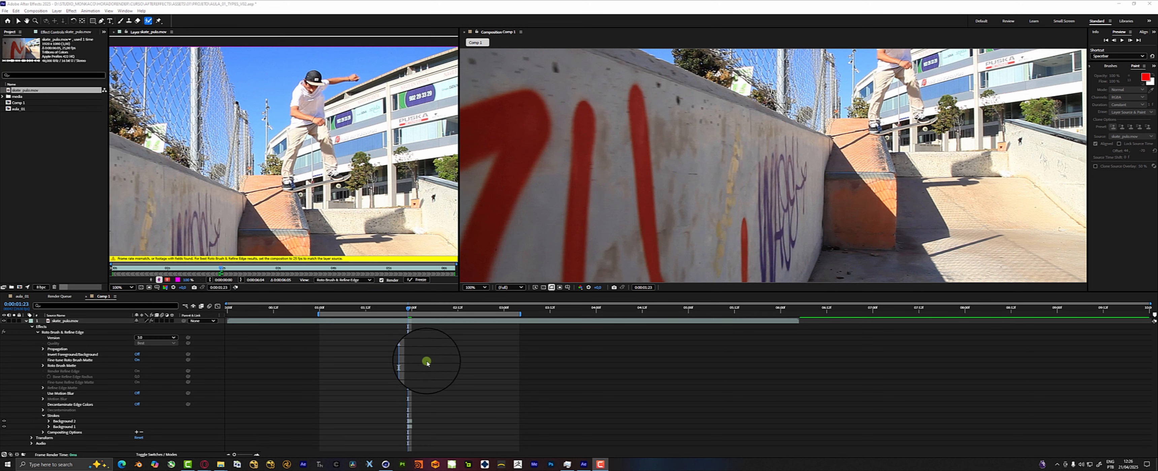
# Set the frame rate of Comp 1 to 25 frames per second.
pyautogui.moveTo(412, 314); pyautogui.dragTo(408, 311)
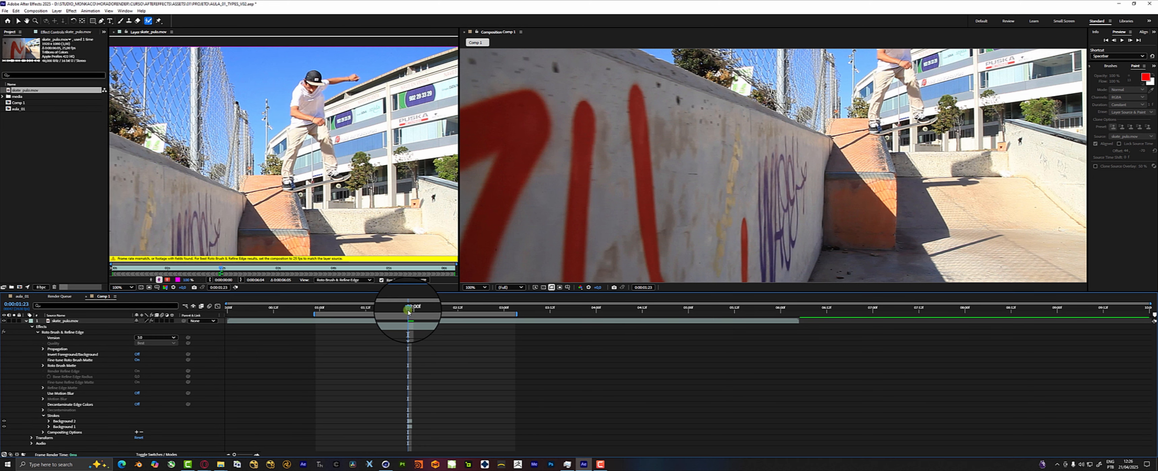
pyautogui.hotkey('ctrl', 'z')
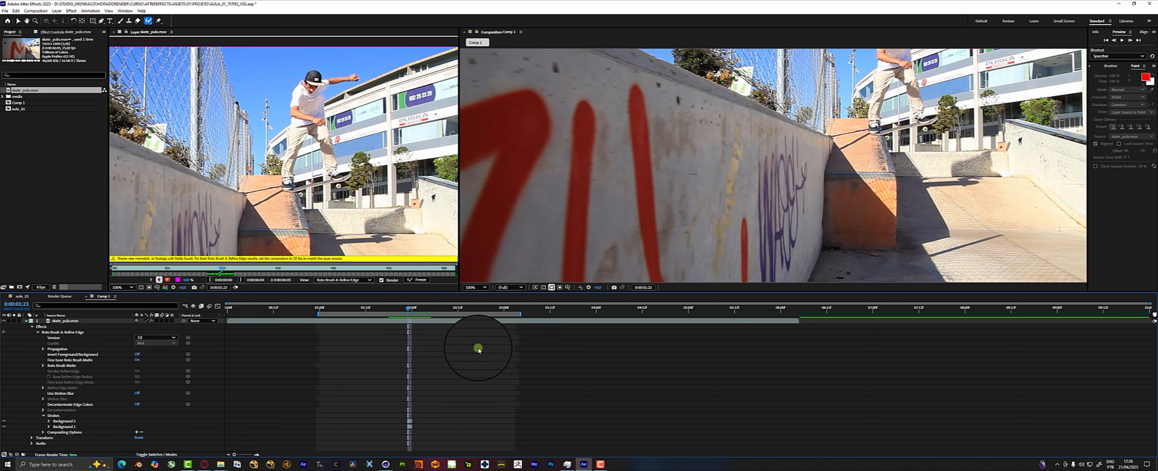
pyautogui.hotkey('ctrl', 'k')
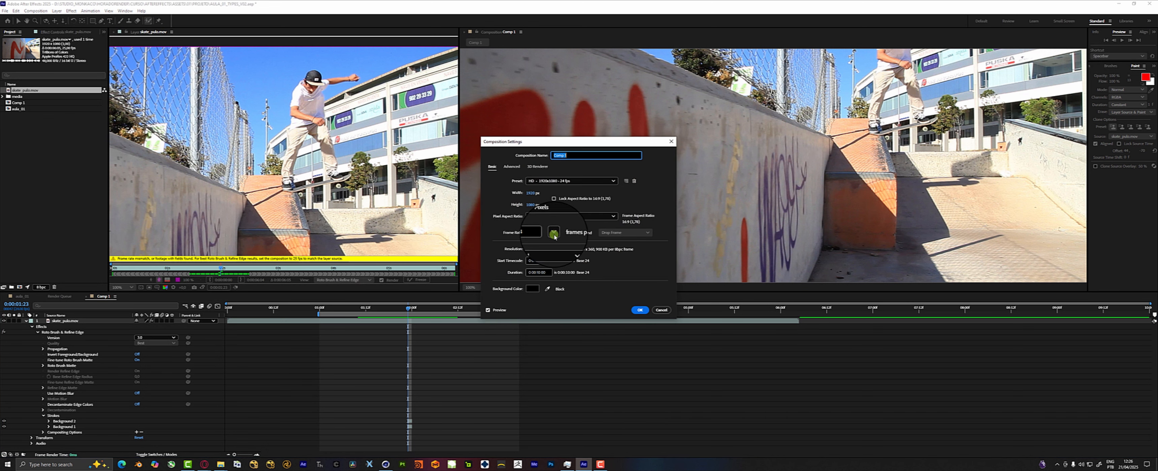
pyautogui.click(566, 282)
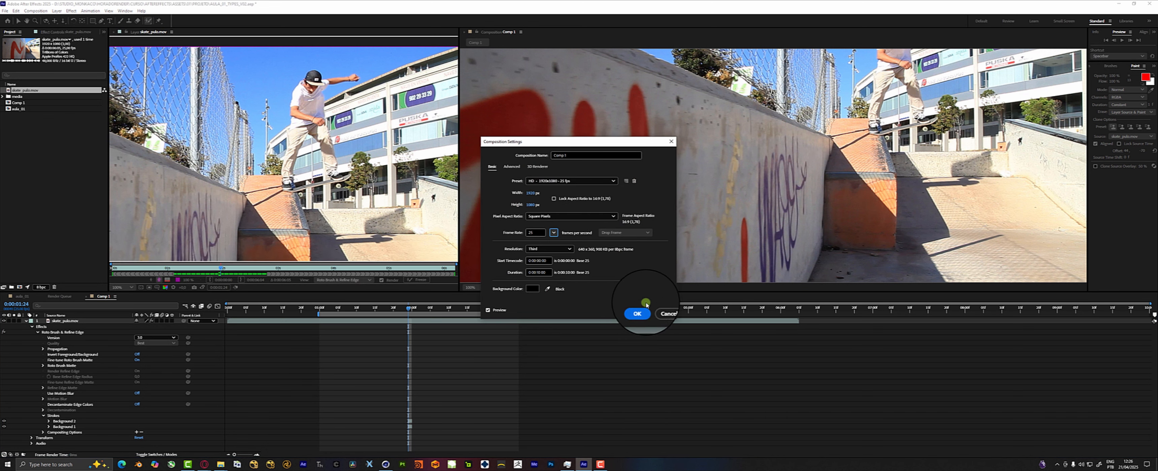
pyautogui.click(640, 310)
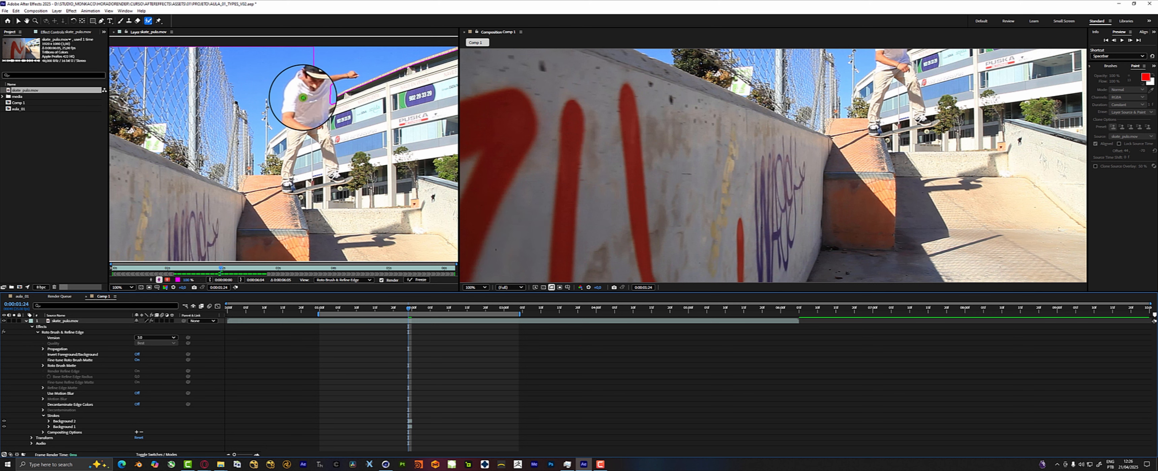
# Remove the Roto Brush & Refine Edge effect and its background strokes from the skate clip.
pyautogui.moveTo(206, 71); pyautogui.dragTo(387, 58)
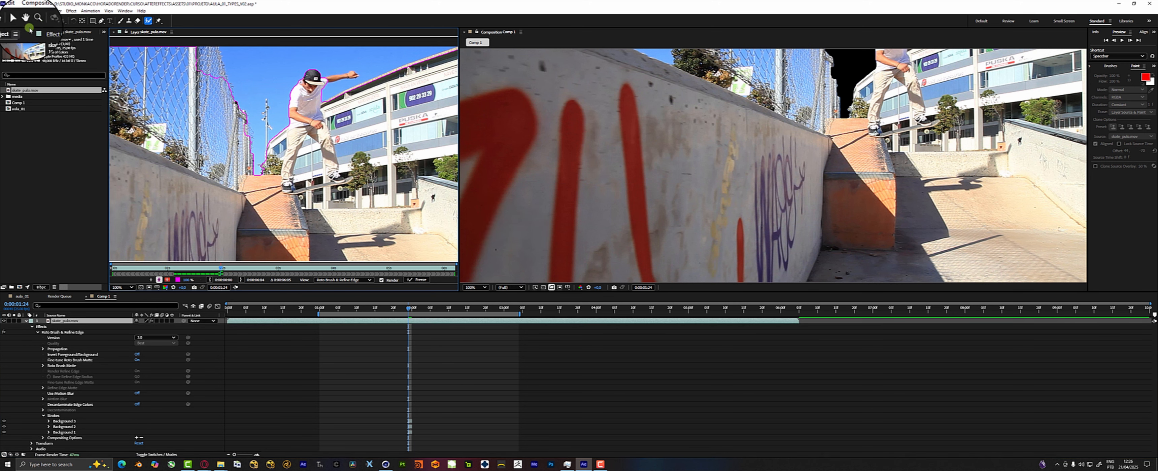
pyautogui.click(63, 32)
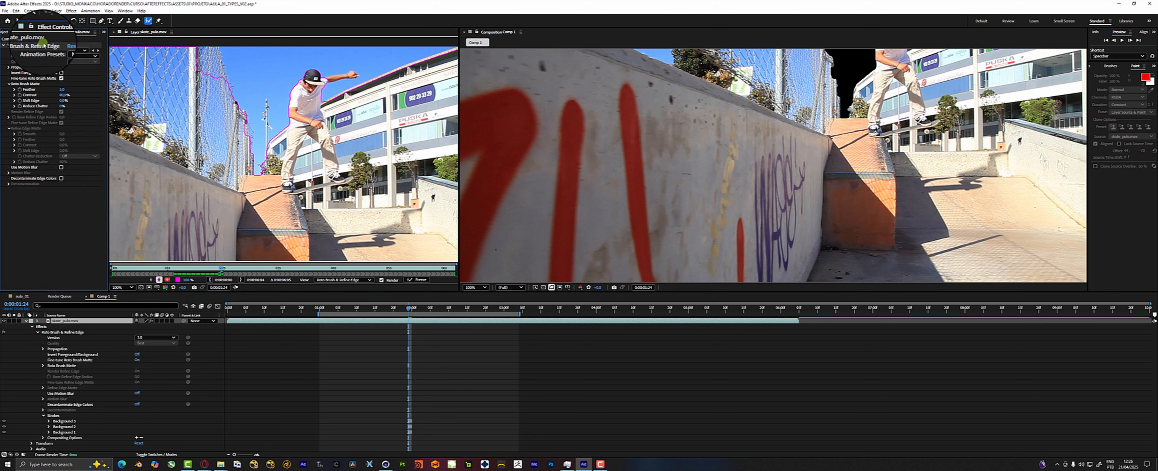
pyautogui.press('Delete')
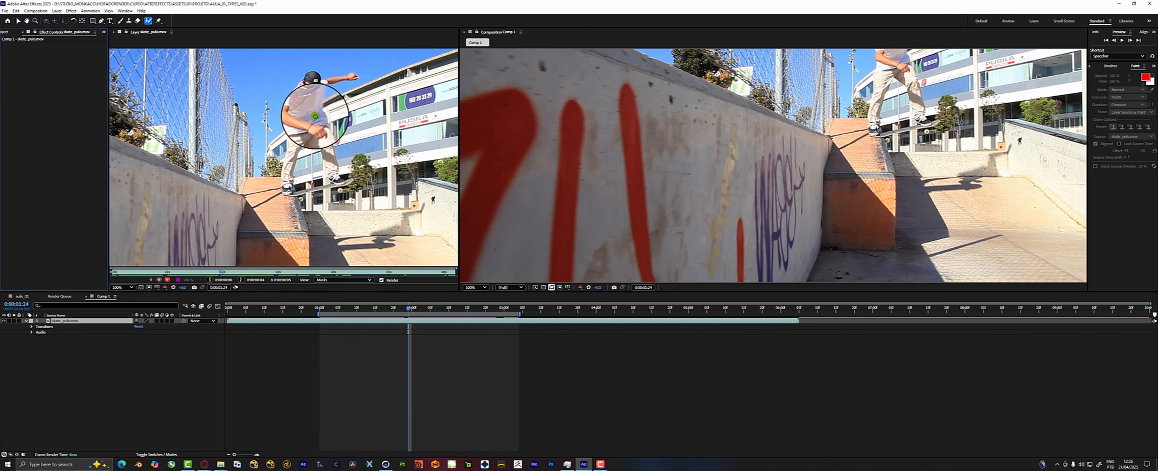
# Isolate the skater with Roto Brush strokes over the body and legs, excluding the background beside the back leg.
pyautogui.moveTo(295, 141); pyautogui.dragTo(315, 67)
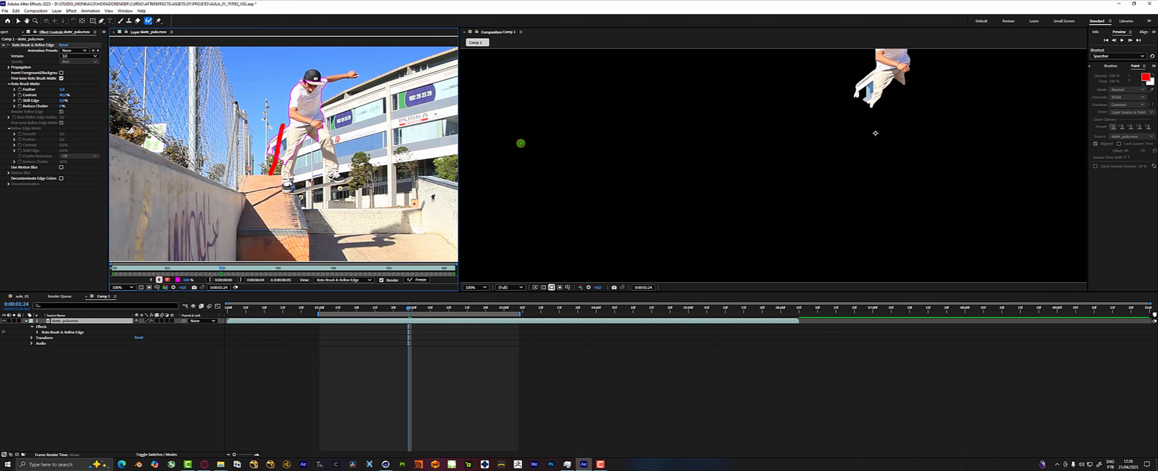
pyautogui.scroll(-2, 608, 160)
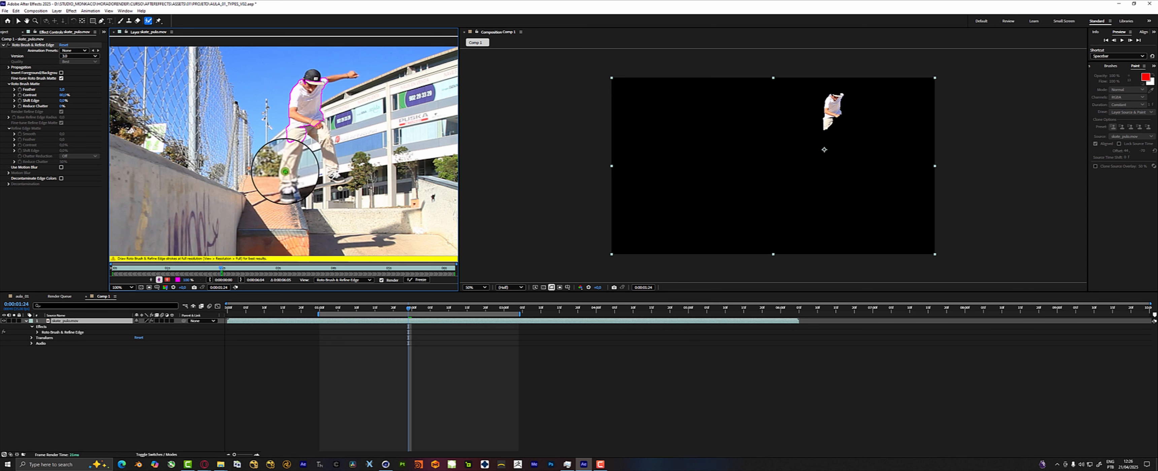
pyautogui.moveTo(293, 147)
pyautogui.mouseDown()
pyautogui.moveTo(290, 189)
pyautogui.moveTo(302, 139)
pyautogui.moveTo(276, 173)
pyautogui.mouseUp()
pyautogui.moveTo(284, 134)
pyautogui.mouseDown()
pyautogui.moveTo(320, 127)
pyautogui.moveTo(333, 176)
pyautogui.moveTo(322, 184)
pyautogui.mouseUp()
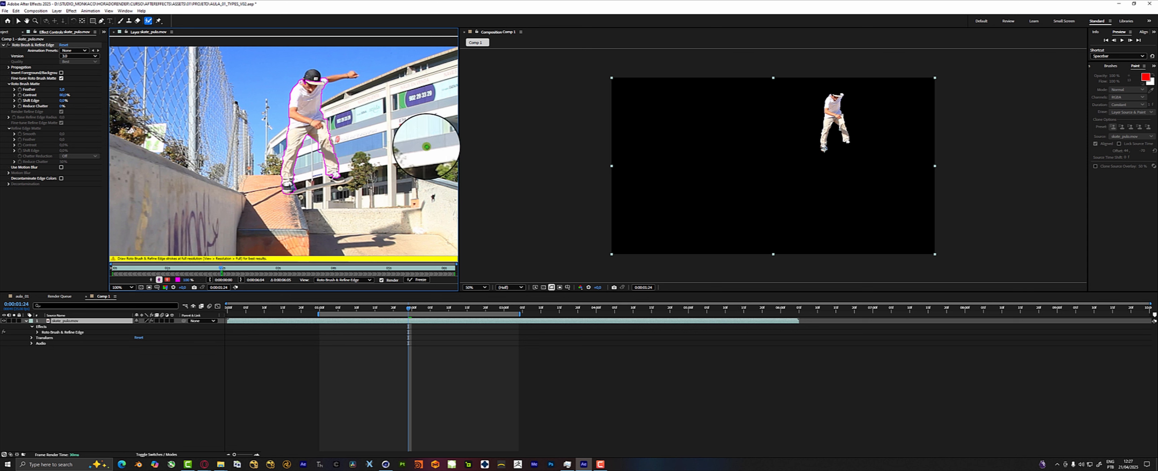
# Raise the Feather of the skater's Roto Brush matte and set its Shift Edge to a negative value.
pyautogui.scroll(1, 848, 101)
pyautogui.moveTo(762, 150); pyautogui.dragTo(684, 205)
pyautogui.click(62, 90)
pyautogui.moveTo(63, 101); pyautogui.dragTo(70, 96)
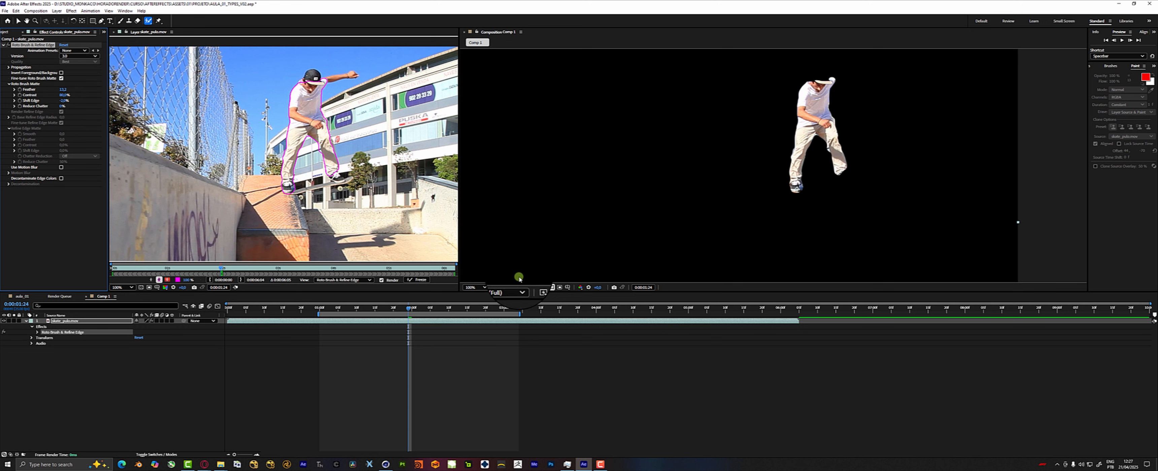
# Check the matte on earlier frames, and at 0:00:01:22 add the skater's head, outstretched arm and feet to the Roto Brush selection.
pyautogui.click(406, 308)
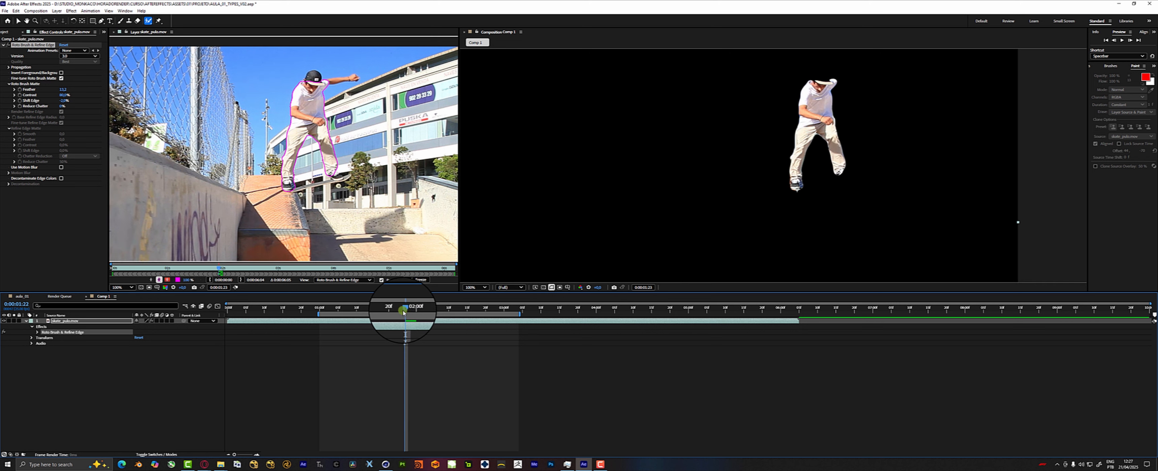
pyautogui.click(397, 311)
pyautogui.click(394, 311)
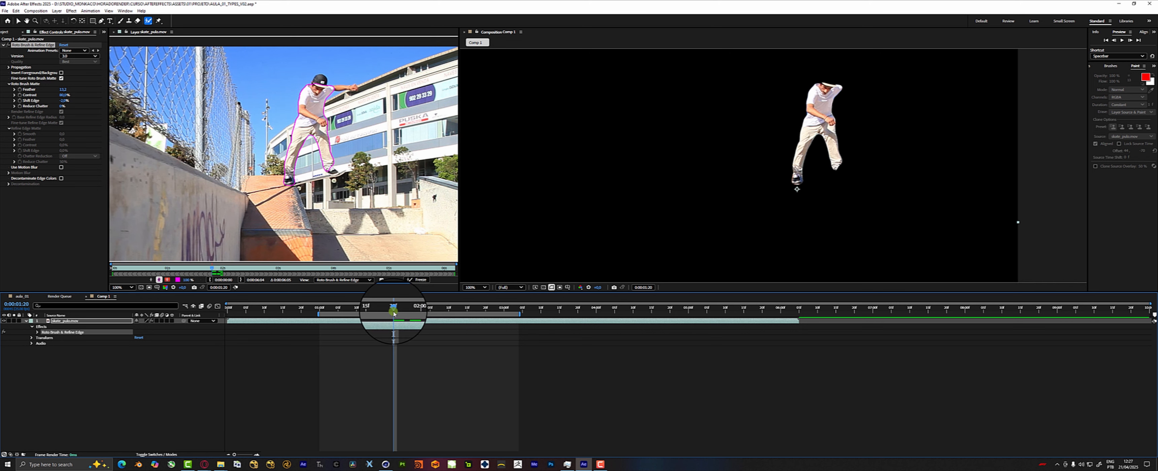
pyautogui.click(386, 311)
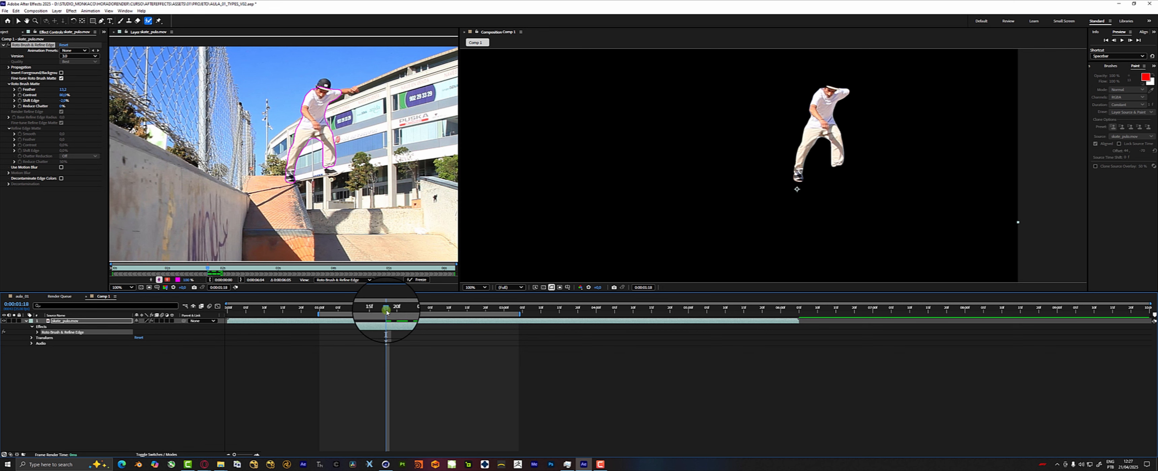
pyautogui.moveTo(389, 311); pyautogui.dragTo(401, 309)
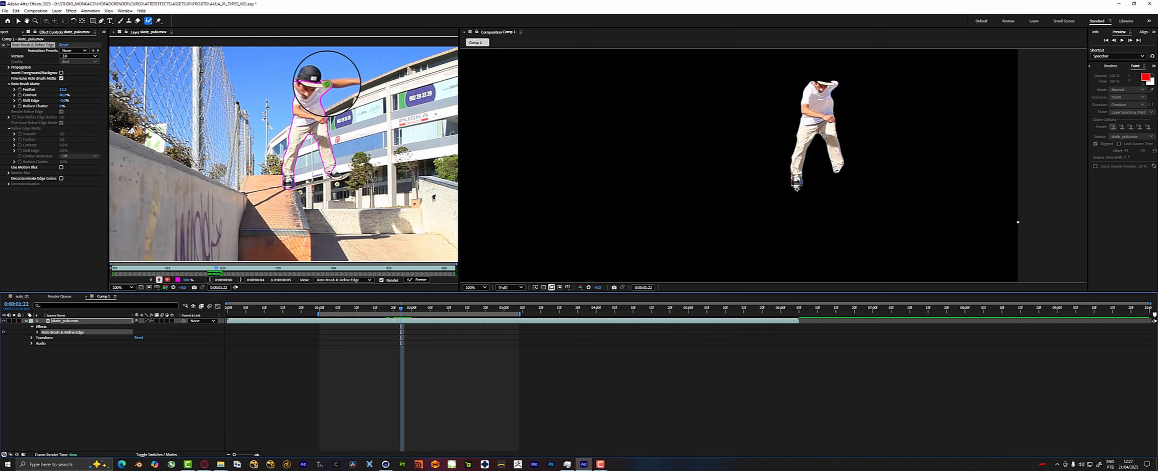
pyautogui.moveTo(326, 83)
pyautogui.mouseDown()
pyautogui.moveTo(356, 81)
pyautogui.moveTo(311, 75)
pyautogui.mouseUp()
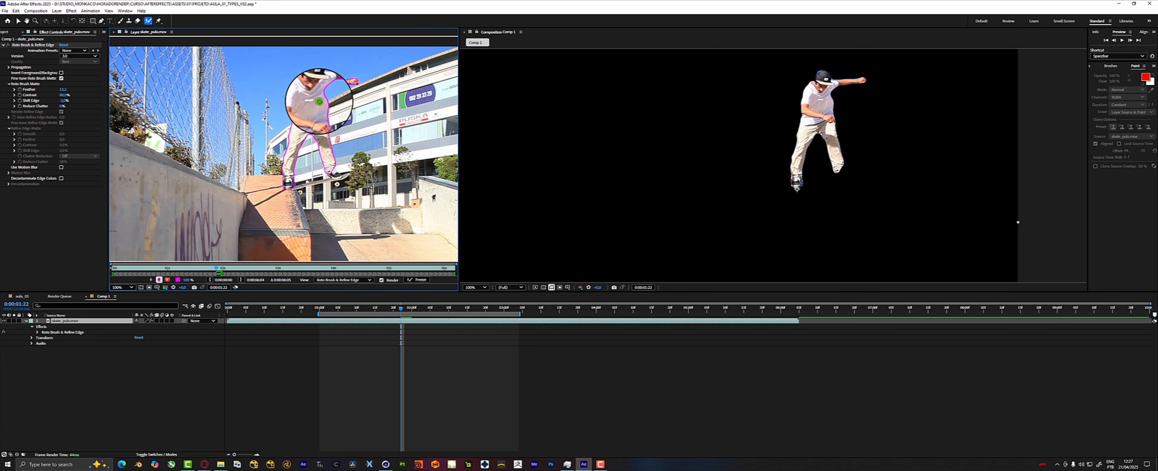
pyautogui.moveTo(337, 174); pyautogui.dragTo(289, 188)
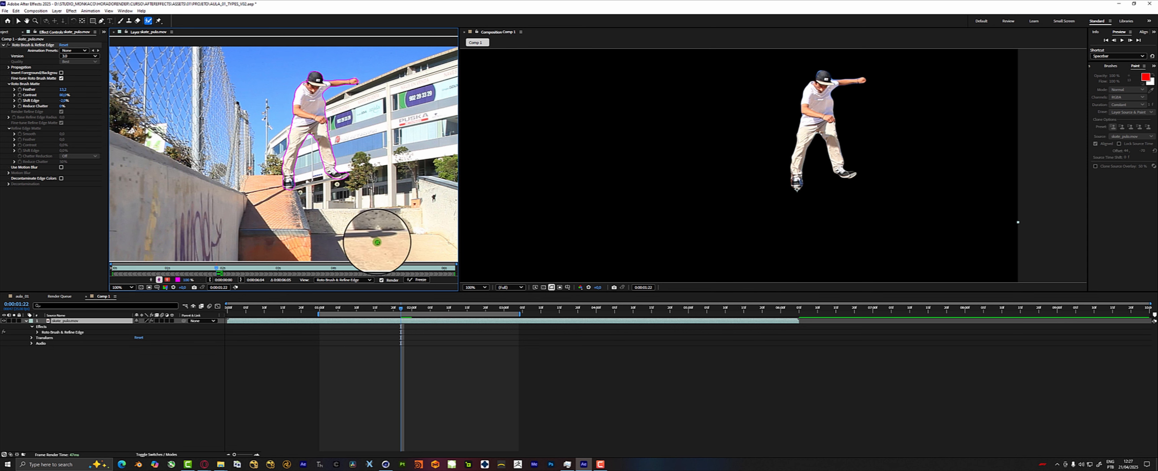
# Freeze the skate clip on the frame at 0:00:01:22.
pyautogui.rightClick(404, 321)
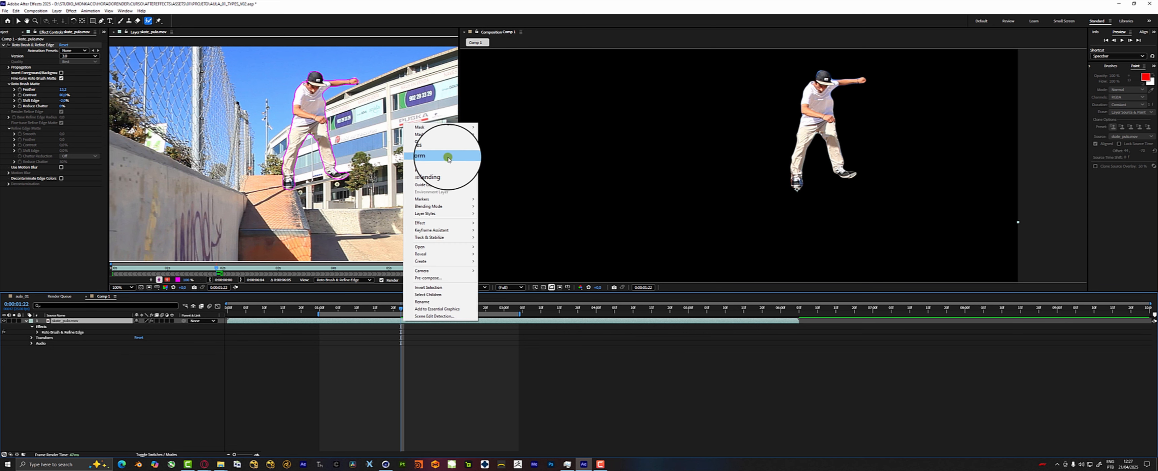
pyautogui.moveTo(452, 160)
pyautogui.click(518, 184)
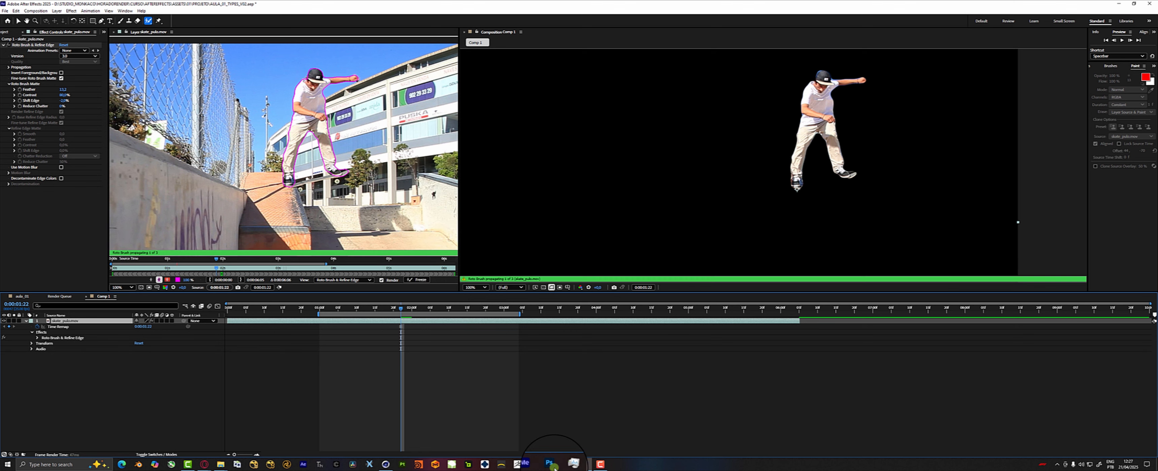
pyautogui.click(528, 415)
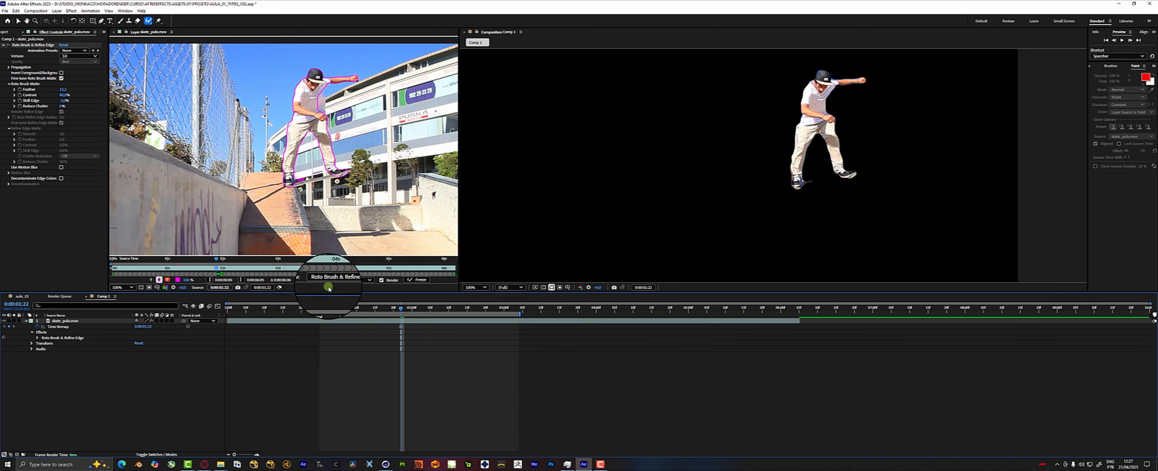
pyautogui.click(384, 320)
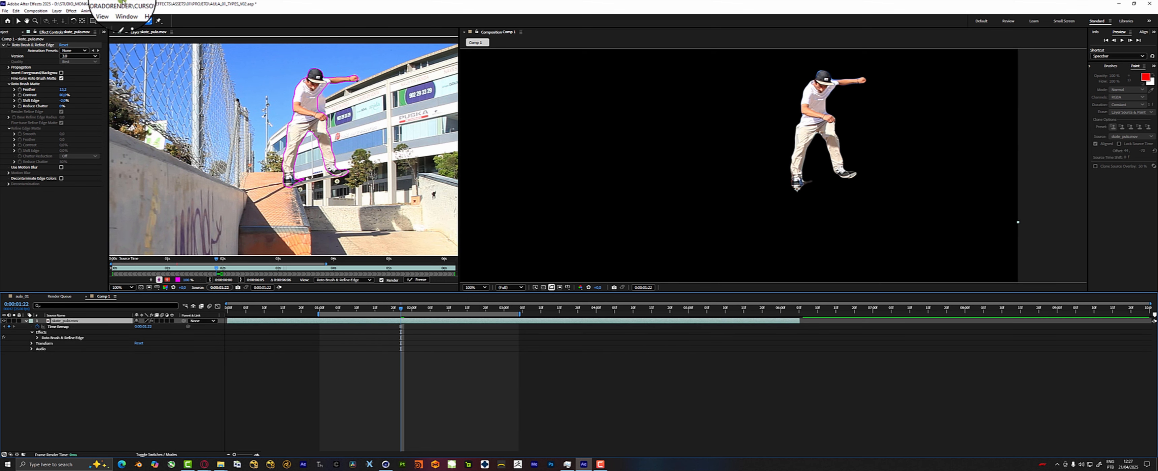
# Place Puppet pins on the cut-out skater's head, outstretched hand, torso and legs in the composition.
pyautogui.click(158, 20)
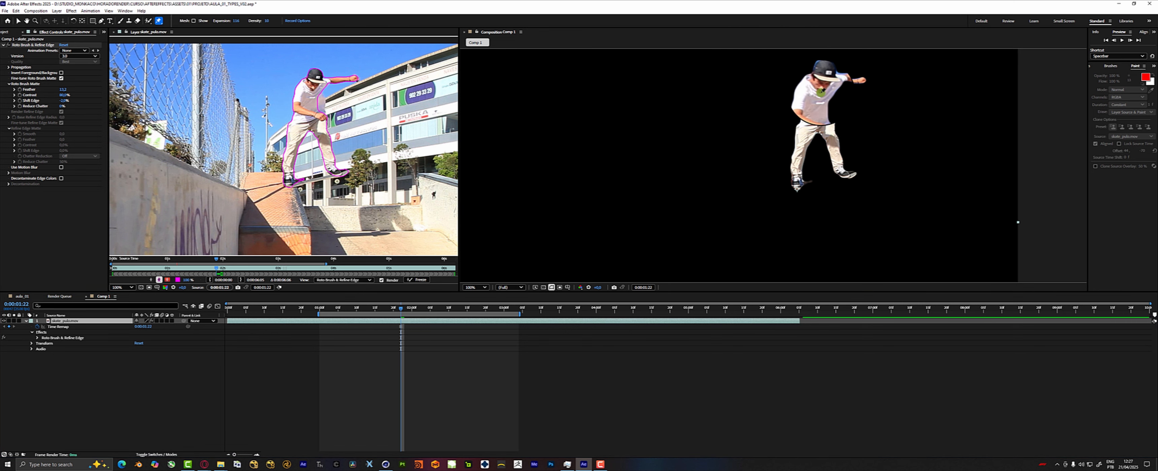
pyautogui.click(817, 84)
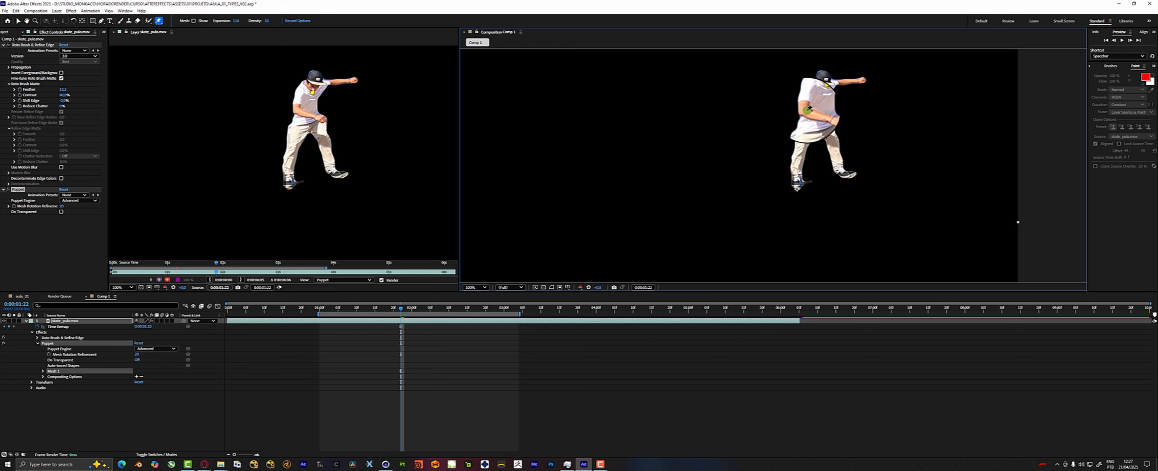
pyautogui.moveTo(842, 156); pyautogui.dragTo(803, 159)
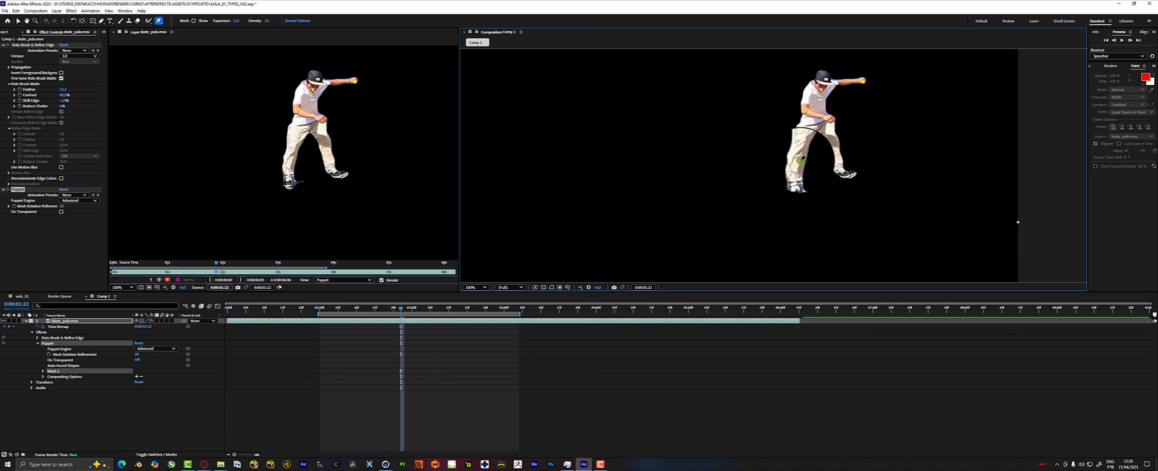
pyautogui.moveTo(823, 126); pyautogui.dragTo(825, 166)
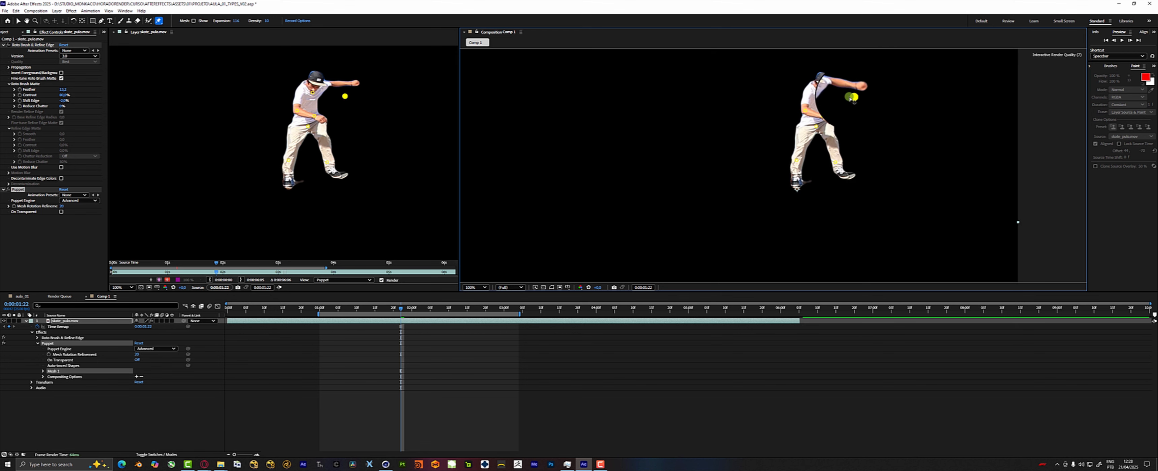
# Pose the skater with the Puppet pins, raising the upper body, stretching one leg straight down and shifting the other leg.
pyautogui.moveTo(857, 74); pyautogui.dragTo(857, 72)
pyautogui.moveTo(820, 92); pyautogui.dragTo(814, 79)
pyautogui.moveTo(836, 163); pyautogui.dragTo(824, 221)
pyautogui.moveTo(802, 165); pyautogui.dragTo(800, 178)
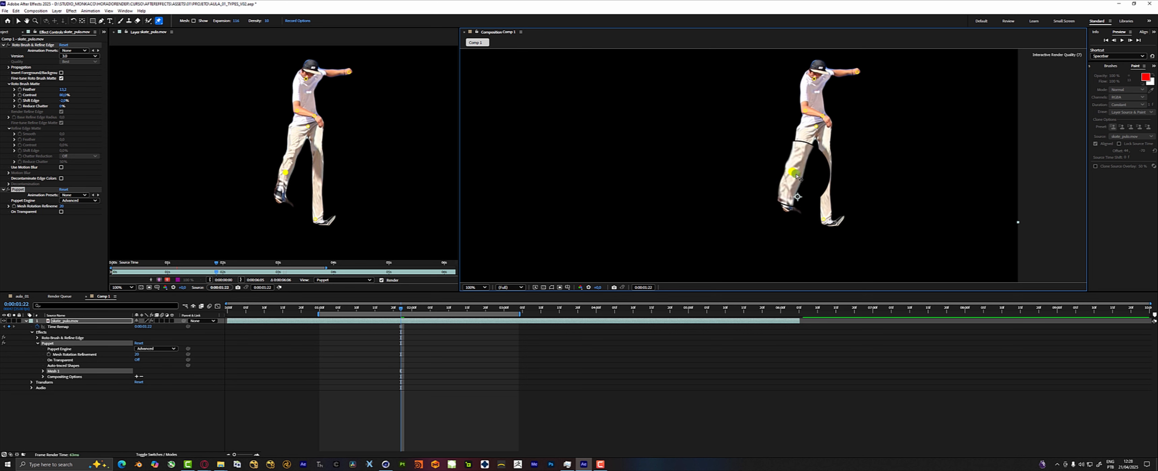
# Animate the skater's leg and hand pins to different positions at an earlier frame, and scrub forward to 0:00:01:23 to check the motion.
pyautogui.moveTo(398, 311); pyautogui.dragTo(385, 311)
pyautogui.moveTo(825, 220); pyautogui.dragTo(828, 159)
pyautogui.moveTo(858, 73); pyautogui.dragTo(782, 70)
pyautogui.moveTo(385, 308)
pyautogui.mouseDown()
pyautogui.moveTo(361, 309)
pyautogui.moveTo(406, 302)
pyautogui.mouseUp()
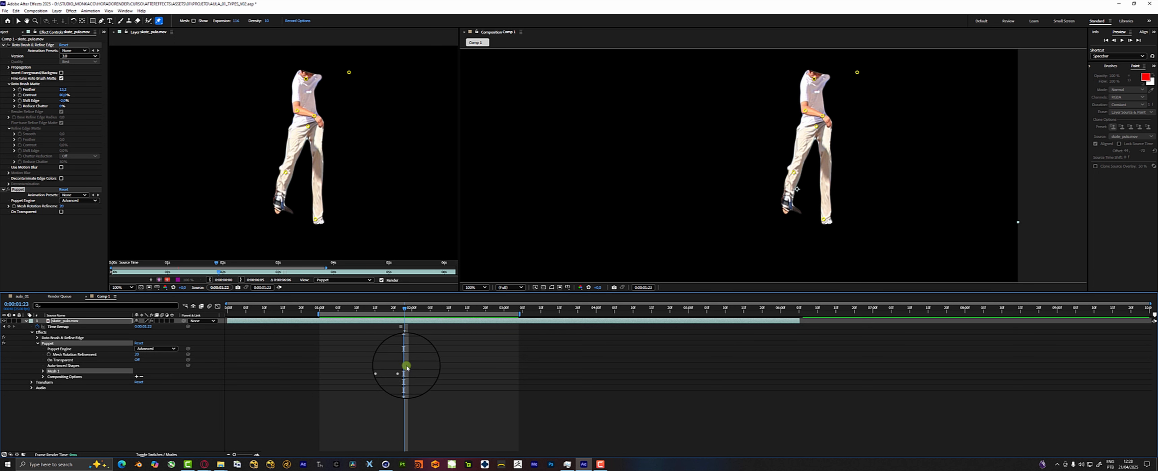
# Close the skate clip's layer viewer and the Render Queue, leaving the Project panel and the whole composition frame in view.
pyautogui.click(115, 32)
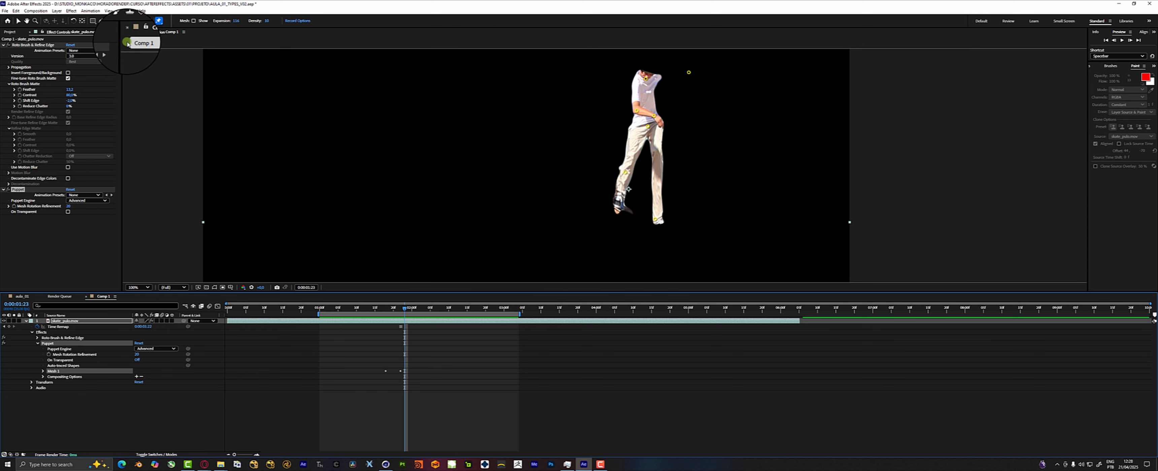
pyautogui.click(10, 32)
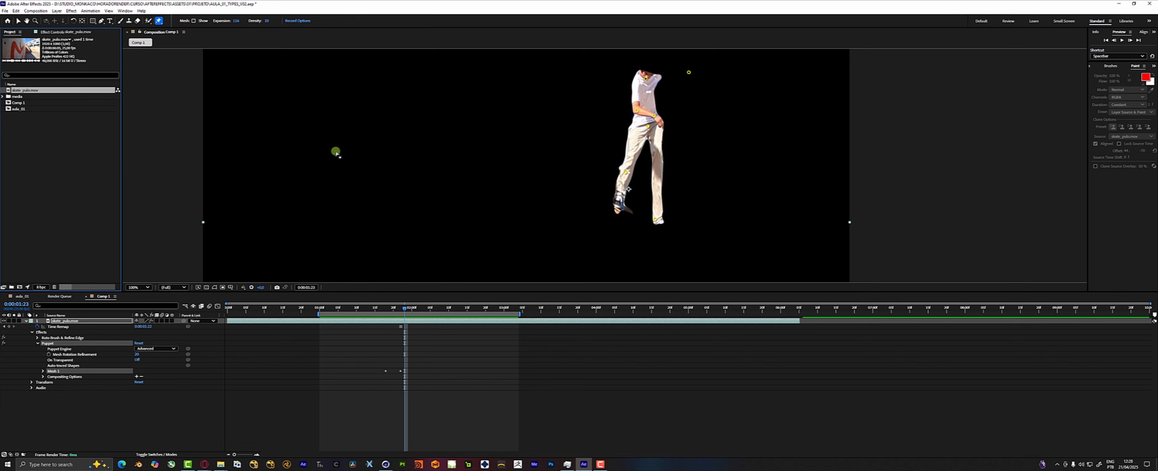
pyautogui.scroll(-1, 407, 161)
pyautogui.moveTo(387, 137); pyautogui.dragTo(313, 106)
pyautogui.hotkey('ctrl', 'p')
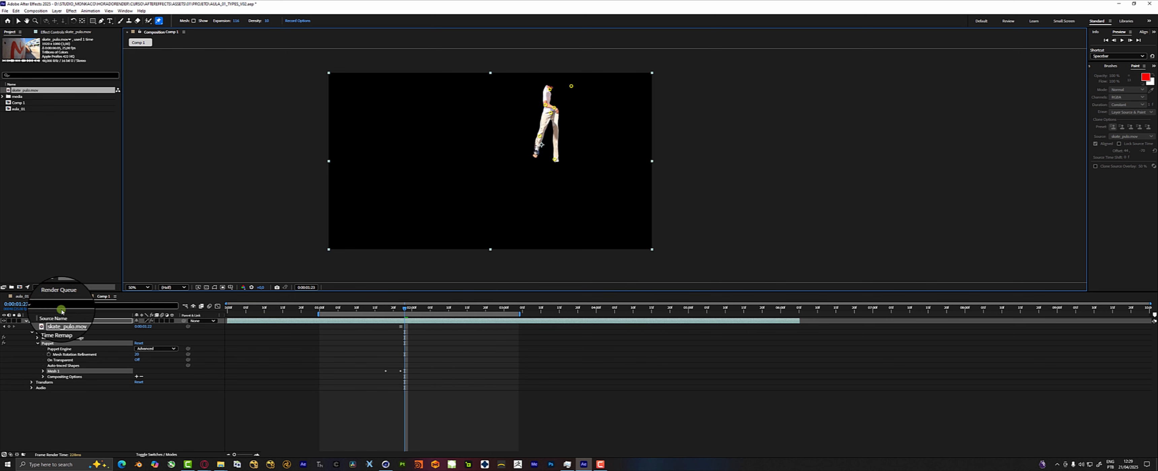
pyautogui.click(54, 298)
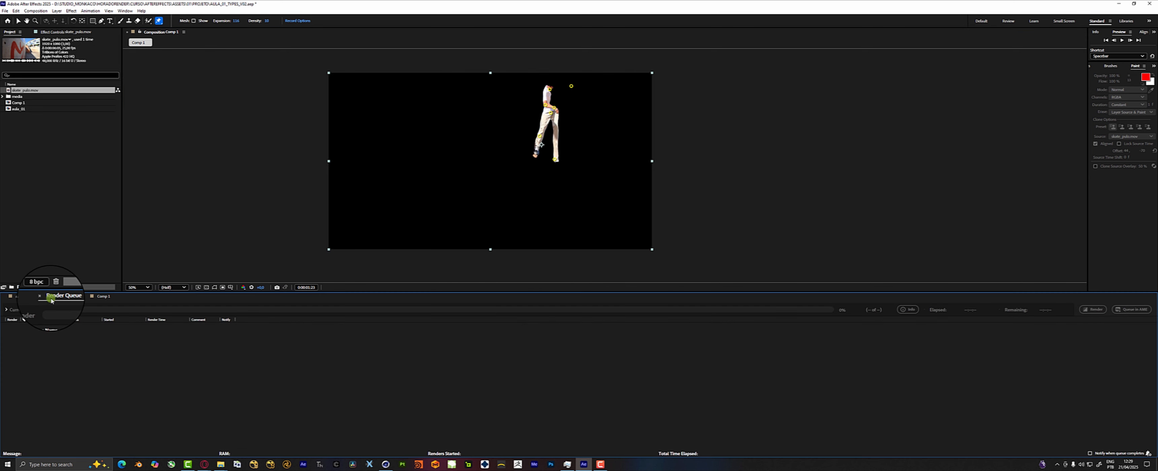
pyautogui.click(43, 297)
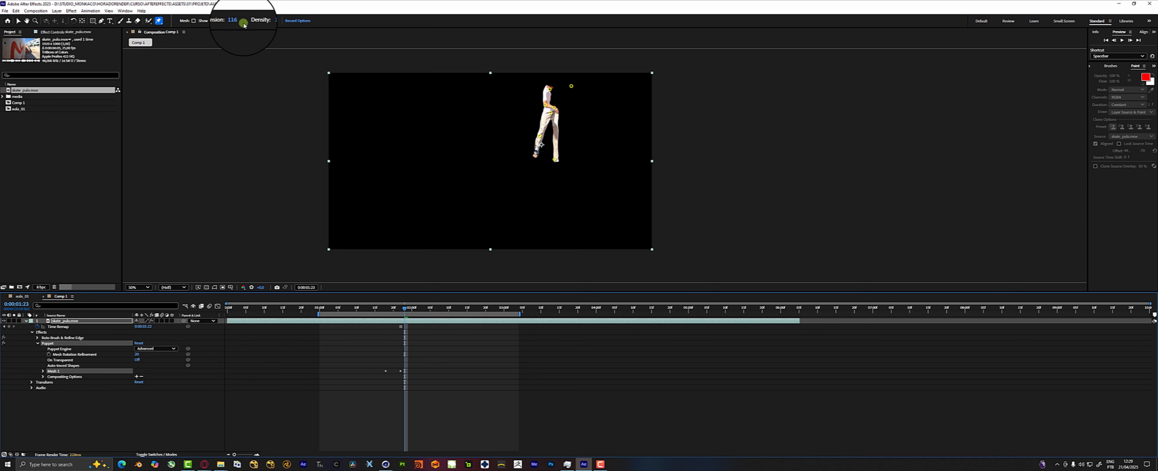
pyautogui.click(56, 11)
pyautogui.moveTo(125, 11)
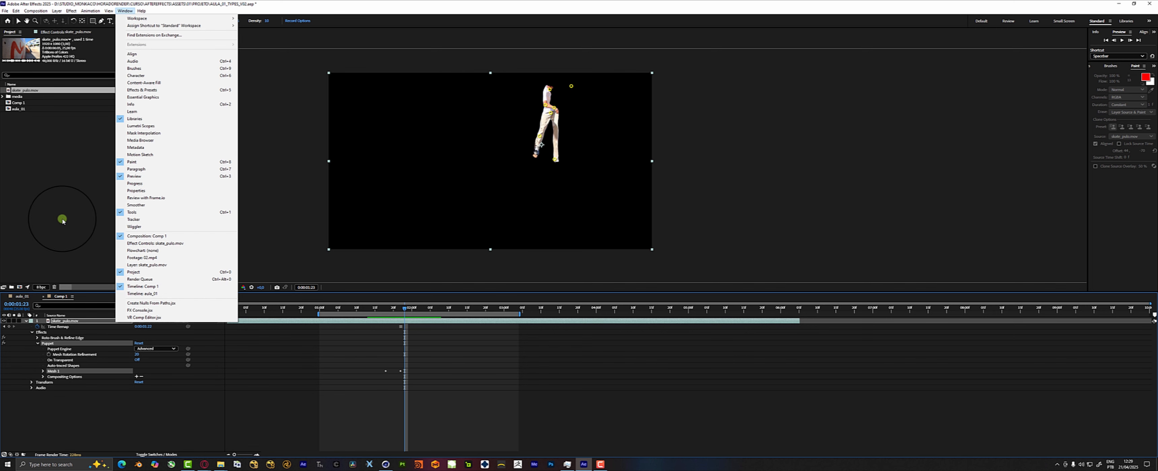
pyautogui.click(63, 221)
# Preview the Default, Review, Learn and Small Screen workspaces, and return to the Standard workspace.
pyautogui.click(981, 21)
pyautogui.click(1014, 24)
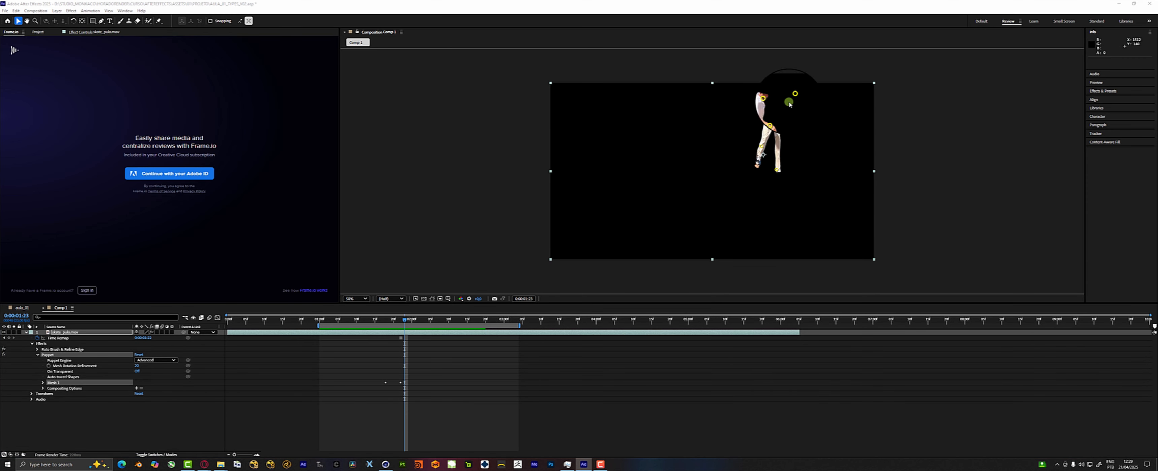
pyautogui.click(1034, 21)
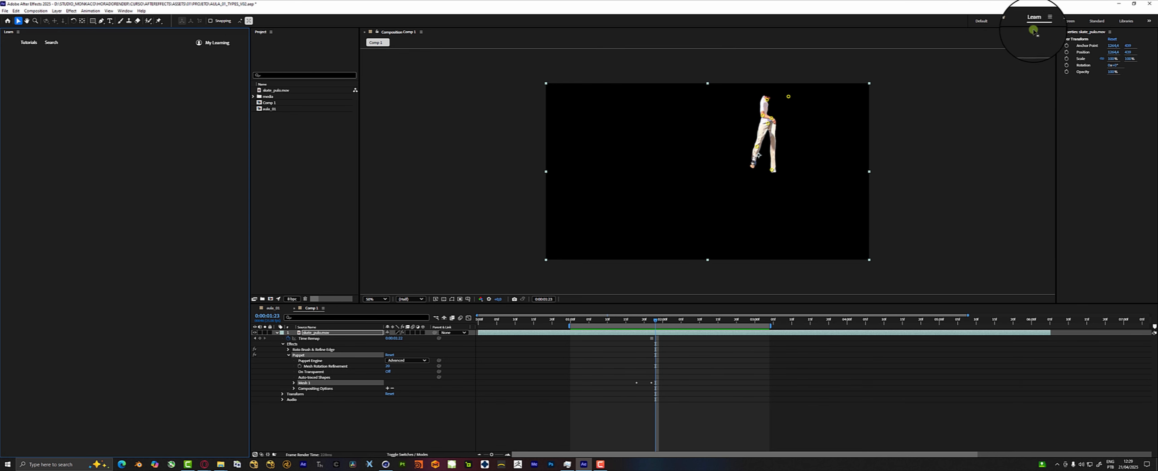
pyautogui.click(1065, 21)
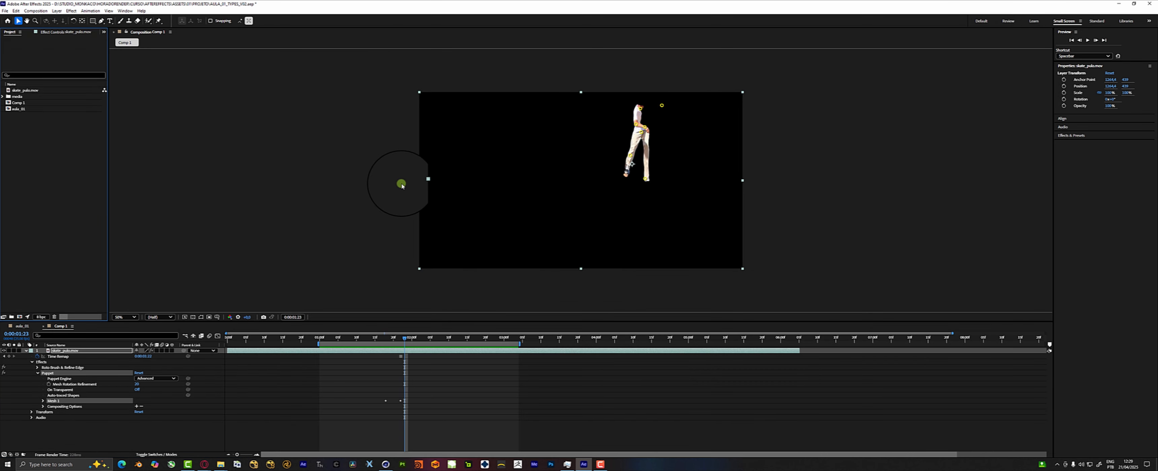
pyautogui.click(1097, 21)
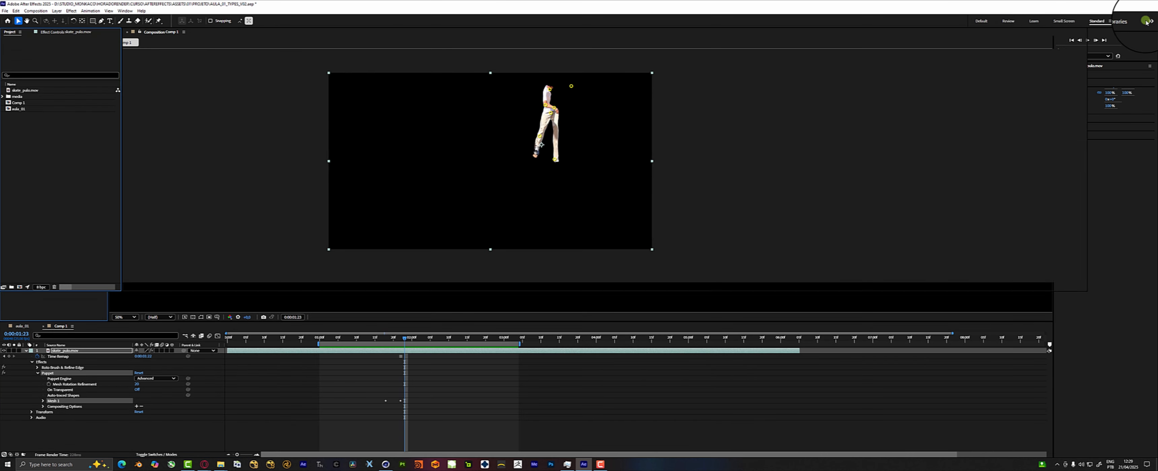
# Preview the Color, Effects, Minimal and Paint workspaces one after another.
pyautogui.click(1146, 21)
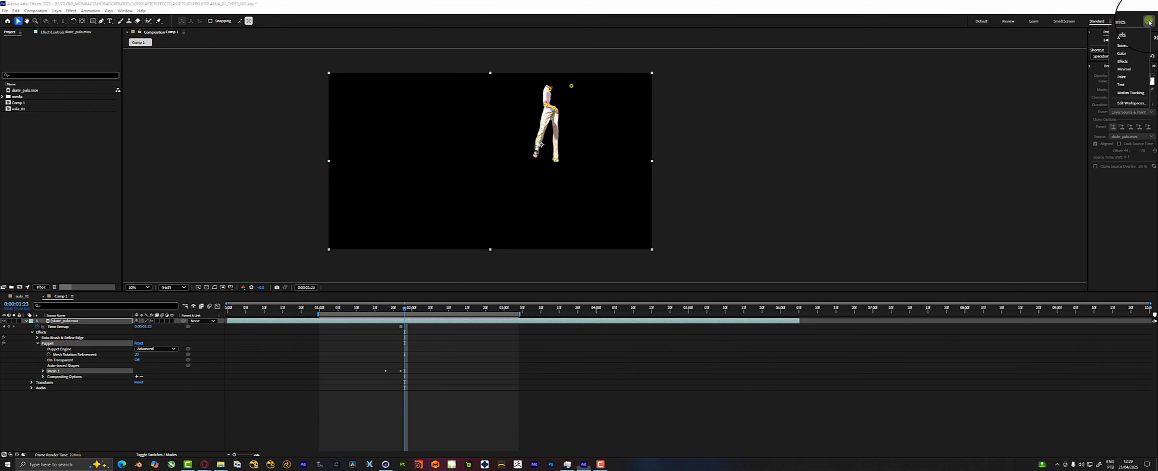
pyautogui.click(1140, 50)
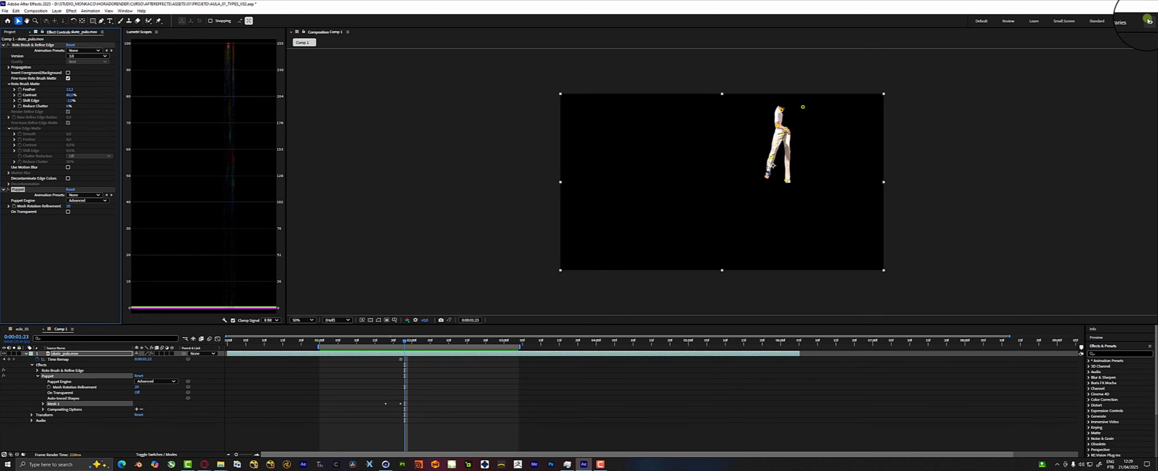
pyautogui.click(1149, 20)
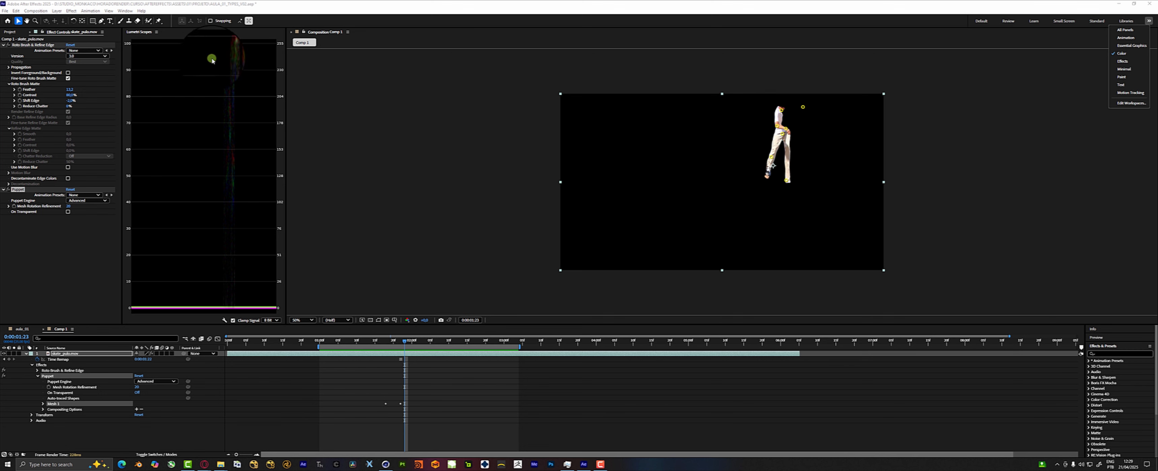
pyautogui.click(1125, 61)
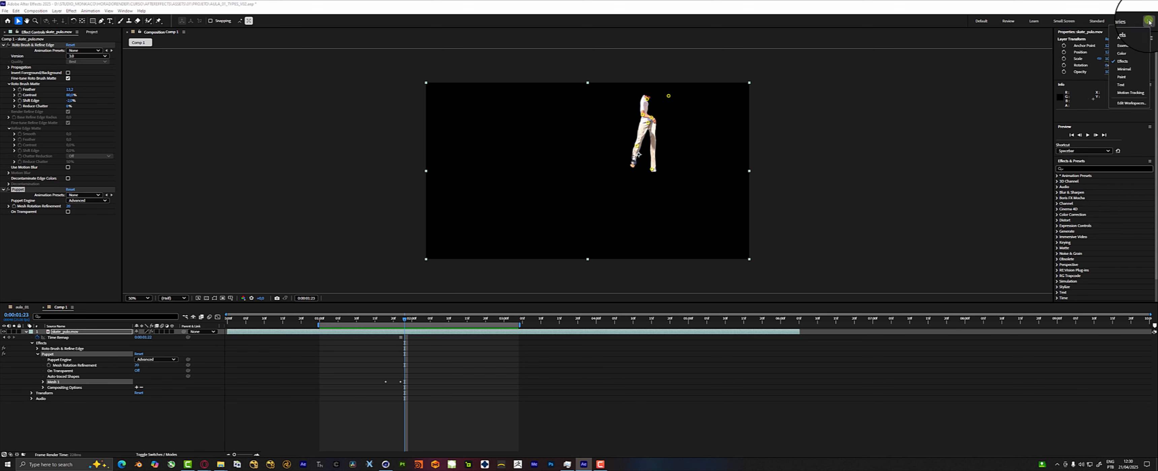
pyautogui.click(1131, 74)
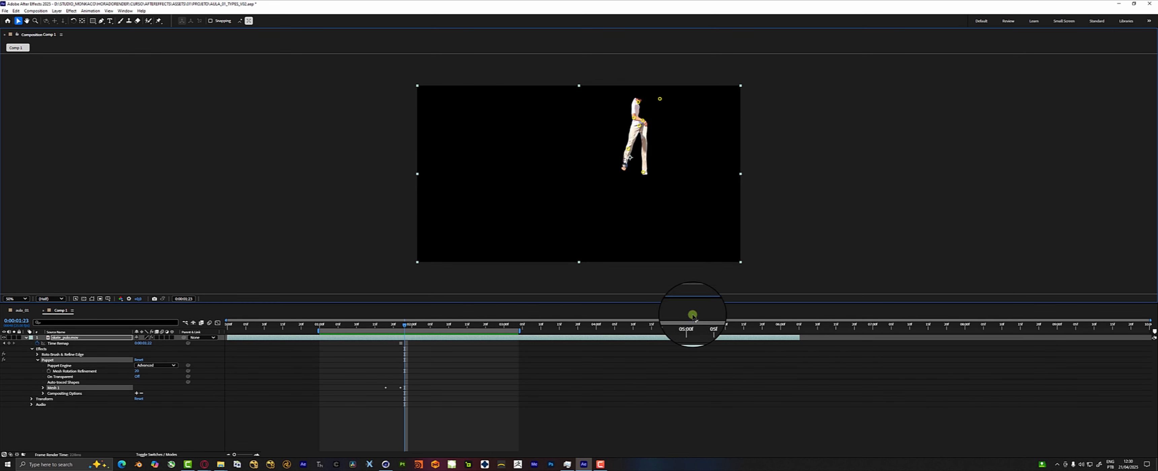
pyautogui.click(1148, 22)
pyautogui.click(1132, 72)
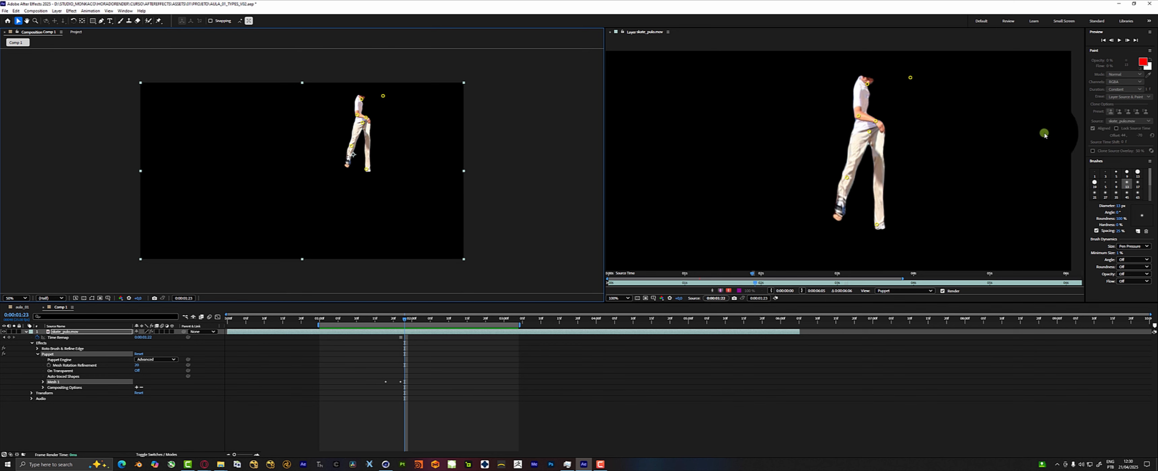
# Preview the Text and Motion Tracking workspaces, and switch back to the Standard workspace.
pyautogui.click(1149, 21)
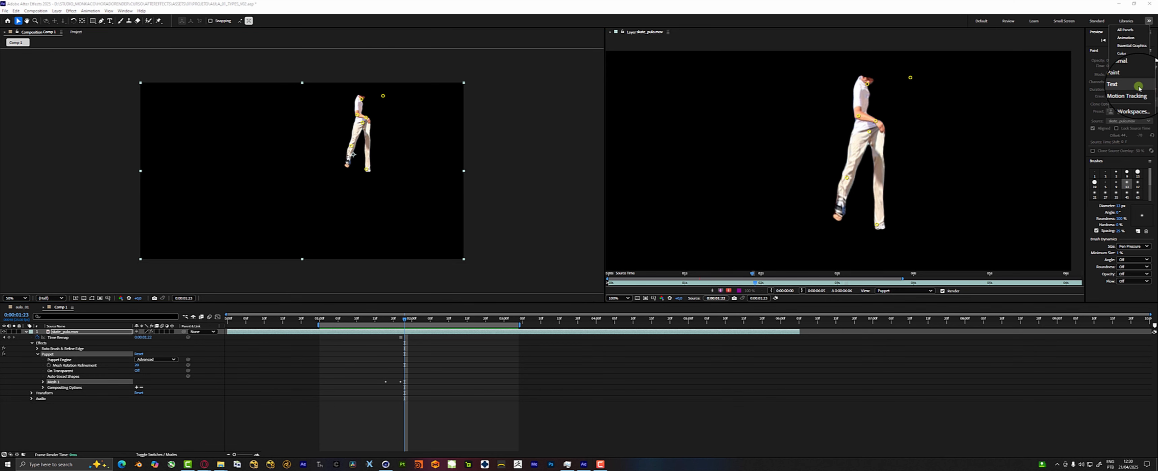
pyautogui.click(1139, 88)
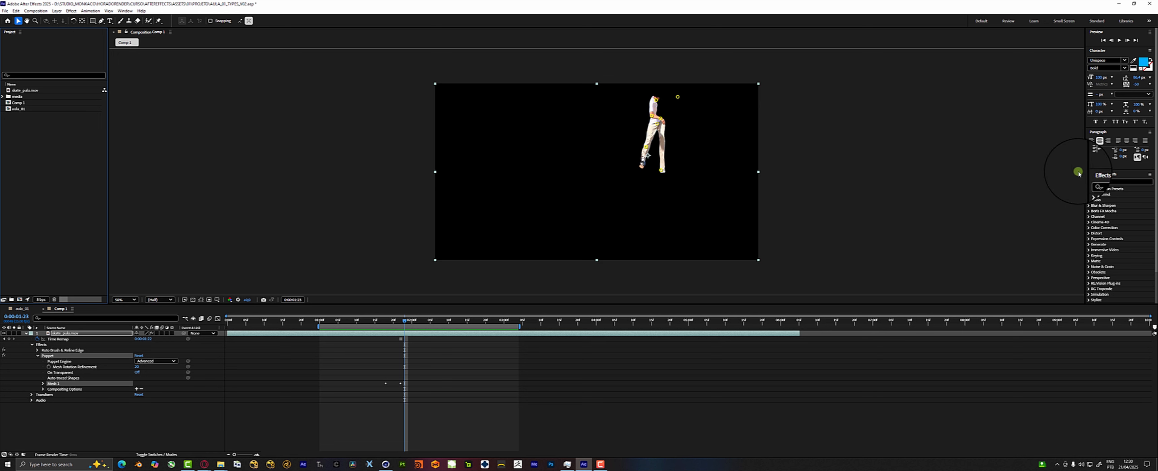
pyautogui.click(1148, 21)
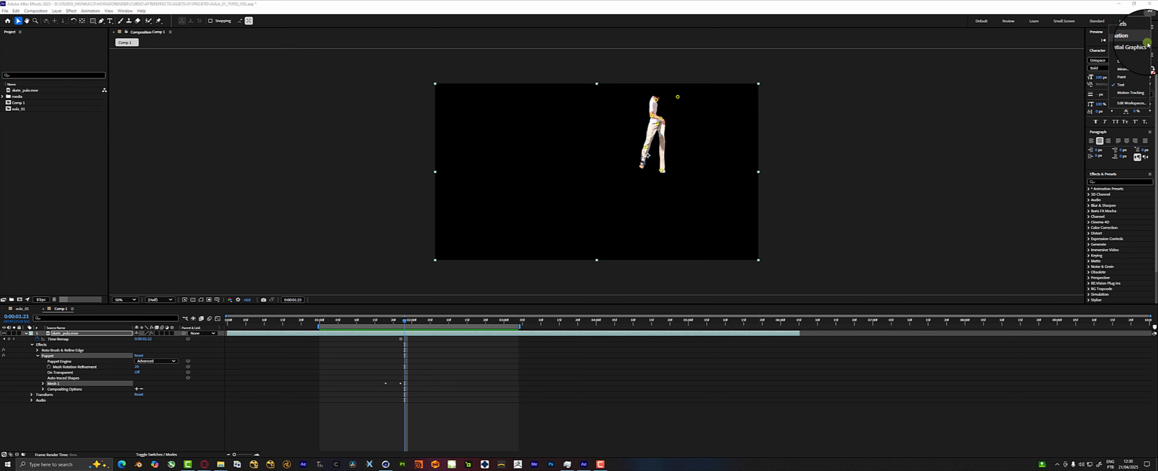
pyautogui.click(1133, 94)
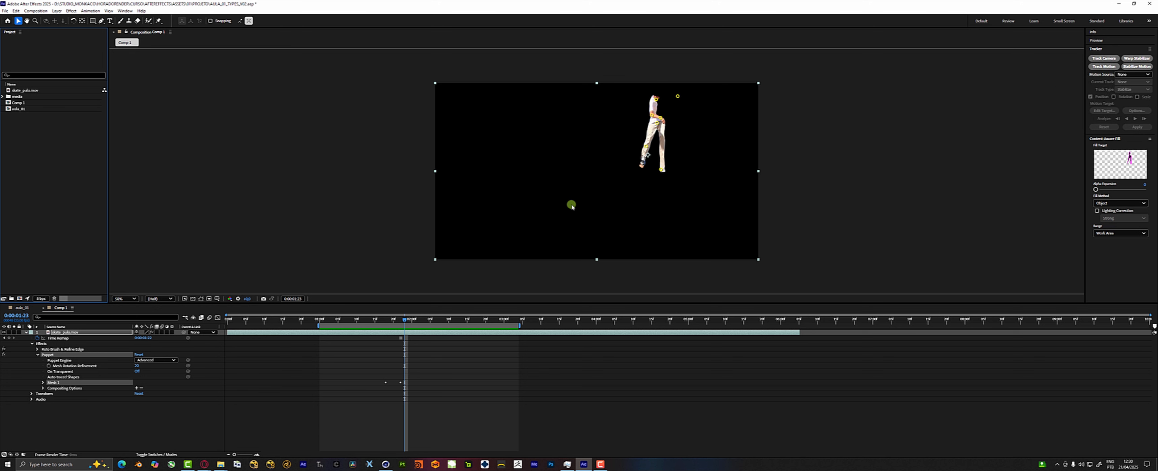
pyautogui.click(1149, 21)
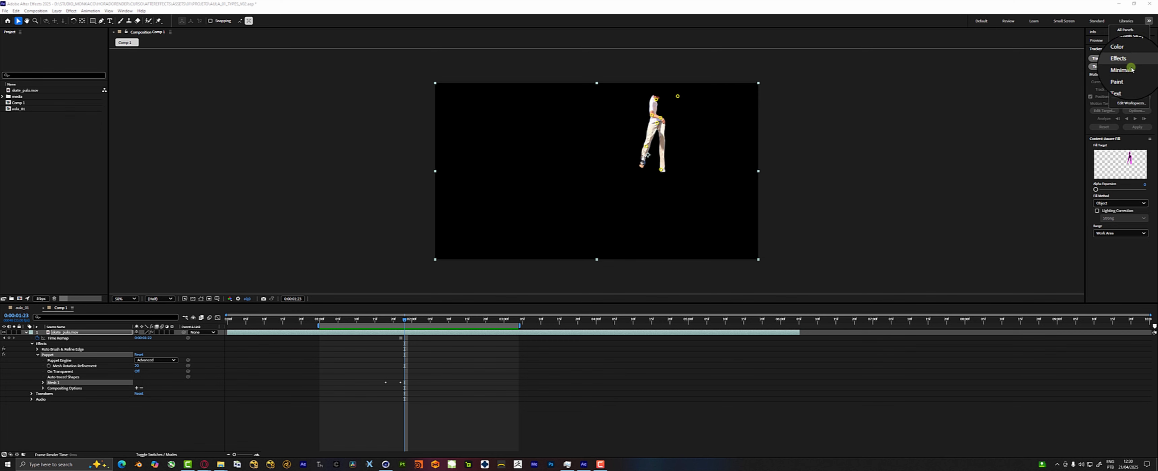
pyautogui.click(1096, 21)
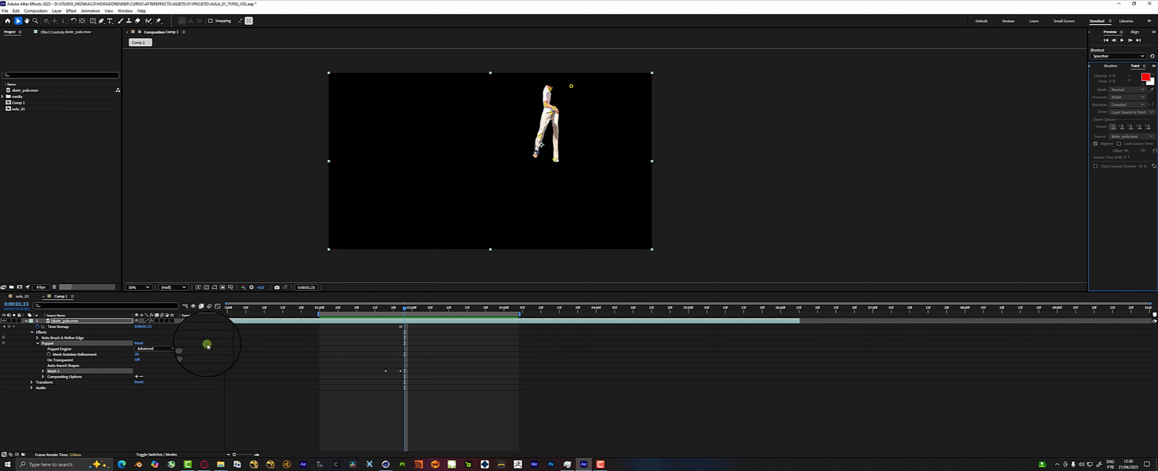
# Make the Timeline panel taller and dock the Align panel in its own area beside it.
pyautogui.moveTo(256, 293); pyautogui.dragTo(256, 234)
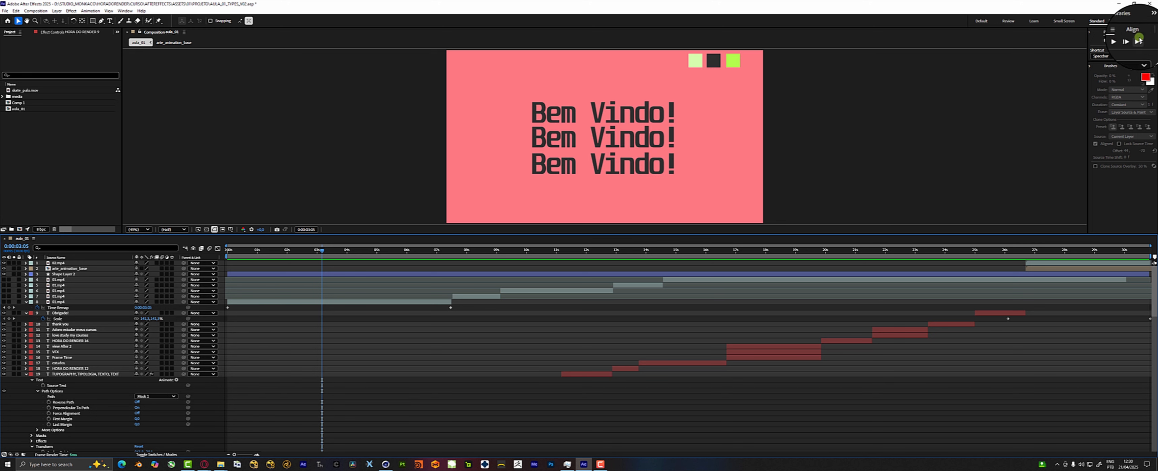
pyautogui.click(1152, 33)
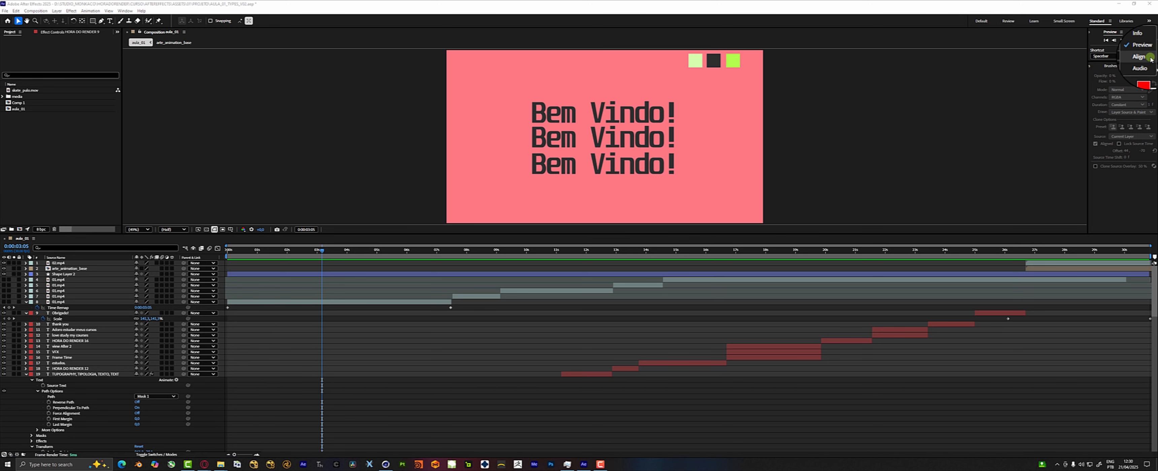
pyautogui.click(1148, 58)
pyautogui.moveTo(1124, 32)
pyautogui.mouseDown()
pyautogui.moveTo(1058, 121)
pyautogui.moveTo(1154, 266)
pyautogui.mouseUp()
# Close the Libraries, Brushes and Paint panels, keeping Effects & Presets in that group.
pyautogui.click(1154, 67)
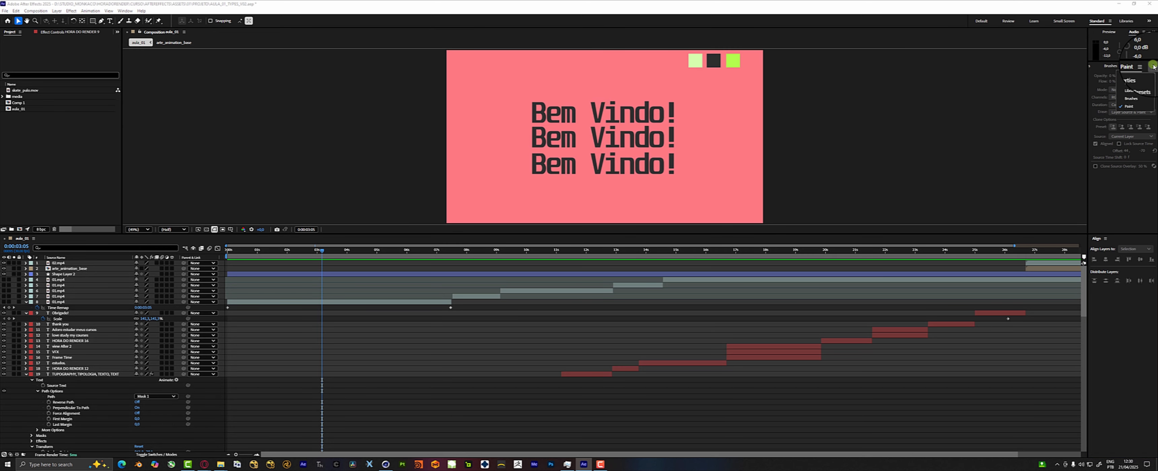
pyautogui.click(1140, 91)
pyautogui.click(1121, 67)
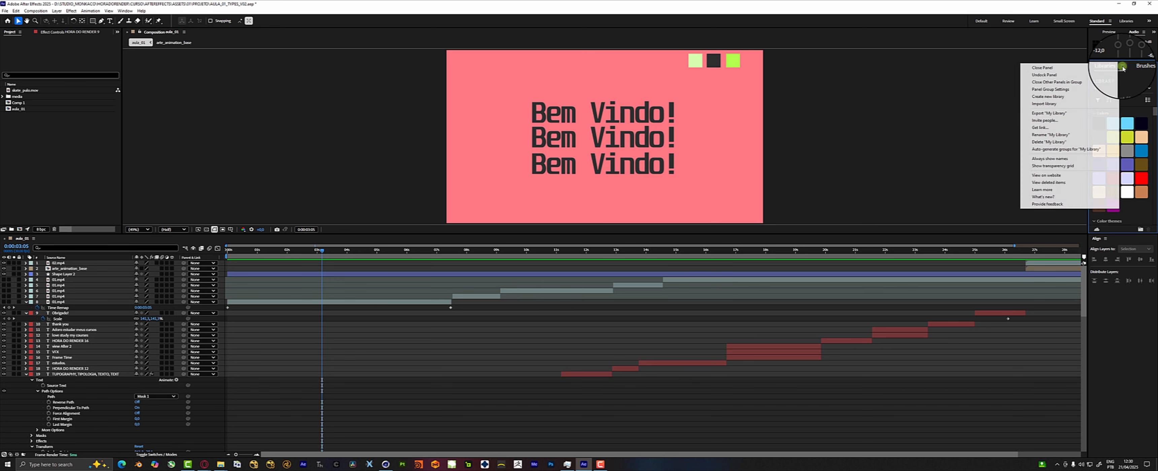
pyautogui.click(1057, 71)
pyautogui.click(1122, 68)
pyautogui.click(1113, 68)
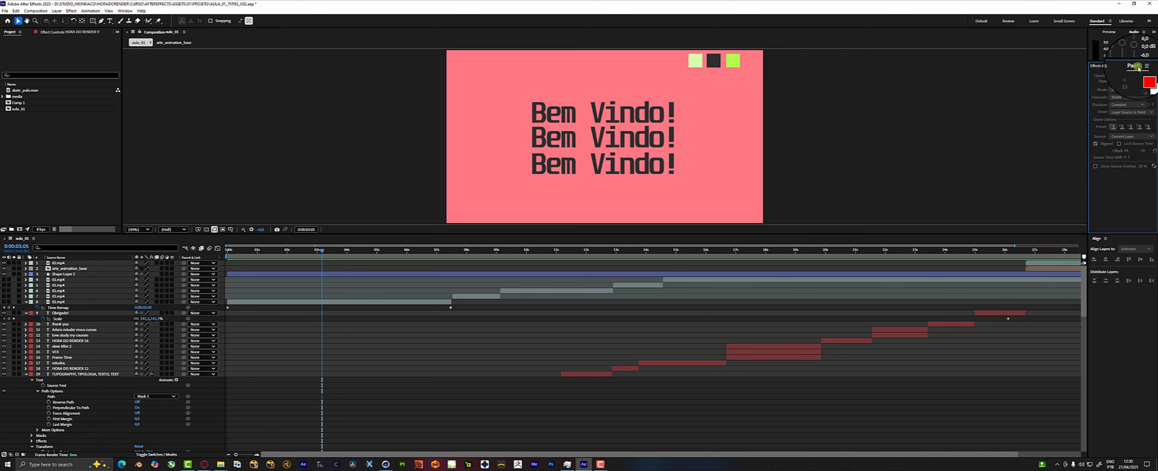
pyautogui.click(1143, 67)
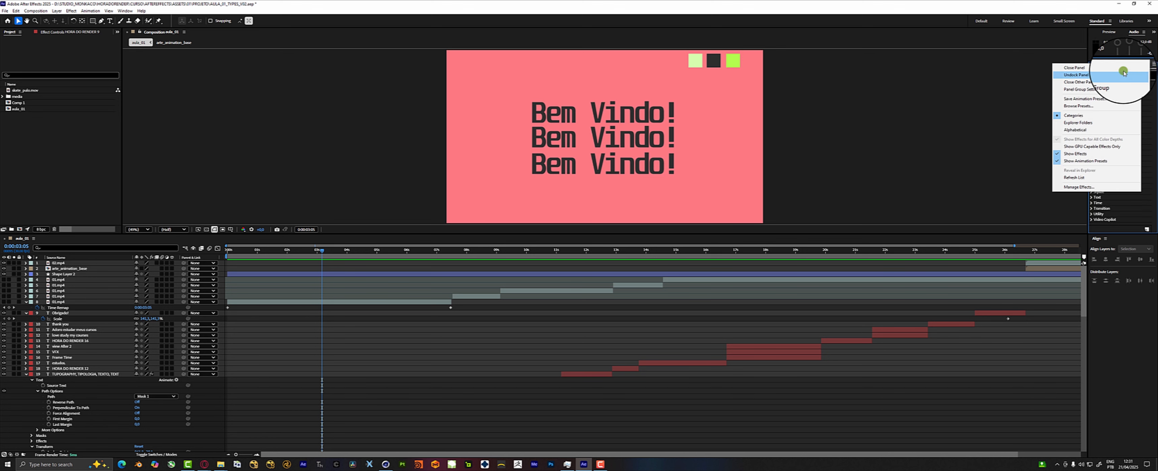
# Move the Effects & Presets panel into the Align panel's group beside the timeline.
pyautogui.click(1154, 67)
pyautogui.click(1120, 69)
pyautogui.moveTo(1121, 67); pyautogui.dragTo(1108, 240)
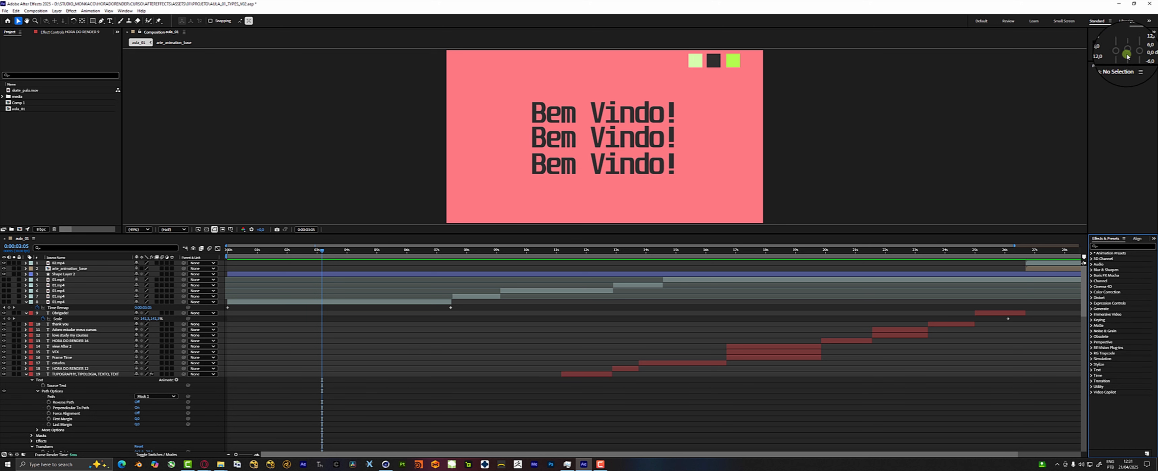
# Close the Properties, Audio, Preview and Info panels beside the Composition viewer.
pyautogui.click(1132, 67)
pyautogui.click(1079, 68)
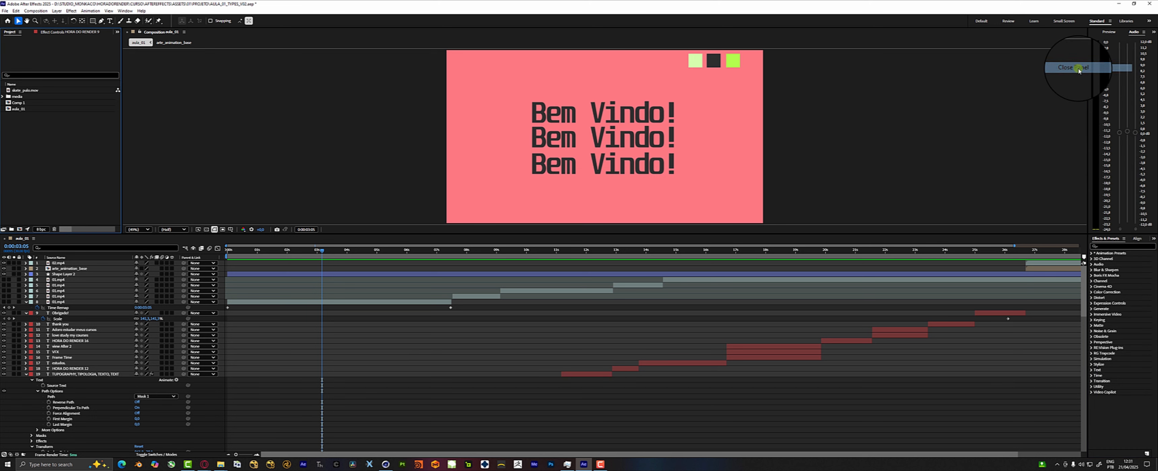
pyautogui.click(1143, 33)
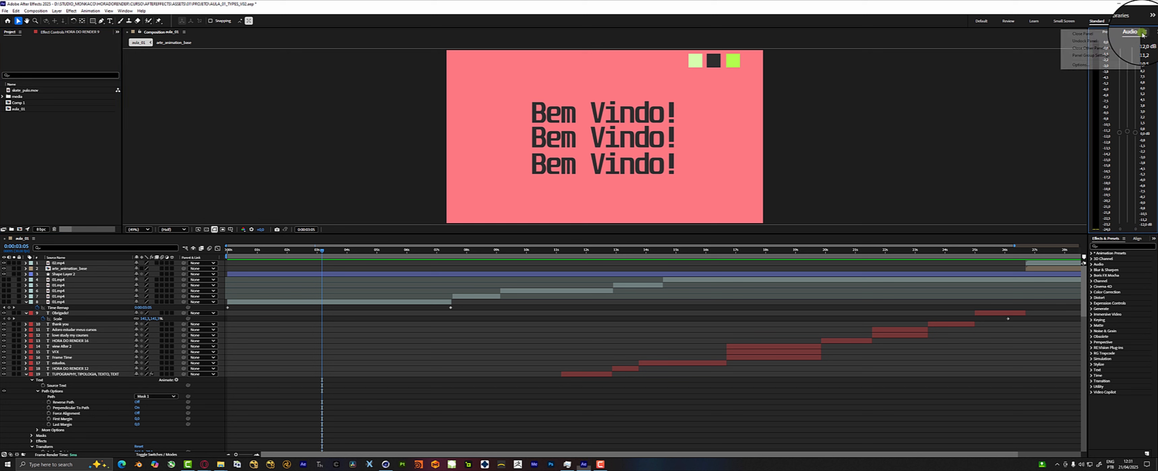
pyautogui.click(1088, 36)
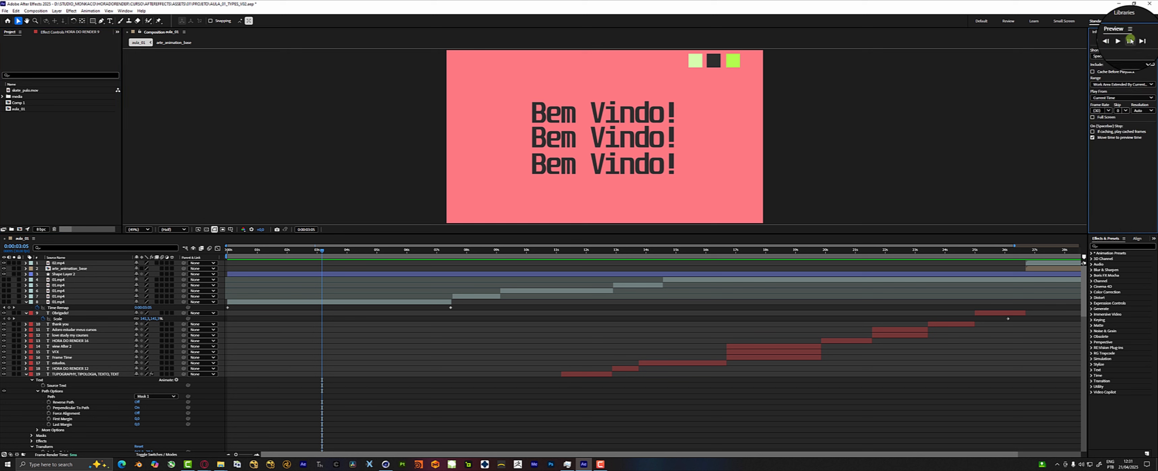
pyautogui.click(1130, 32)
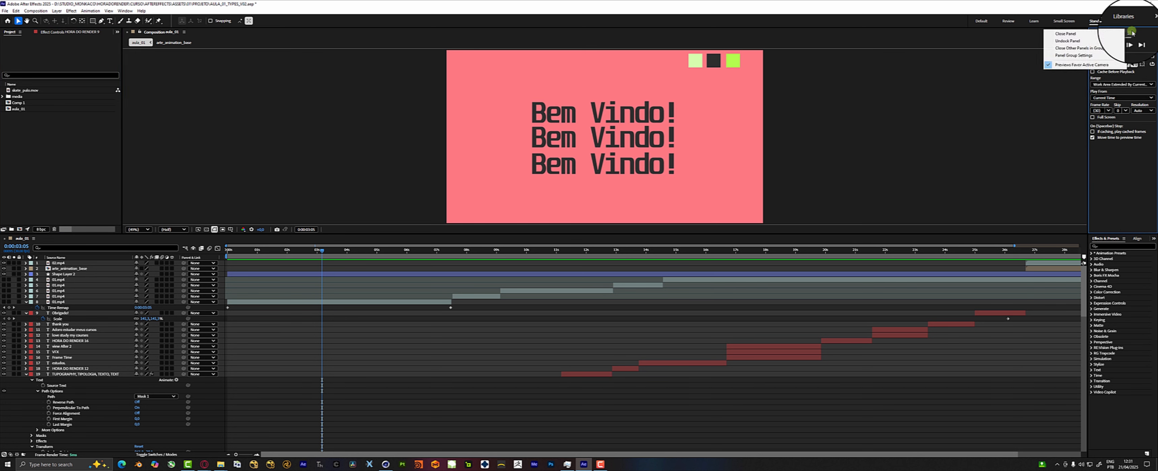
pyautogui.click(1086, 34)
pyautogui.click(1103, 32)
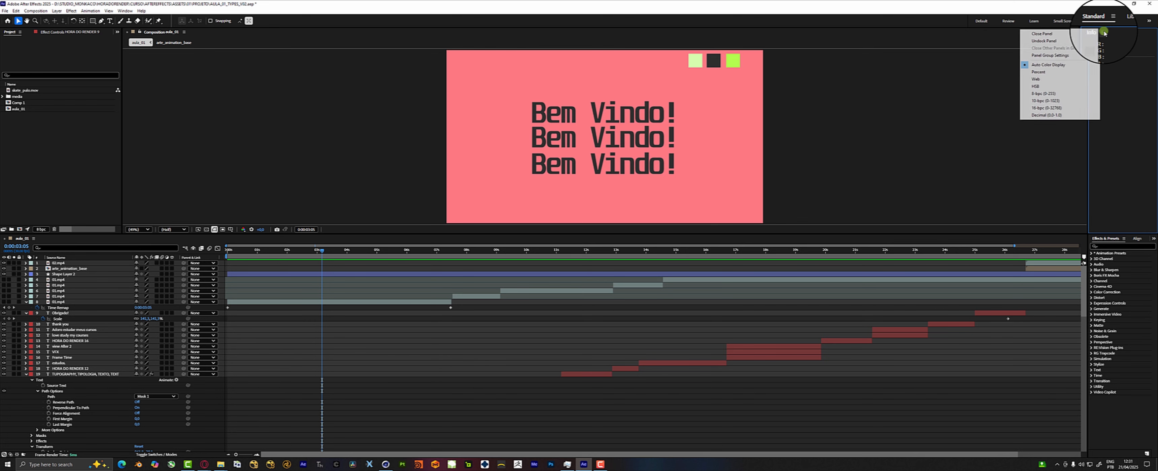
pyautogui.click(1056, 34)
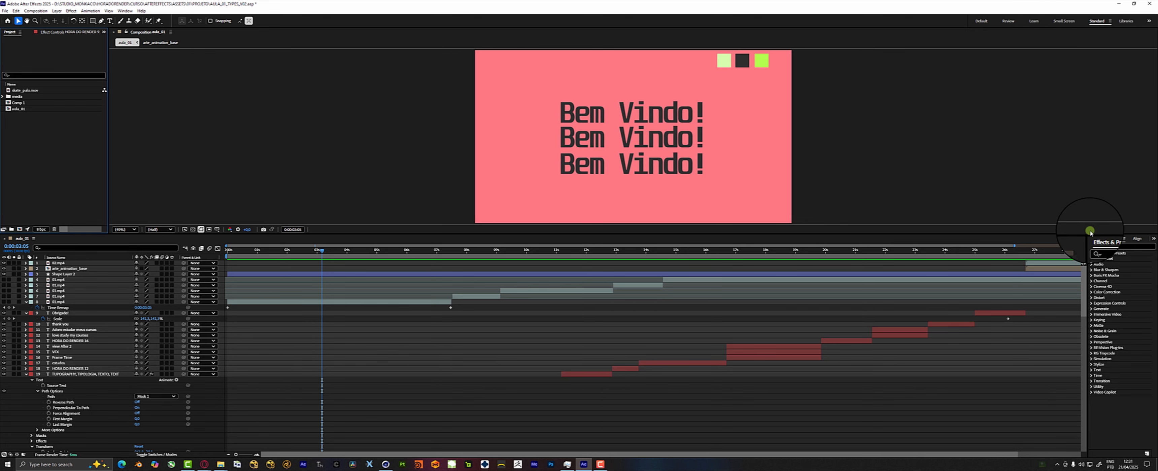
# Dock the Timeline panel in its own area beside the Composition panel, and make that upper row taller.
pyautogui.moveTo(1090, 233); pyautogui.dragTo(1088, 185)
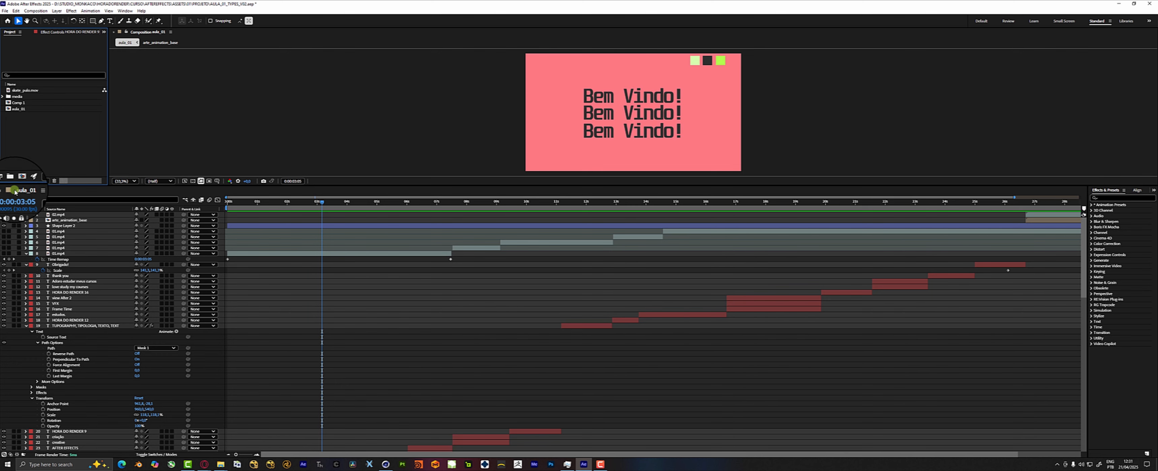
pyautogui.moveTo(20, 192); pyautogui.dragTo(1150, 79)
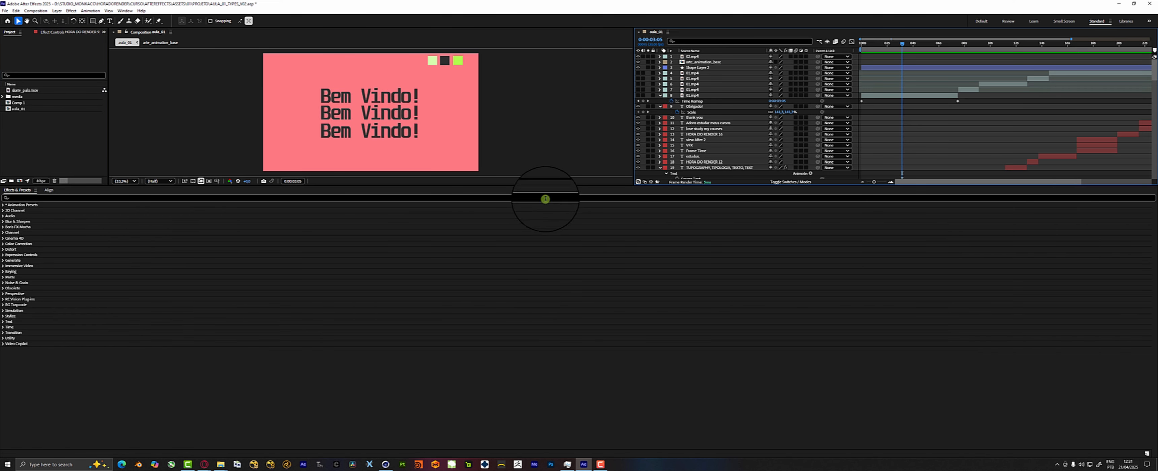
pyautogui.moveTo(476, 190); pyautogui.dragTo(460, 320)
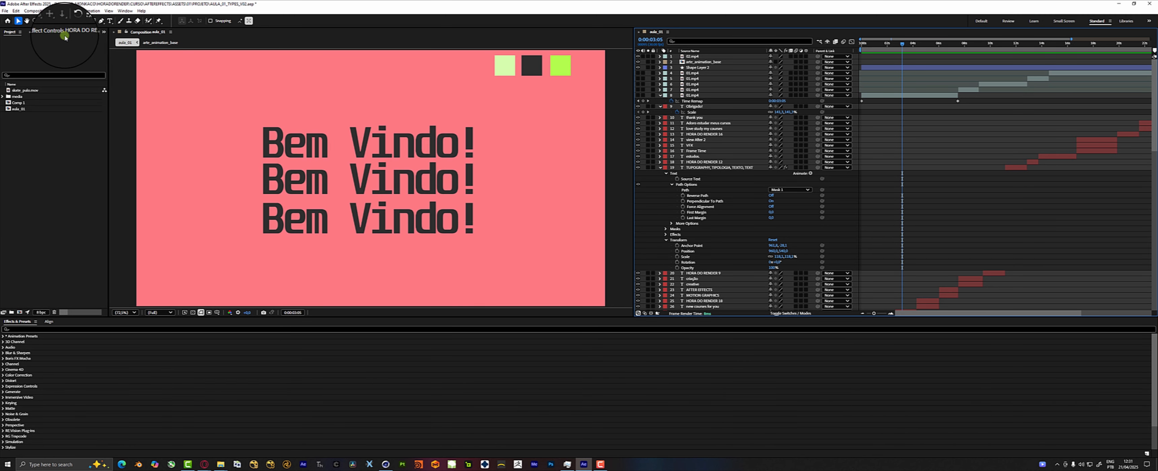
# Dock the Effect Controls panel in its own area beside Effects & Presets, and narrow the Project panel.
pyautogui.moveTo(63, 35); pyautogui.dragTo(1145, 348)
pyautogui.moveTo(1144, 347); pyautogui.dragTo(350, 327)
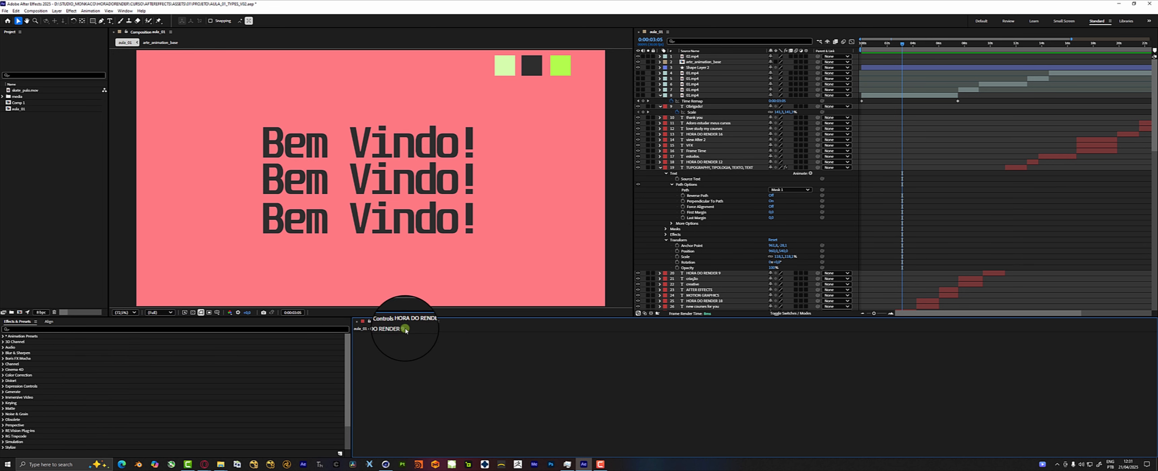
pyautogui.click(68, 106)
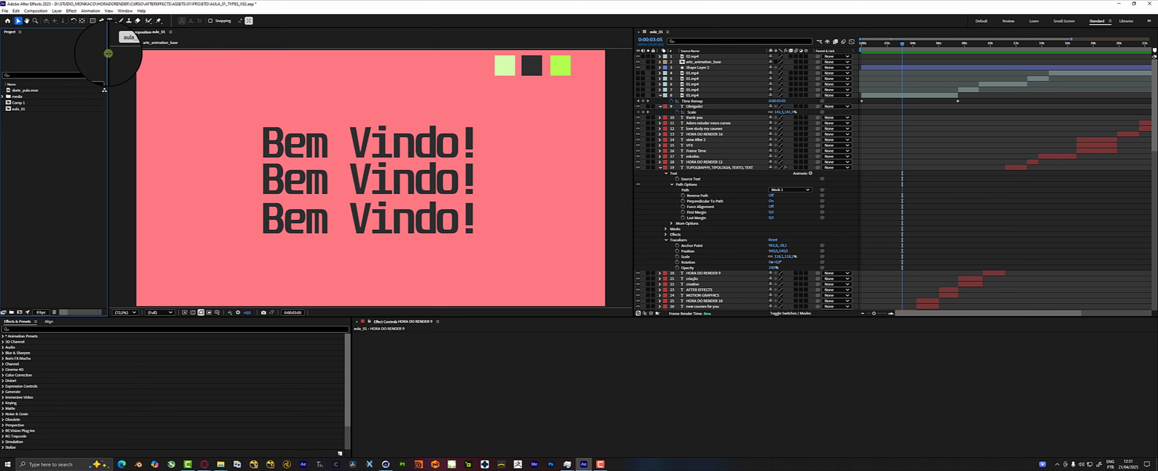
pyautogui.moveTo(109, 53); pyautogui.dragTo(69, 54)
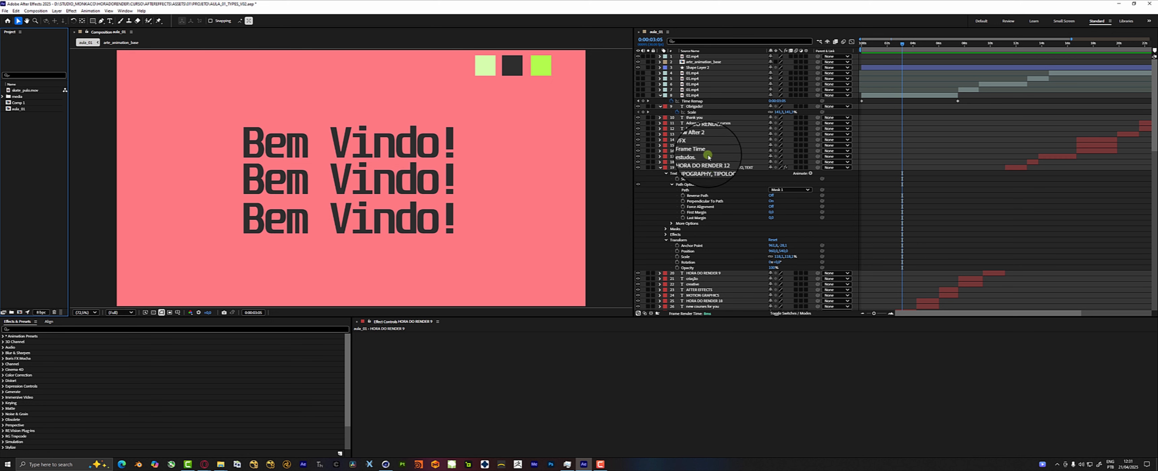
pyautogui.click(688, 62)
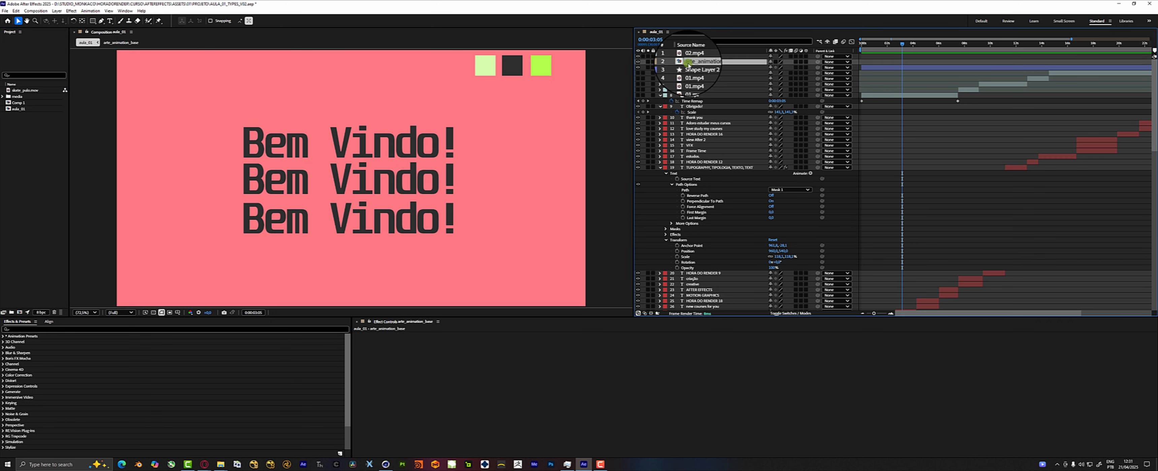
pyautogui.press('F2')
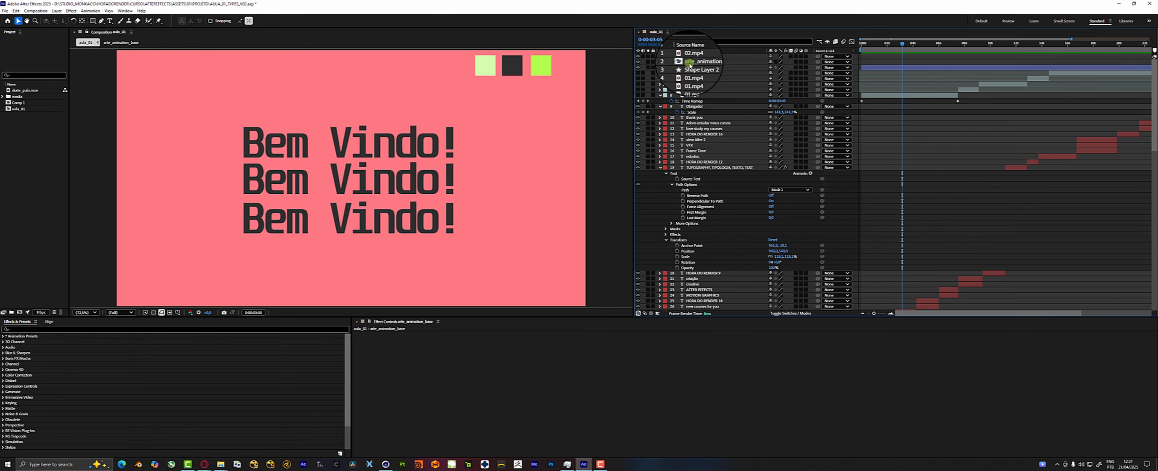
# Open skate_pulo.mov in a Footage viewer and dock it below the Composition panel.
pyautogui.doubleClick(28, 91)
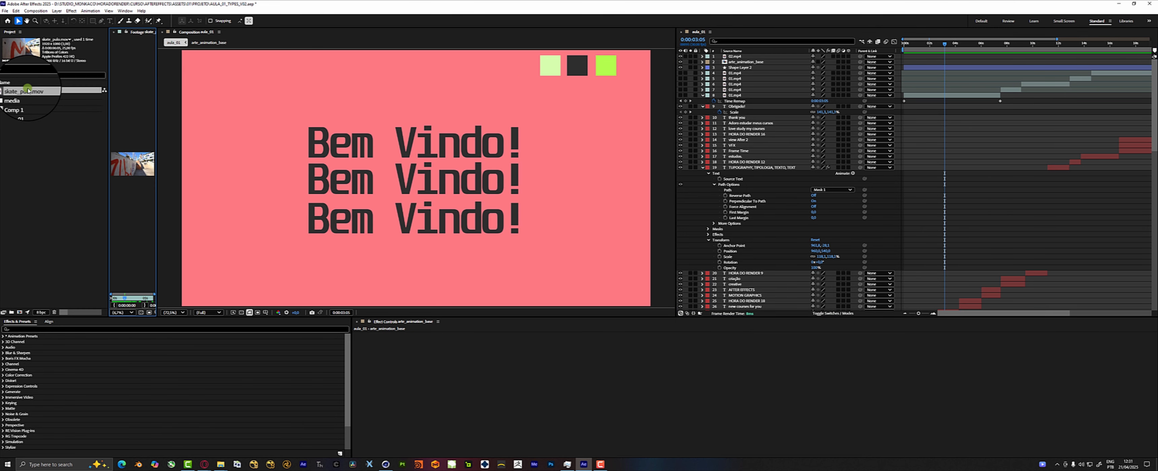
pyautogui.moveTo(156, 39); pyautogui.dragTo(318, 42)
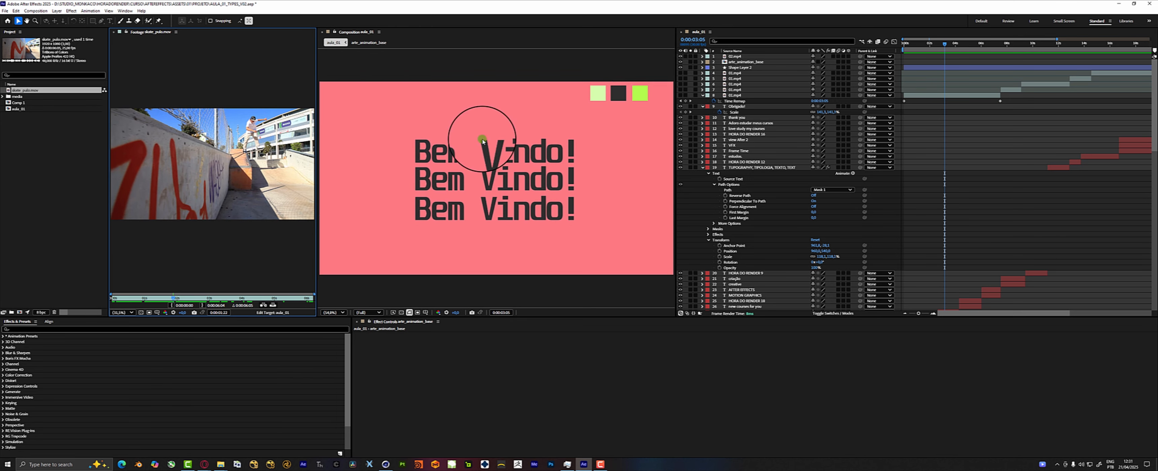
pyautogui.moveTo(175, 50); pyautogui.dragTo(383, 305)
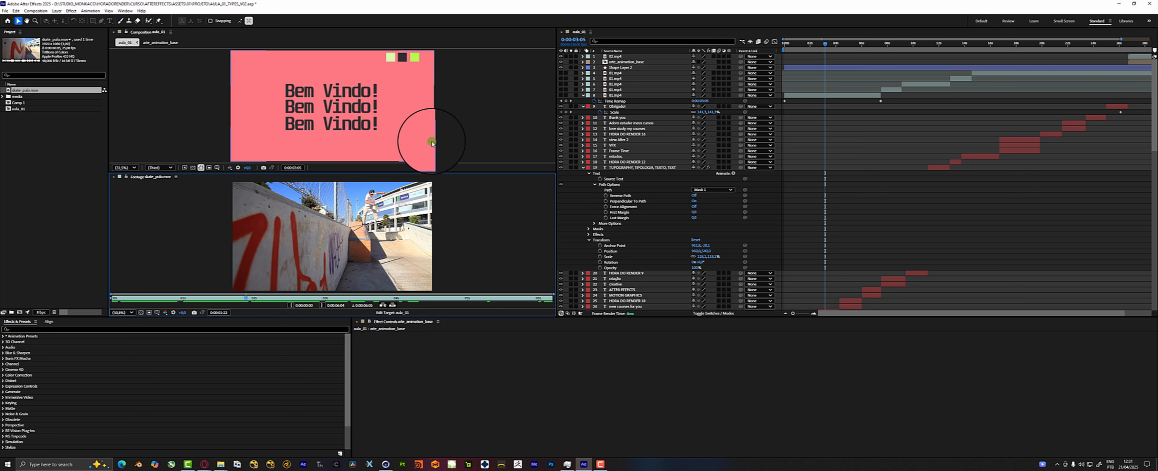
# Move the Footage panel back beside the Composition panel, between it and the Project panel.
pyautogui.rightClick(145, 178)
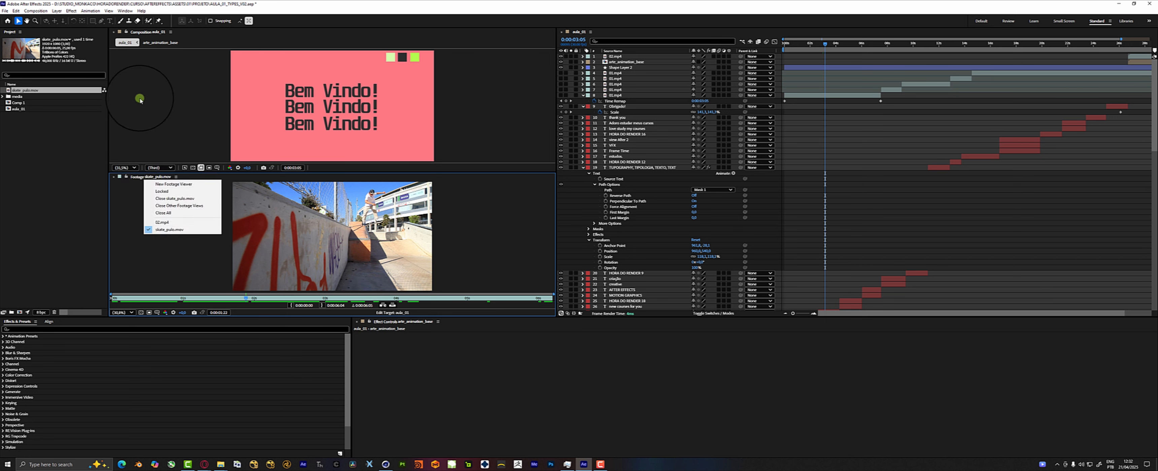
pyautogui.click(136, 176)
pyautogui.moveTo(137, 176); pyautogui.dragTo(118, 90)
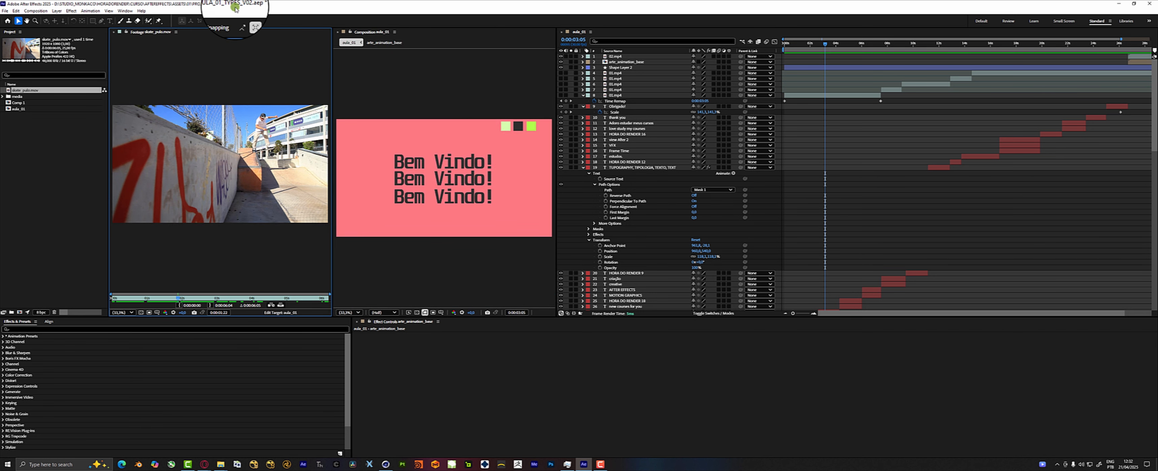
# Reopen the Info panel.
pyautogui.click(125, 10)
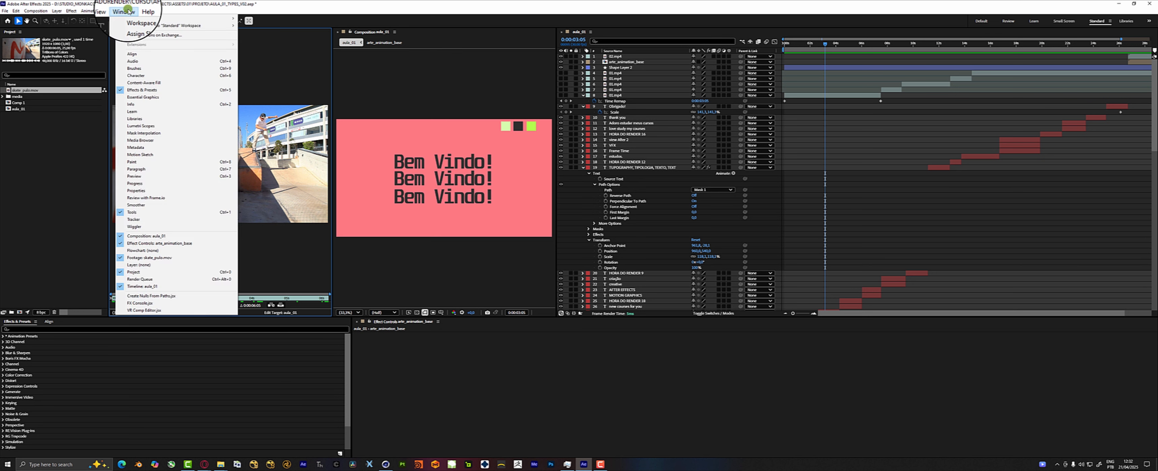
pyautogui.moveTo(171, 17)
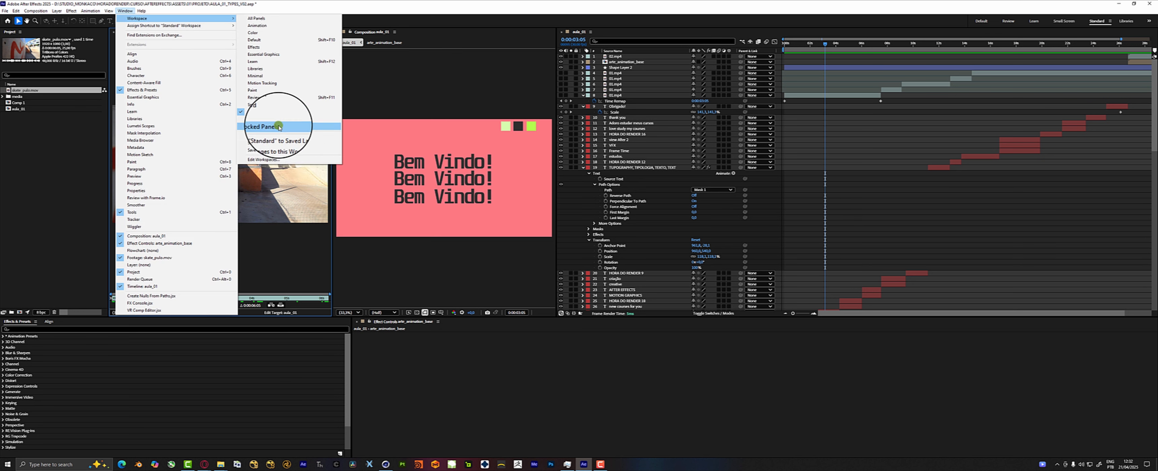
pyautogui.click(145, 105)
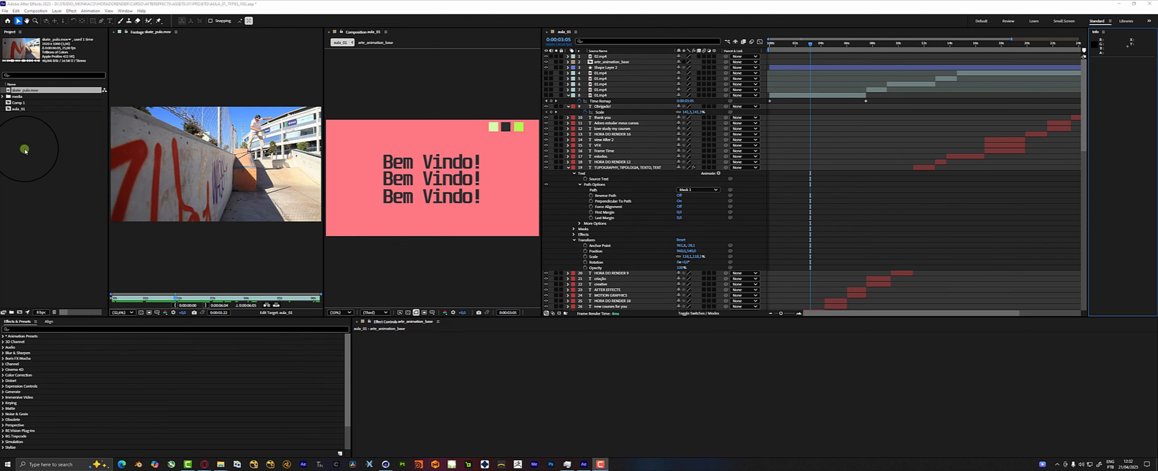
# Save the current panel layout as a new workspace, entering the owner's name as its name.
pyautogui.click(124, 10)
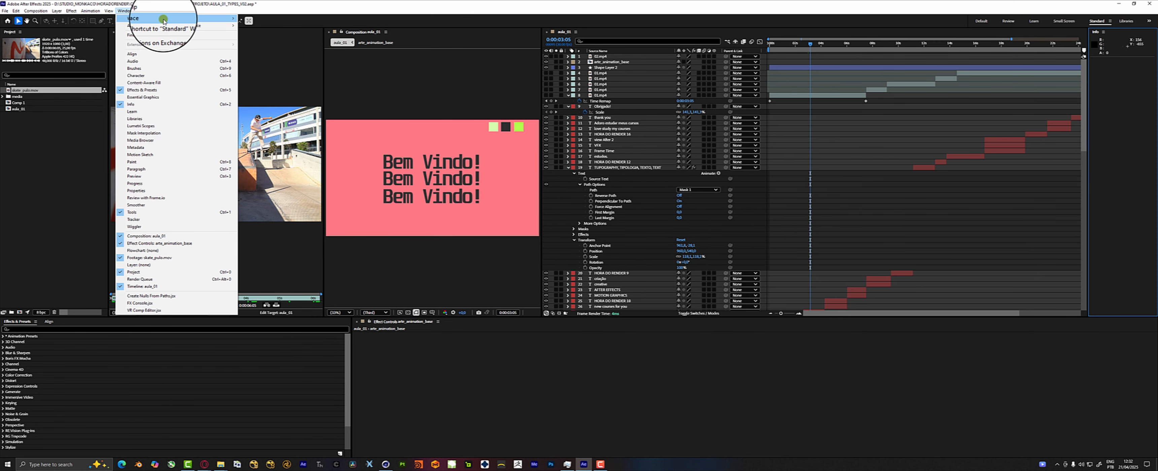
pyautogui.moveTo(163, 20)
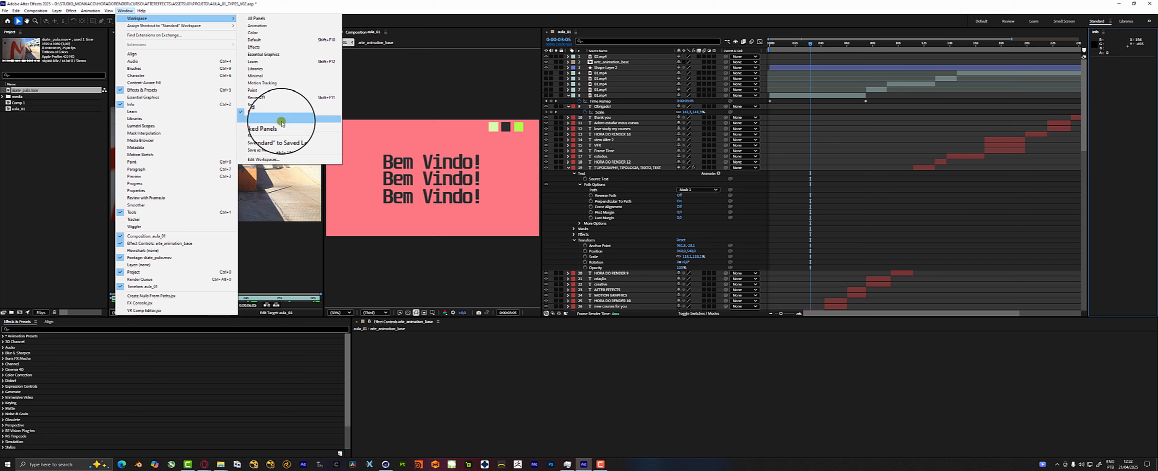
pyautogui.click(270, 150)
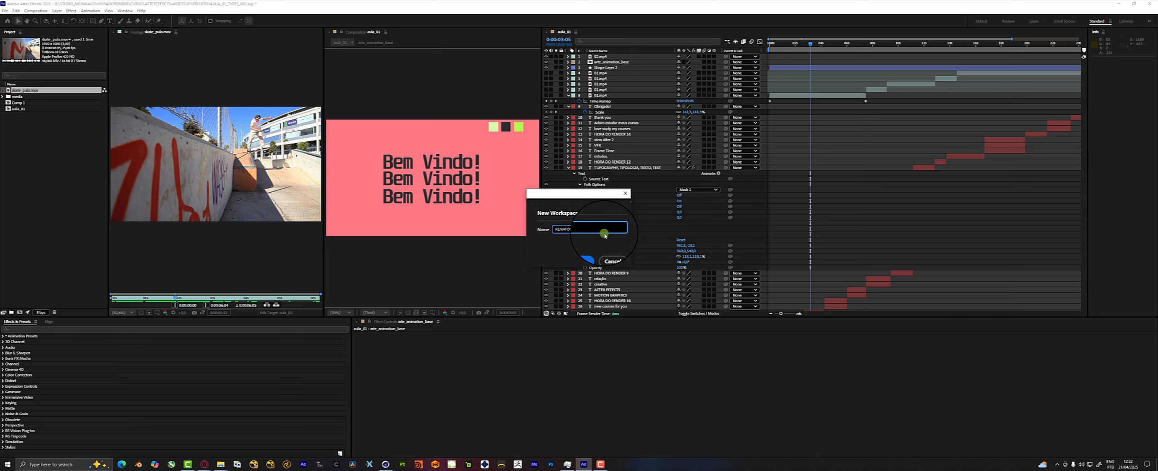
pyautogui.write('RENATOMONTORO')
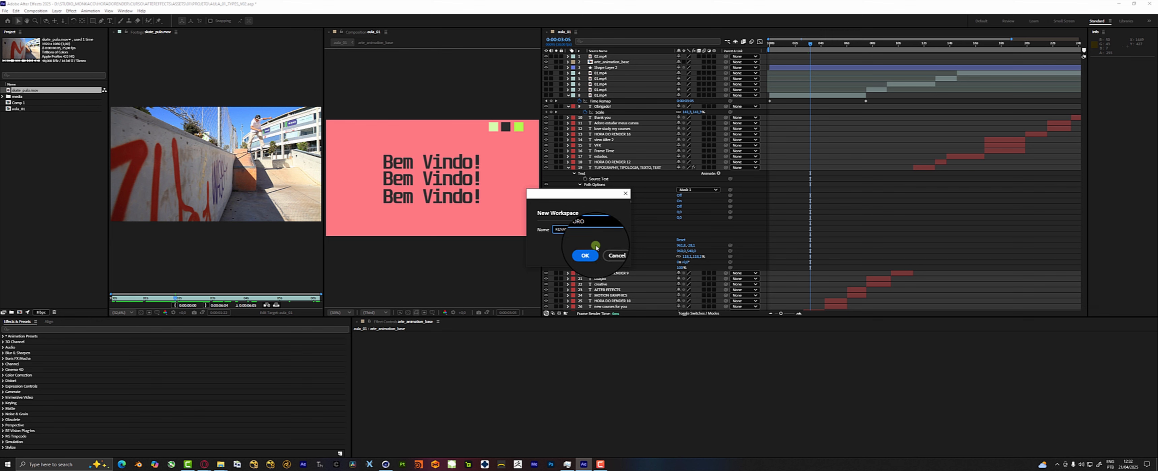
pyautogui.click(584, 260)
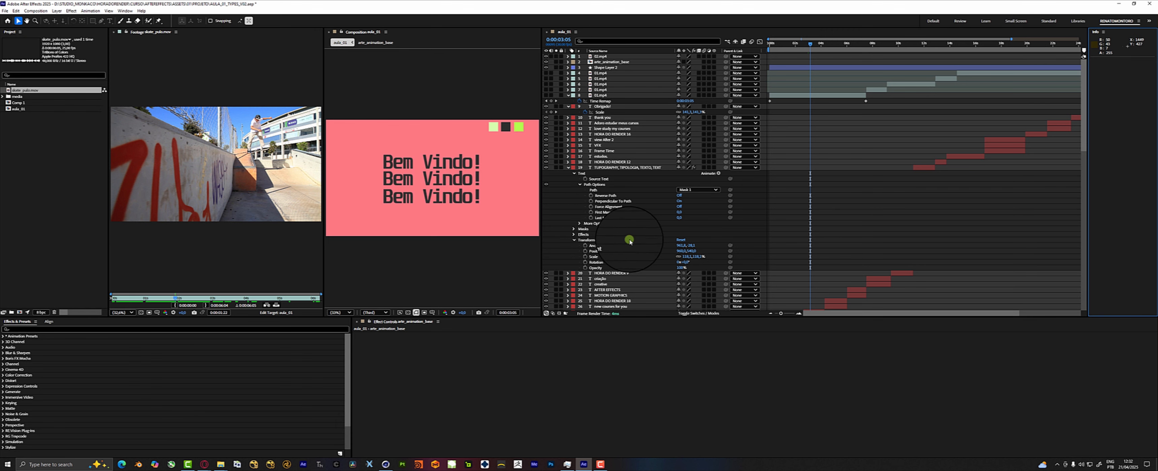
# Preview the Effects workspace, and switch back to the newly saved custom workspace.
pyautogui.click(121, 10)
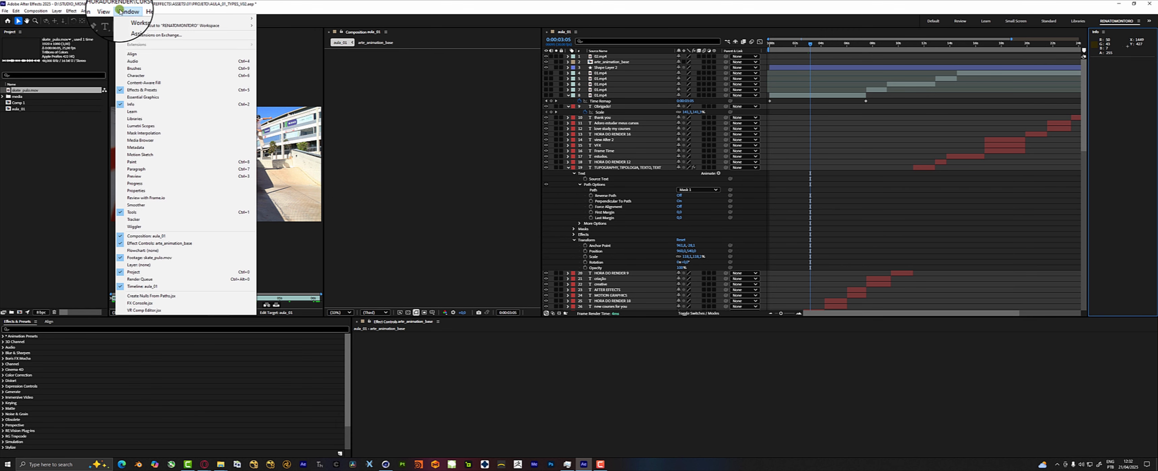
pyautogui.click(284, 47)
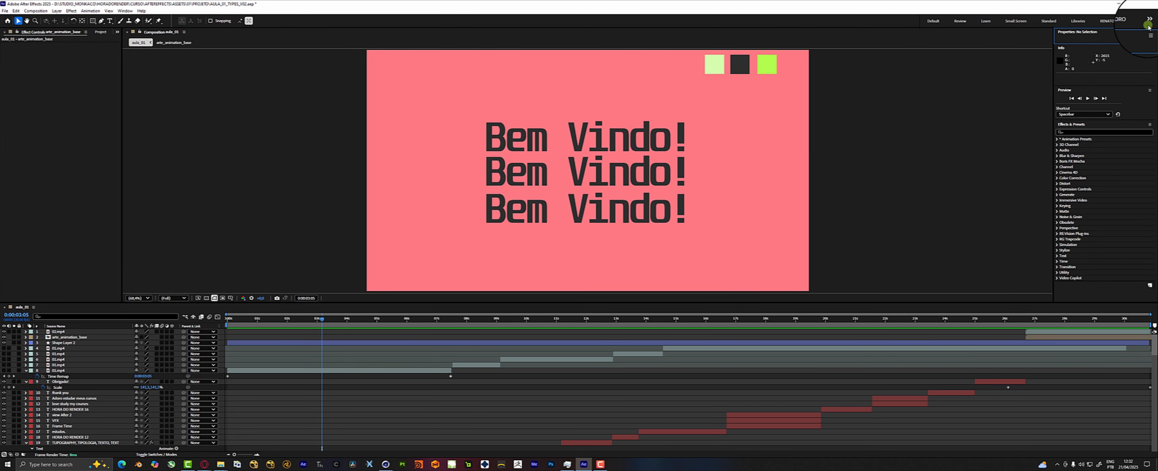
pyautogui.click(1118, 21)
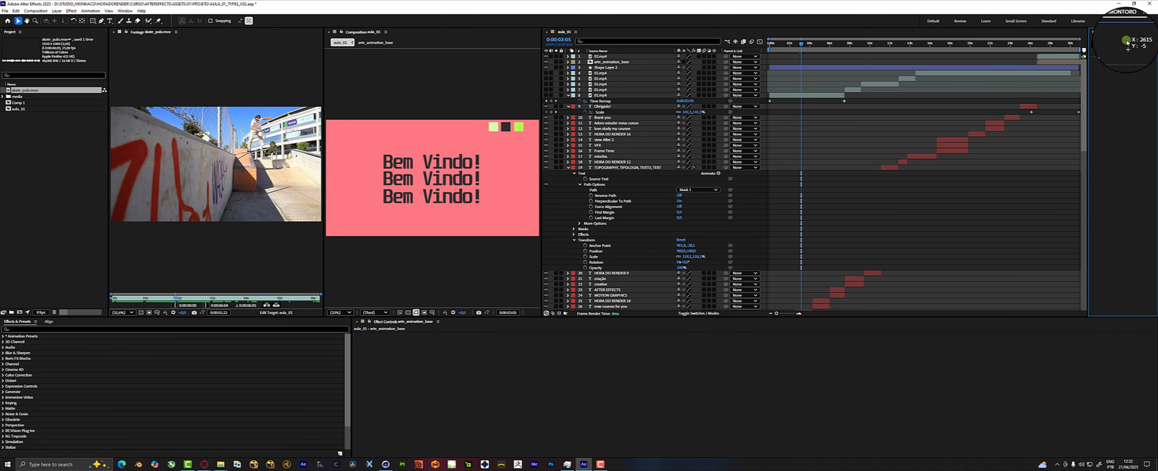
# Preview the Default workspace and examine the commands for resetting and saving a workspace.
pyautogui.click(1148, 22)
pyautogui.click(1048, 22)
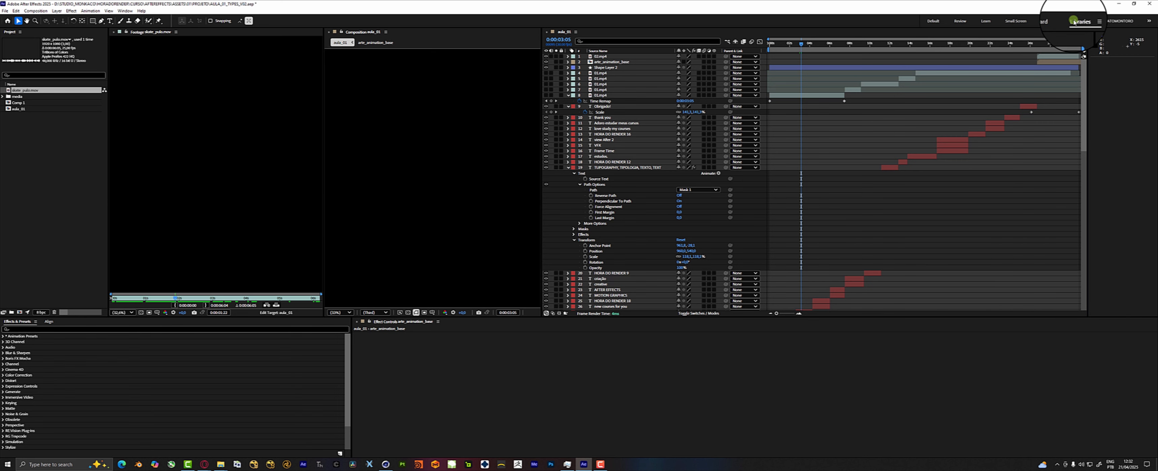
pyautogui.click(1054, 23)
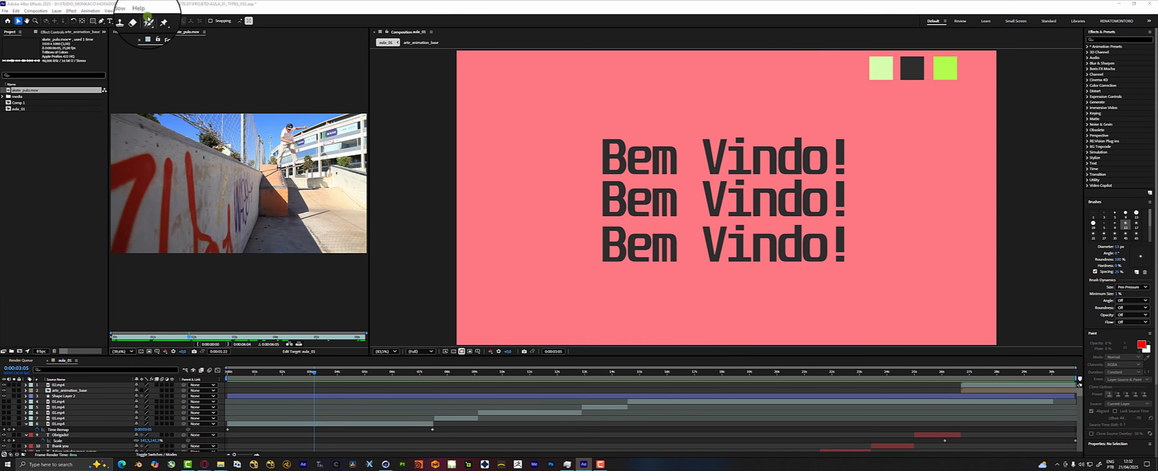
pyautogui.click(118, 11)
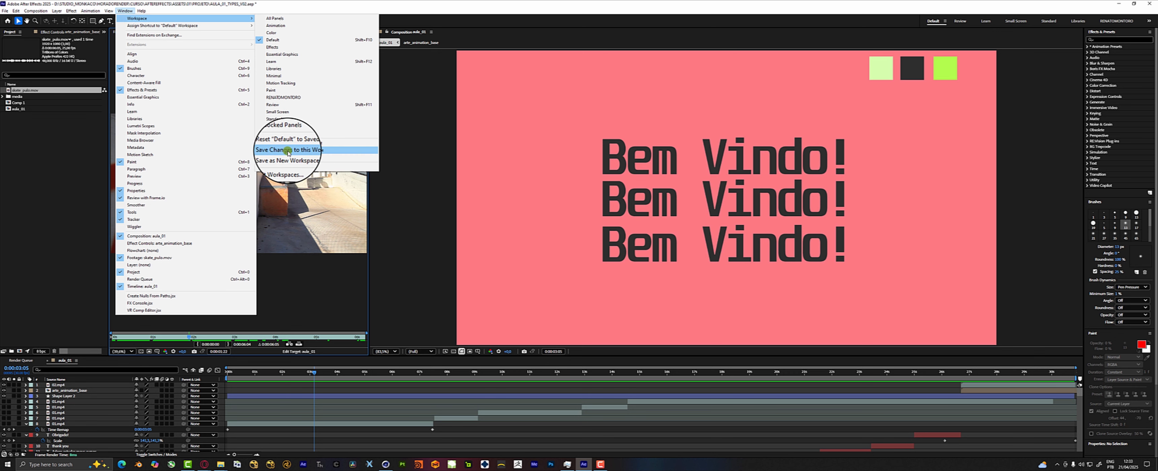
# Return to the custom workspace and dock the skate_pulo.mov Footage panel below the Composition panel.
pyautogui.click(1116, 21)
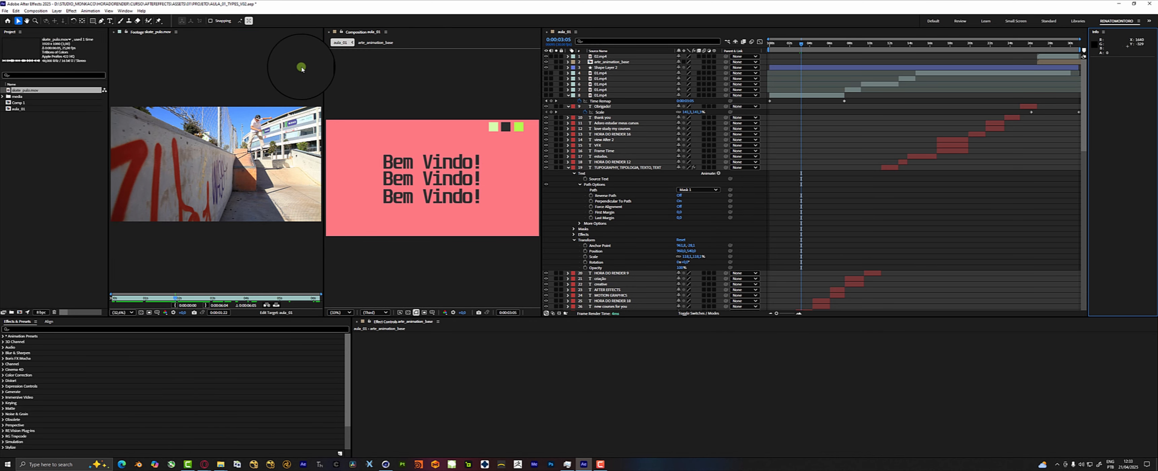
pyautogui.moveTo(140, 33); pyautogui.dragTo(380, 297)
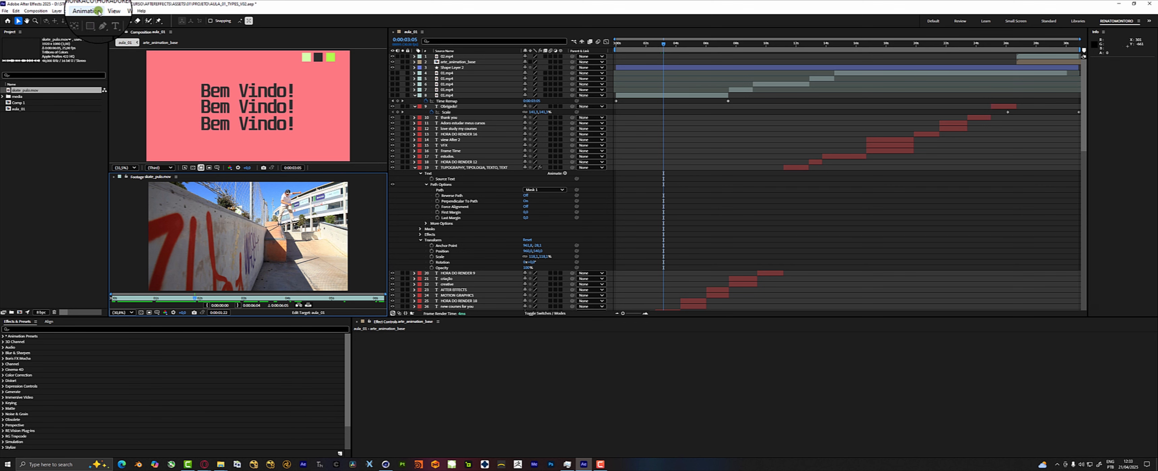
# Save the current panel changes to the custom workspace and reselect that workspace.
pyautogui.click(127, 6)
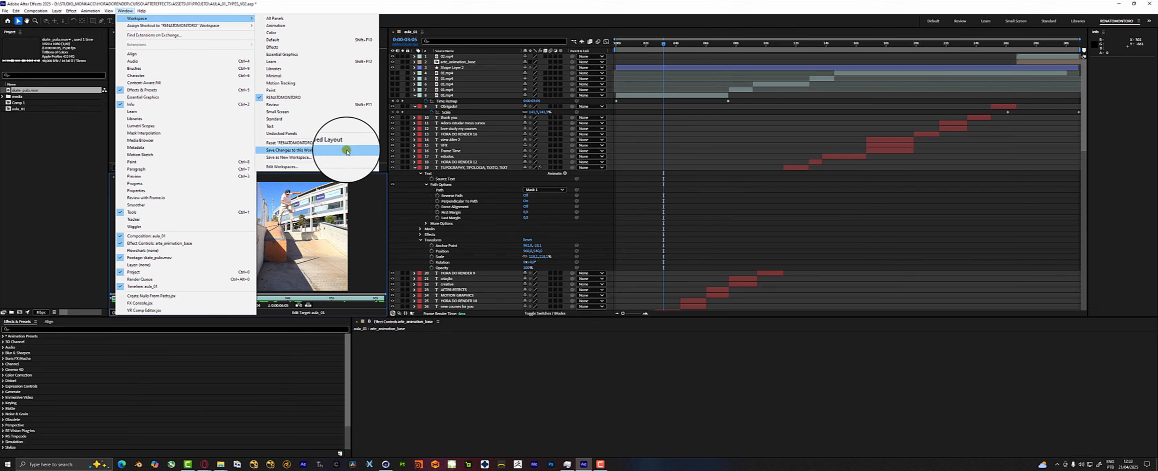
pyautogui.click(296, 151)
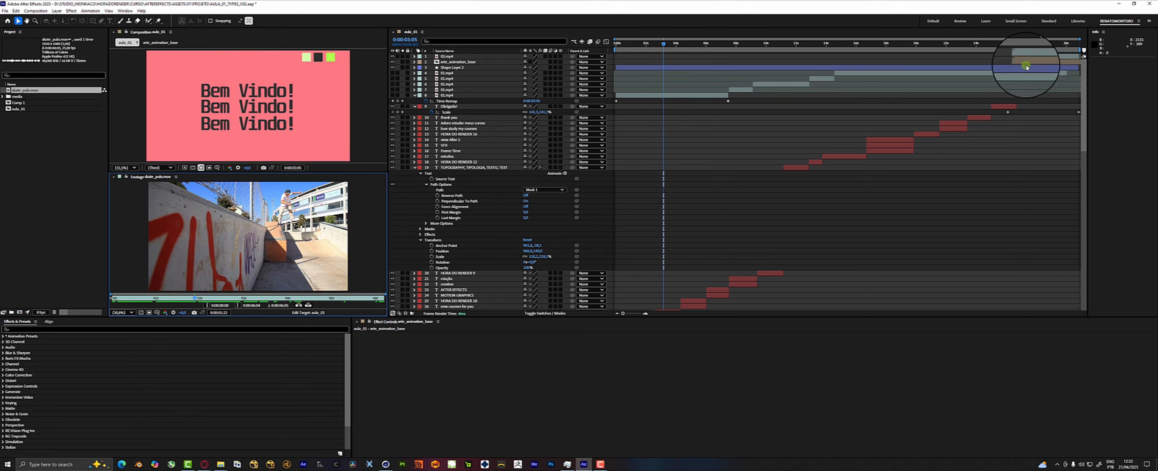
pyautogui.click(1119, 22)
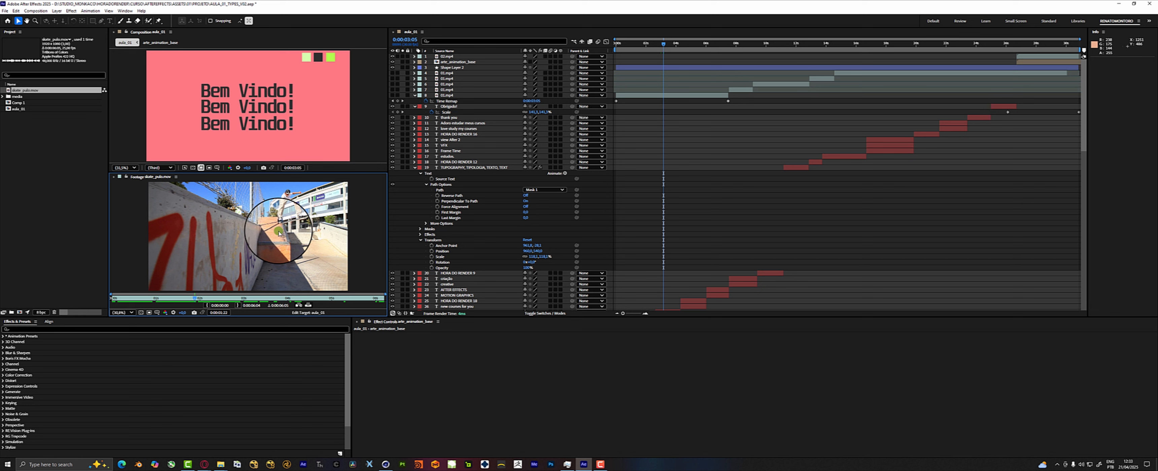
# Make the Project, Footage and Timeline panels taller by lowering their shared border with the Effects & Presets and Effect Controls panels.
pyautogui.scroll(-5, 827, 149)
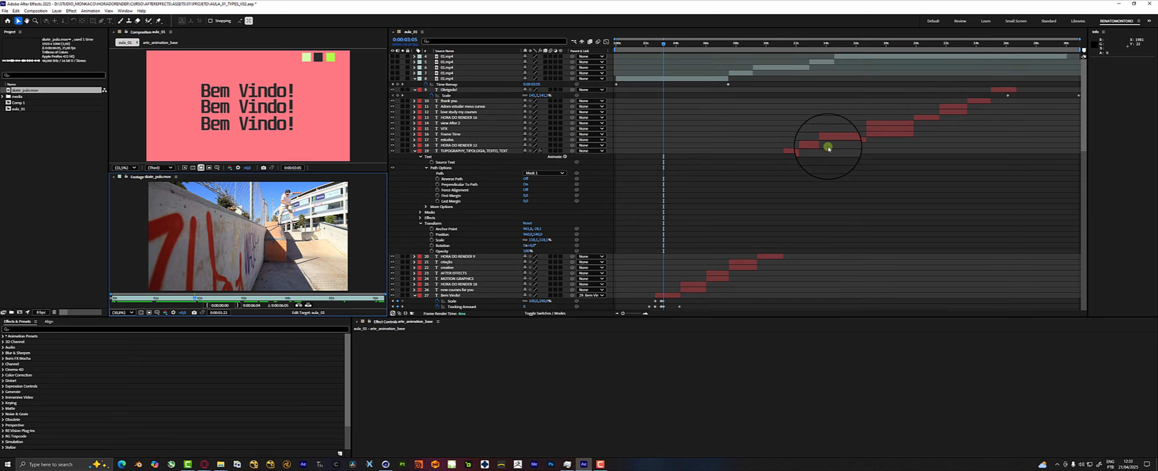
pyautogui.scroll(-14, 822, 196)
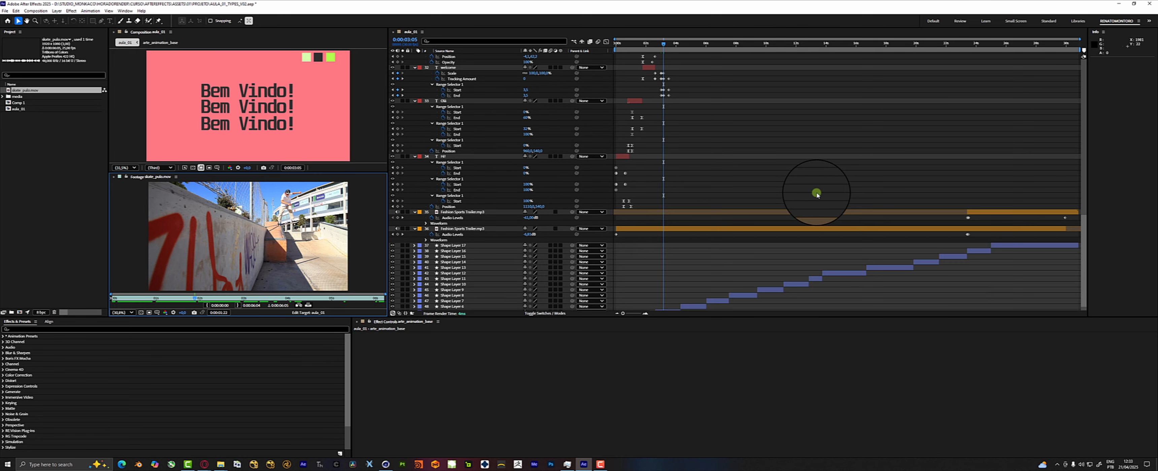
pyautogui.moveTo(610, 319); pyautogui.dragTo(616, 345)
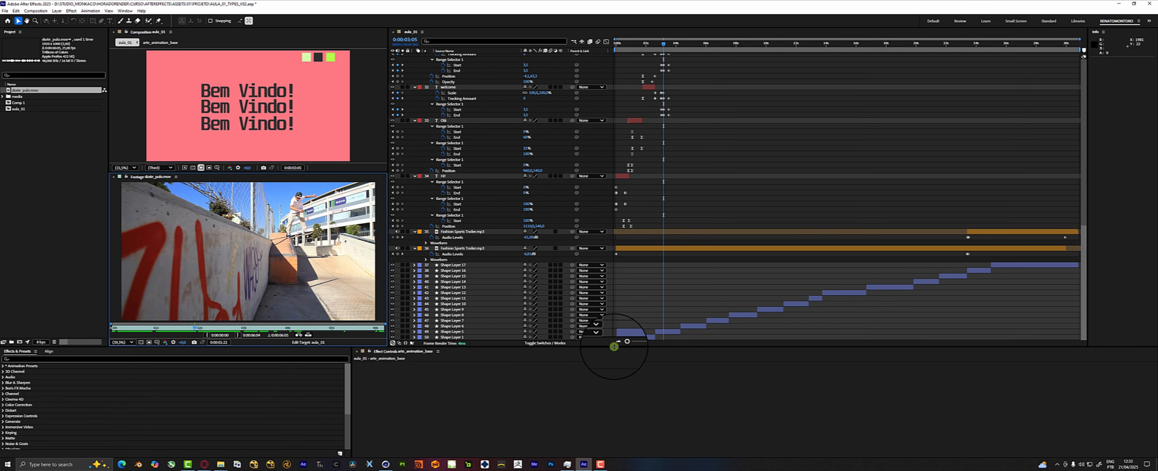
pyautogui.scroll(10, 672, 269)
pyautogui.scroll(4, 675, 275)
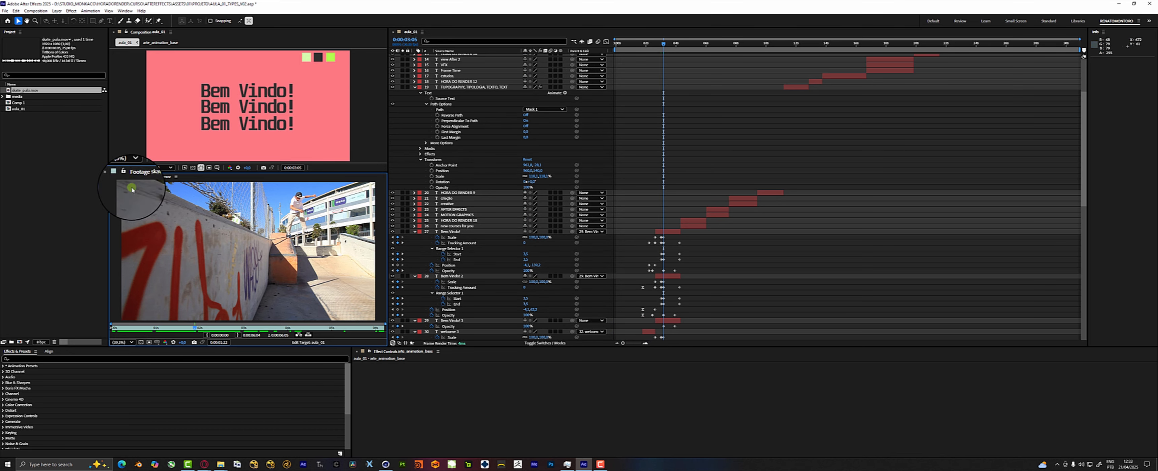
# Close the skate_pulo.mov Footage panel and adjust the border between the Composition and Timeline panels to give the Timeline less width.
pyautogui.click(113, 177)
pyautogui.moveTo(732, 171); pyautogui.dragTo(606, 176)
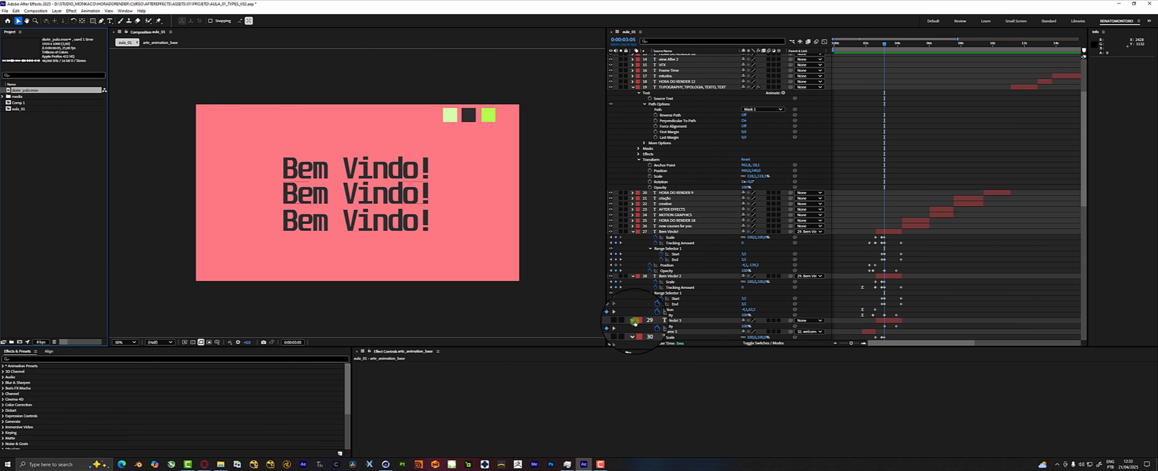
# Switch to the Standard workspace and close its skate_pulo.mov Footage panel.
pyautogui.click(125, 10)
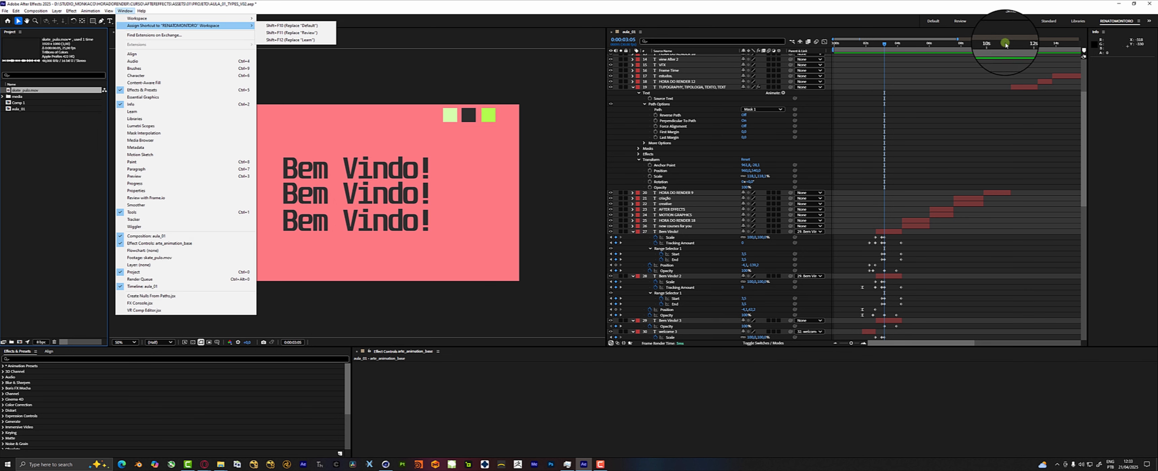
pyautogui.click(1045, 21)
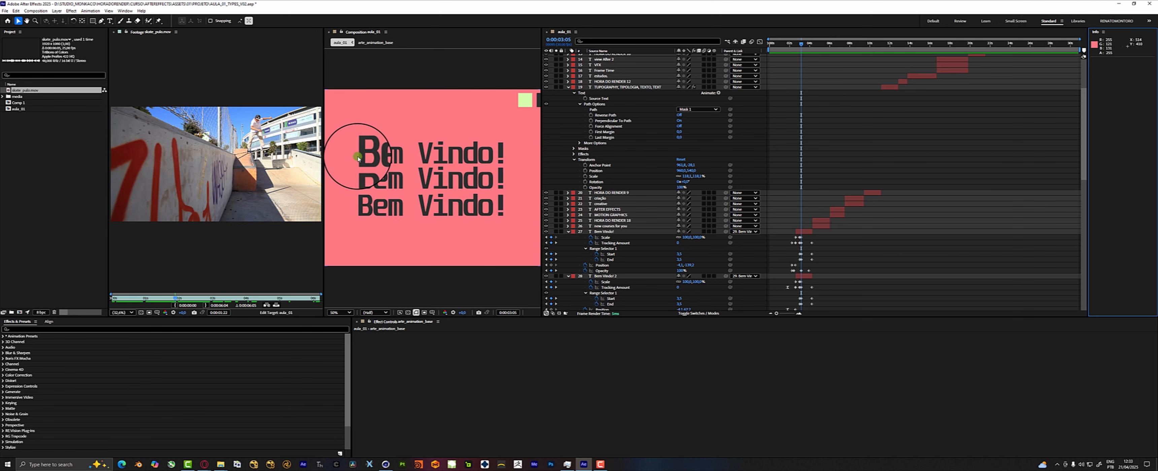
pyautogui.click(111, 33)
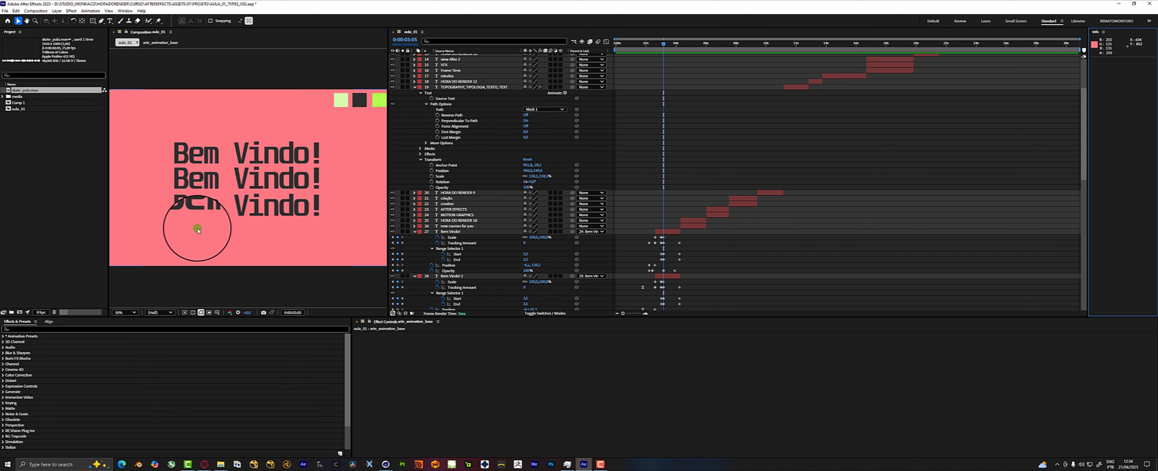
# Suspend preview refresh while moving the playhead to 0:00:02:20, and re-enable refresh and scrub back to 0:00:01:20.
pyautogui.press('capslock')
pyautogui.click(657, 46)
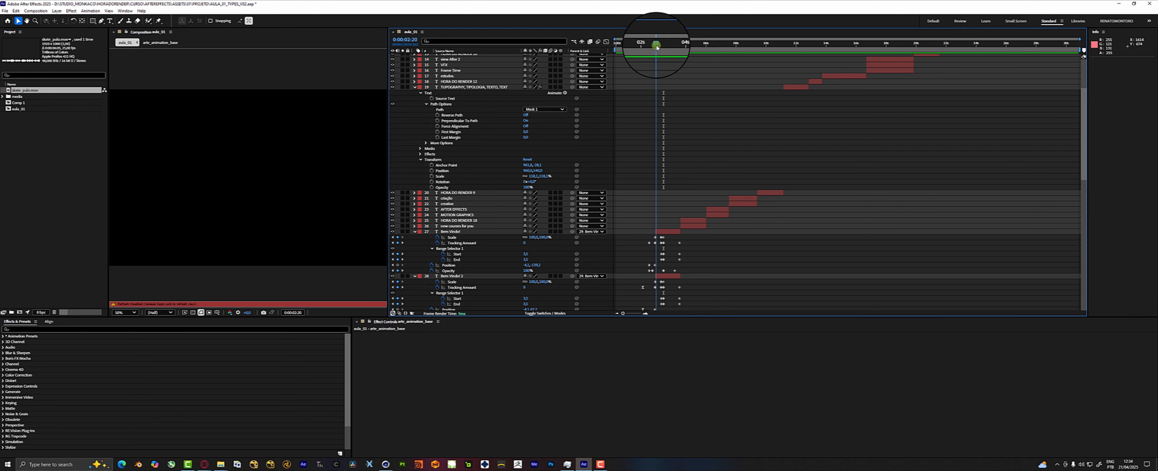
pyautogui.press('capslock')
pyautogui.moveTo(655, 48); pyautogui.dragTo(642, 48)
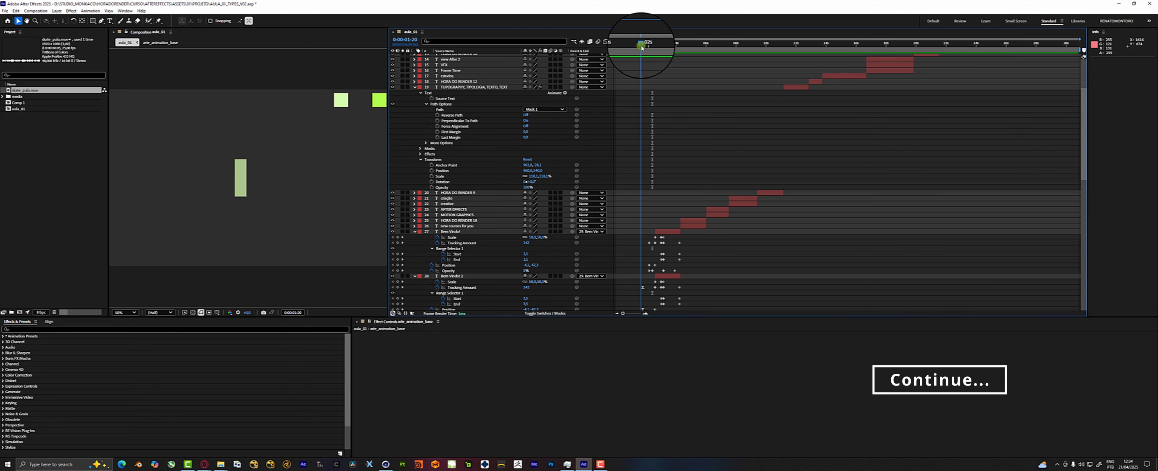